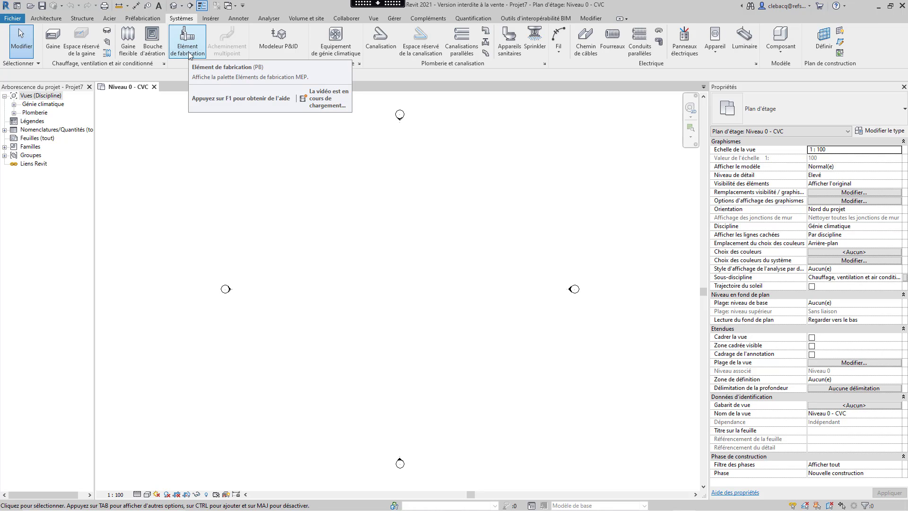
Open the MEP fabrication settings and choose the Revit MEP Metric Content V2.2 fabrication configuration.
{"action": "left_click", "coordinate": [189, 55]}
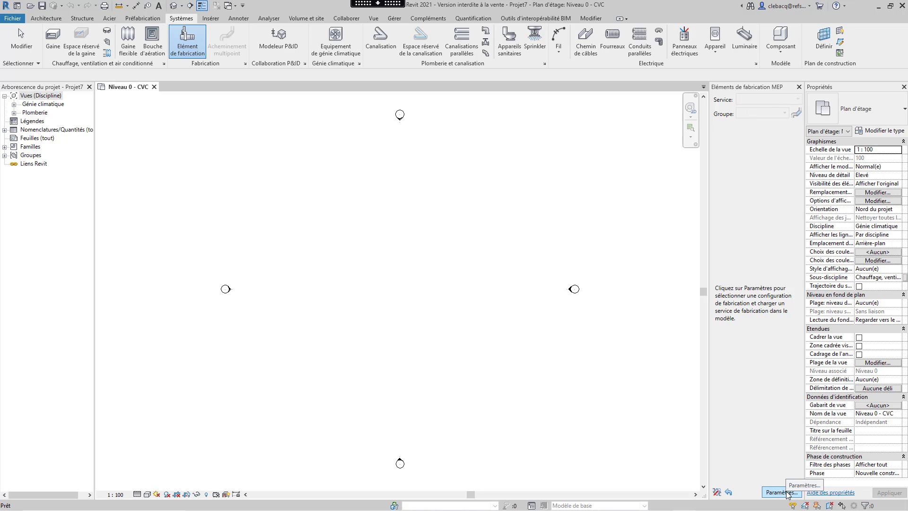
{"action": "left_click", "coordinate": [765, 489]}
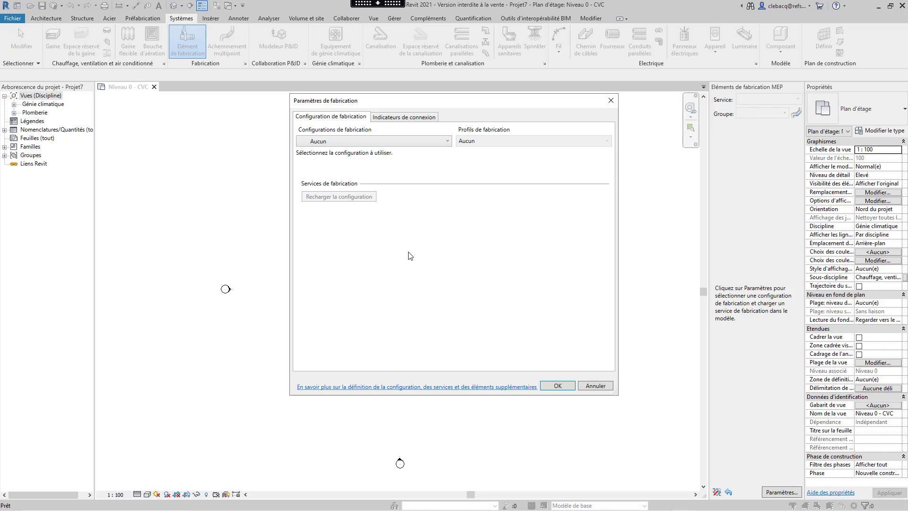
{"action": "left_click", "coordinate": [403, 142]}
{"action": "left_click", "coordinate": [384, 194]}
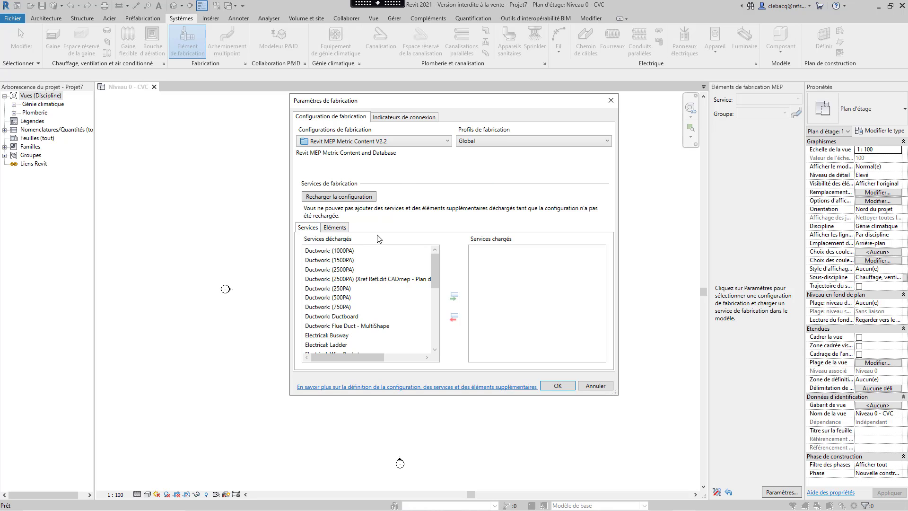
Load the consecutive ductwork services from Ductwork: (1000PA) through Ductwork: (750PA) into the project.
{"action": "left_click", "coordinate": [357, 250]}
{"action": "left_click", "coordinate": [348, 307], "text": "shift"}
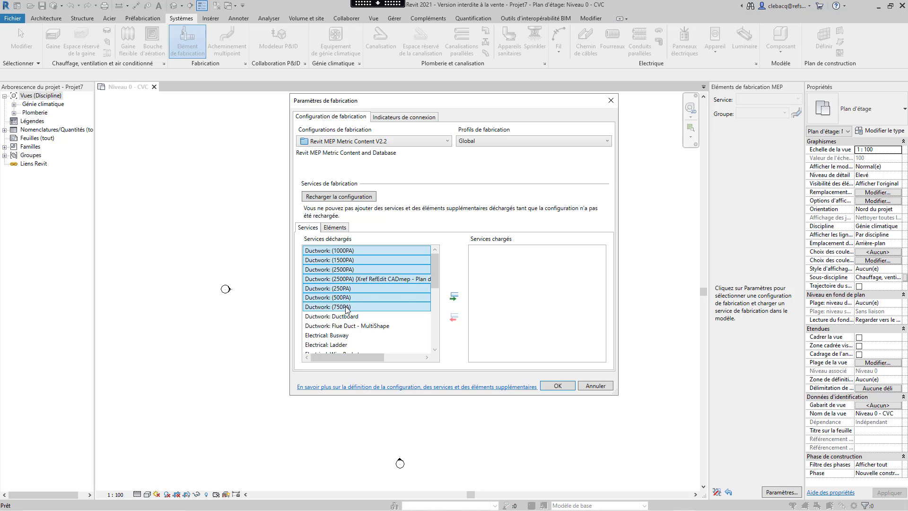
{"action": "scroll", "coordinate": [432, 322], "scroll_direction": "down", "scroll_amount": 2}
{"action": "scroll", "coordinate": [432, 322], "scroll_direction": "down", "scroll_amount": 3}
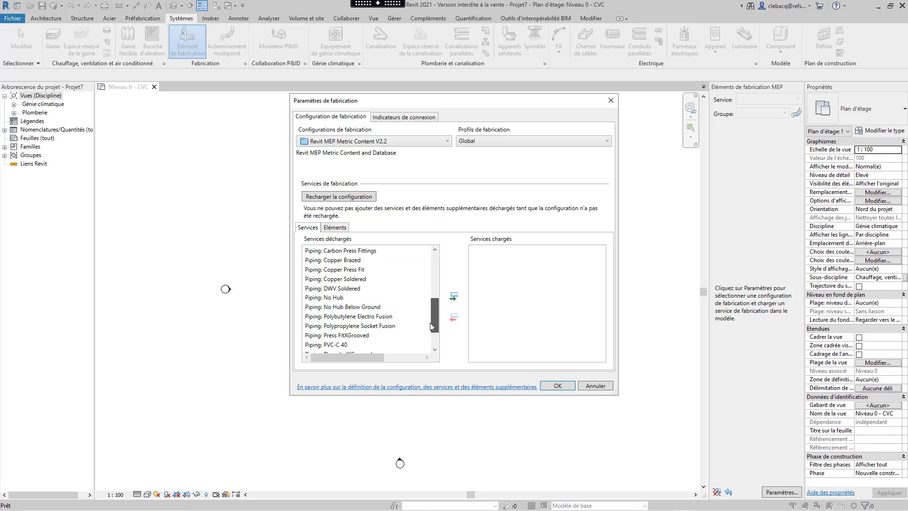
{"action": "left_click", "coordinate": [453, 297]}
Load the piping services from Piping: No Hub through Piping: WeldedXThreaded and accept the fabrication settings.
{"action": "left_click", "coordinate": [362, 269]}
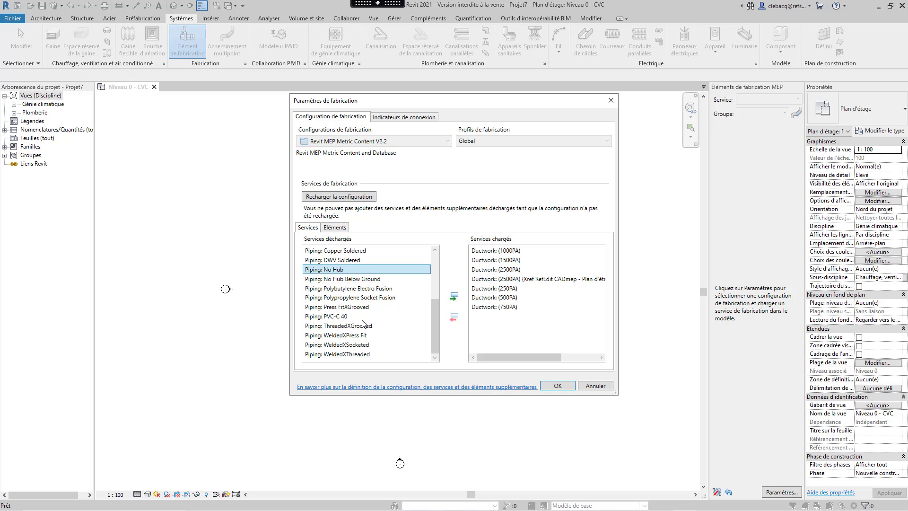
{"action": "left_click", "coordinate": [363, 355], "text": "shift"}
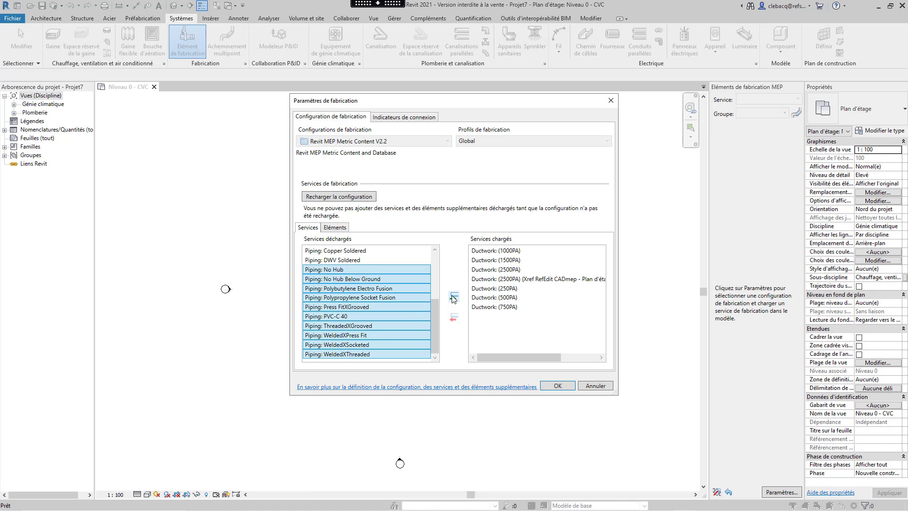
{"action": "left_click", "coordinate": [454, 296]}
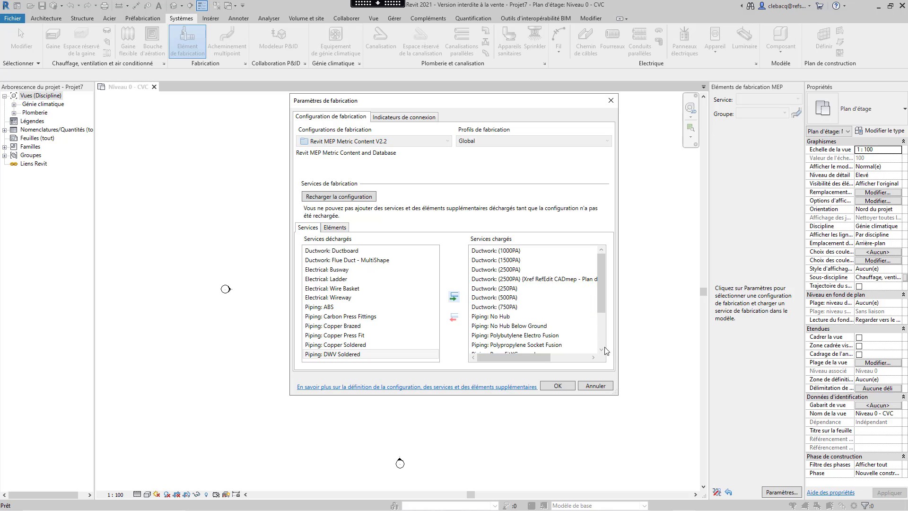
{"action": "left_click", "coordinate": [566, 385]}
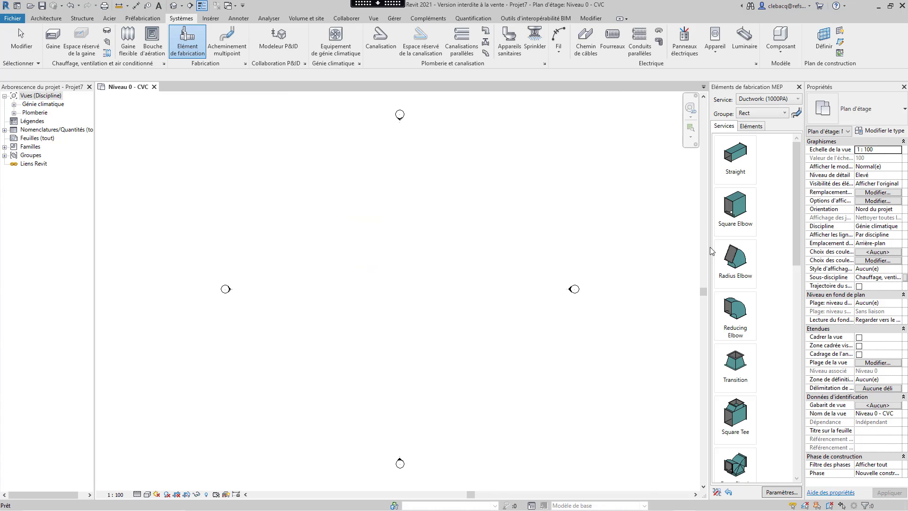
Widen the fabrication parts palette and place a Straight rectangular duct from Ductwork: (1000PA) near the middle of the plan.
{"action": "left_click_drag", "start_coordinate": [711, 247], "coordinate": [680, 251]}
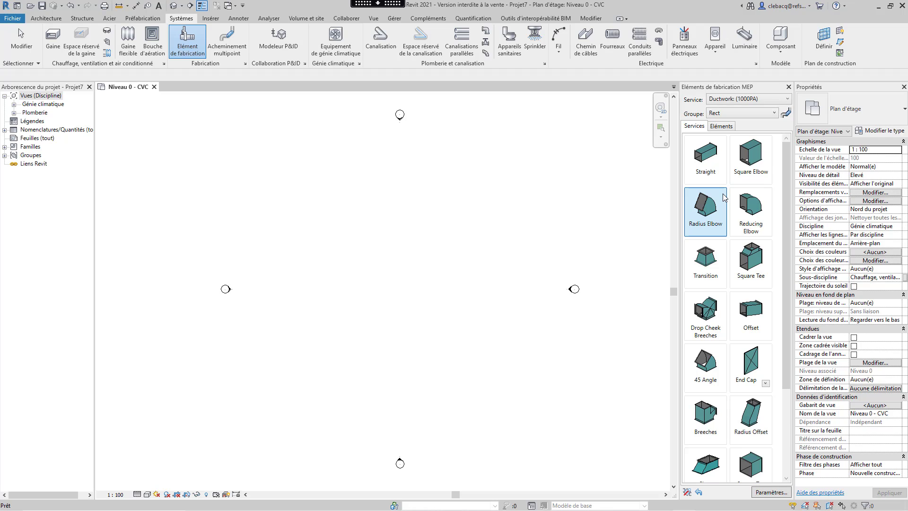
{"action": "left_click", "coordinate": [706, 159]}
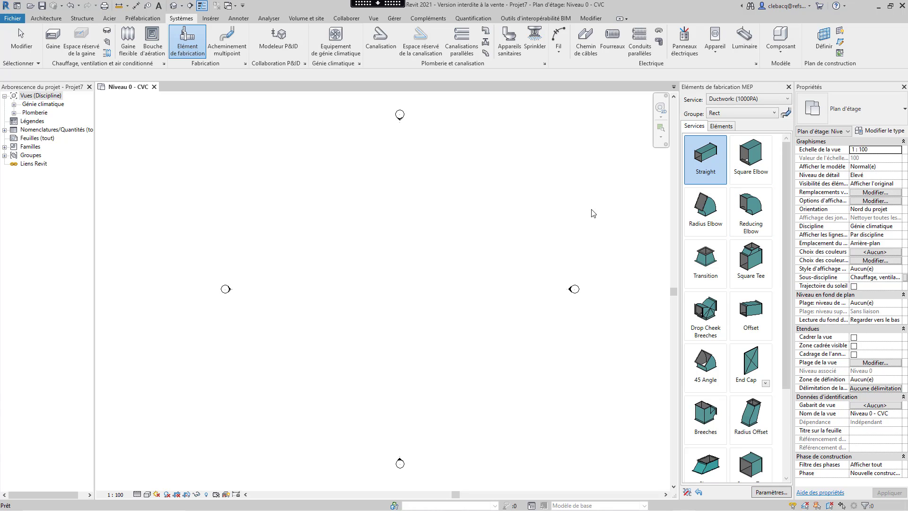
{"action": "left_click", "coordinate": [715, 166]}
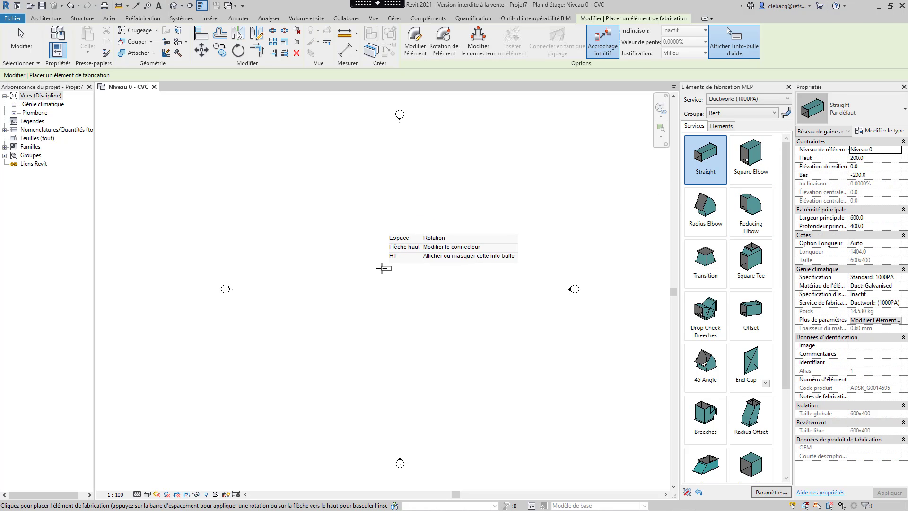
Attach a Radius Elbow to the right end of the straight duct, rotating it before placement so it bends downward in plan.
{"action": "left_click", "coordinate": [705, 208]}
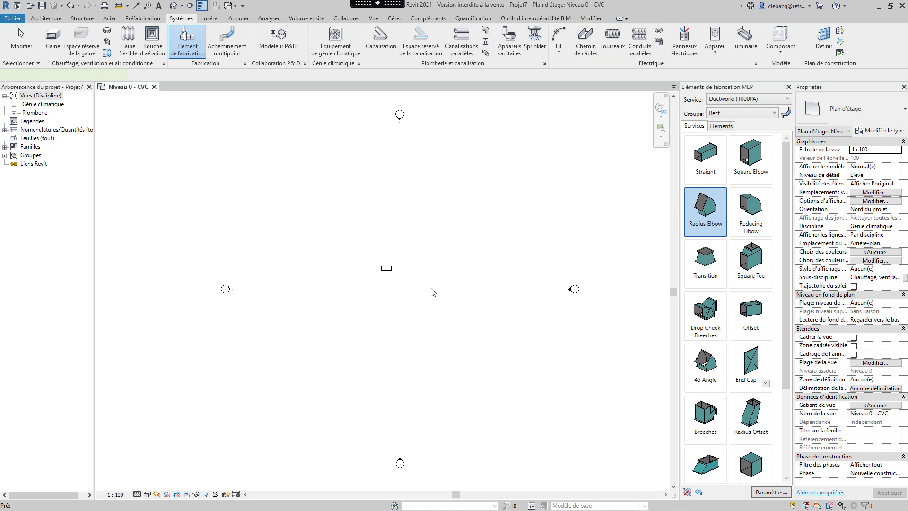
{"action": "scroll", "coordinate": [389, 267], "scroll_direction": "up", "scroll_amount": 3}
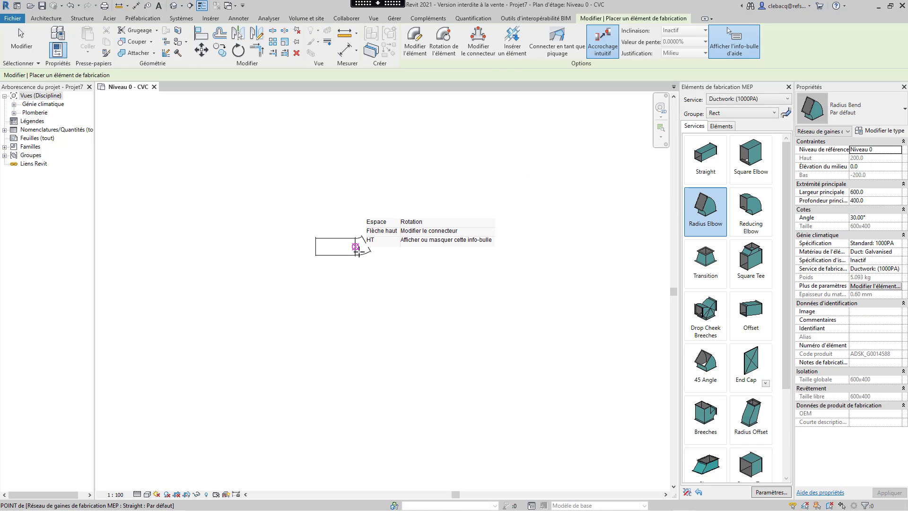
{"action": "key", "text": "space"}
{"action": "key", "text": "space"}
{"action": "left_click", "coordinate": [360, 250]}
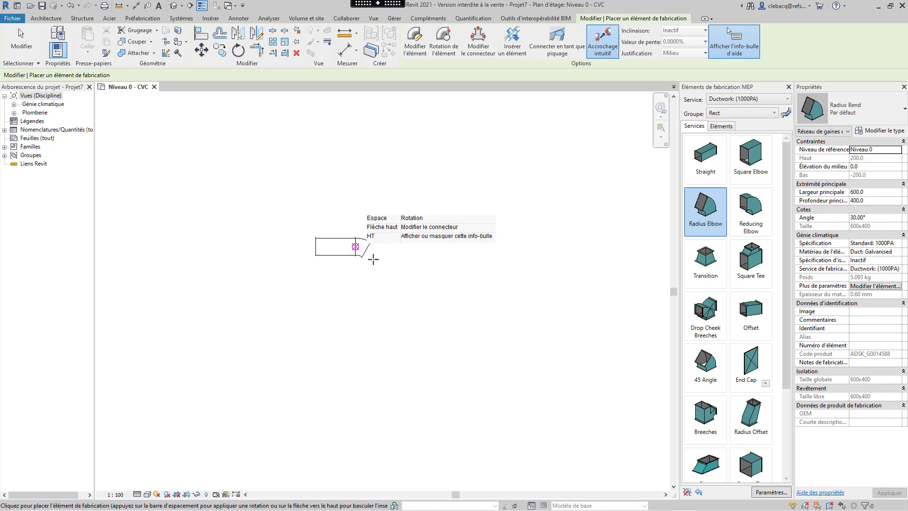
{"action": "scroll", "coordinate": [362, 251], "scroll_direction": "up", "scroll_amount": 3}
{"action": "key", "text": "Escape"}
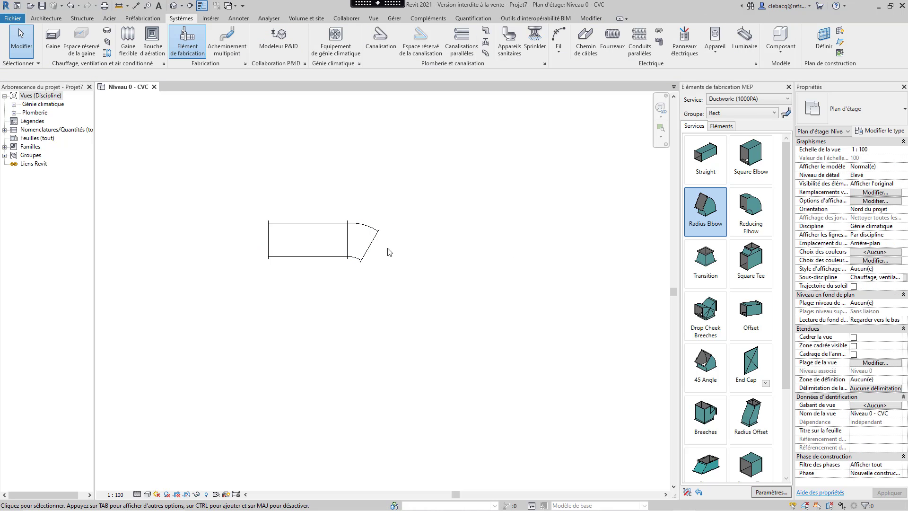
Rotate the placed radius elbow clockwise in 90° increments so that it bends upward in plan.
{"action": "left_click", "coordinate": [374, 246]}
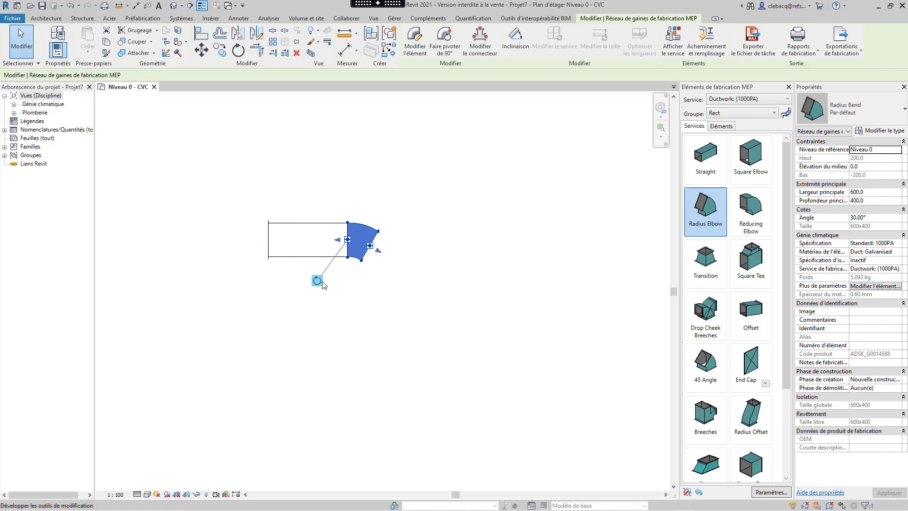
{"action": "left_click", "coordinate": [314, 275]}
{"action": "left_click", "coordinate": [315, 275]}
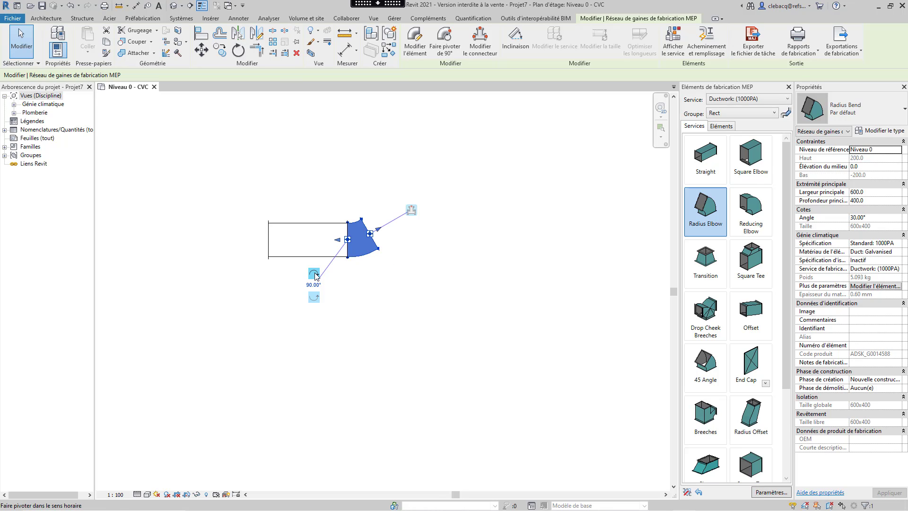
{"action": "left_click", "coordinate": [483, 298]}
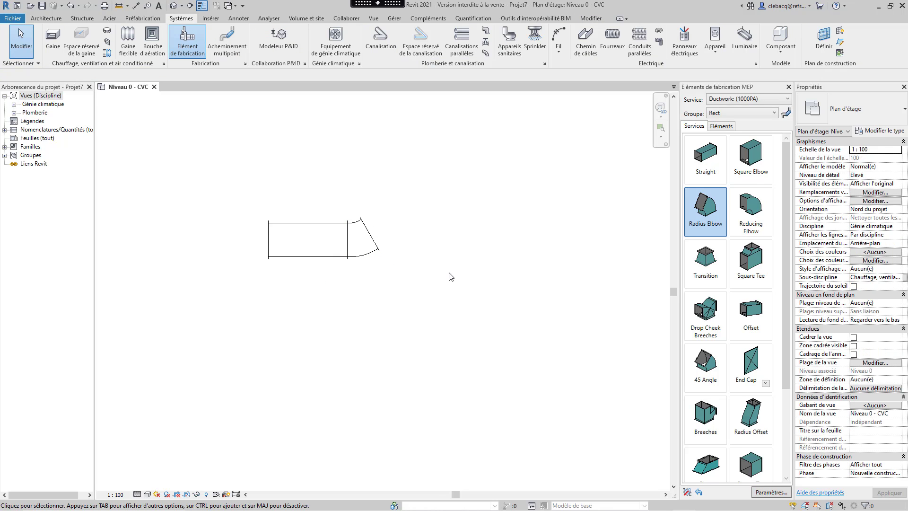
Examine the straight duct's width, depth and length in its part editor, and close it without changes.
{"action": "left_click", "coordinate": [323, 262]}
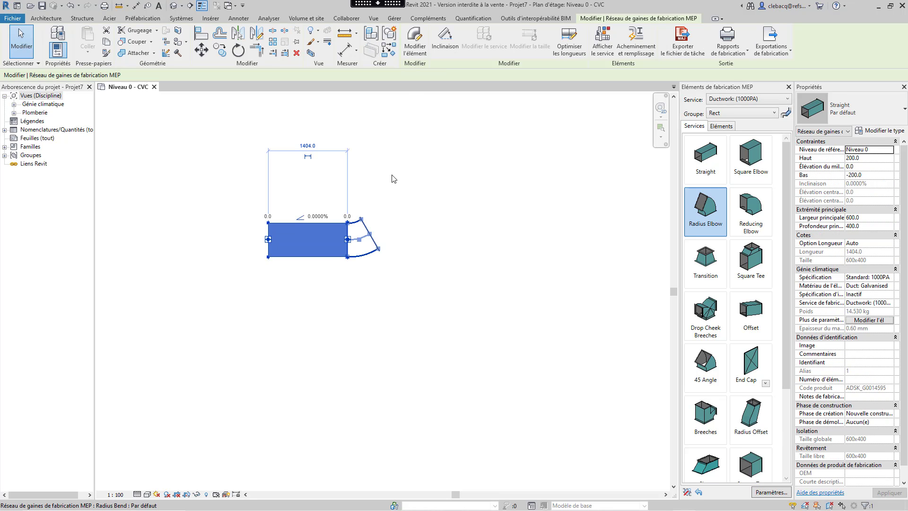
{"action": "left_click", "coordinate": [415, 47]}
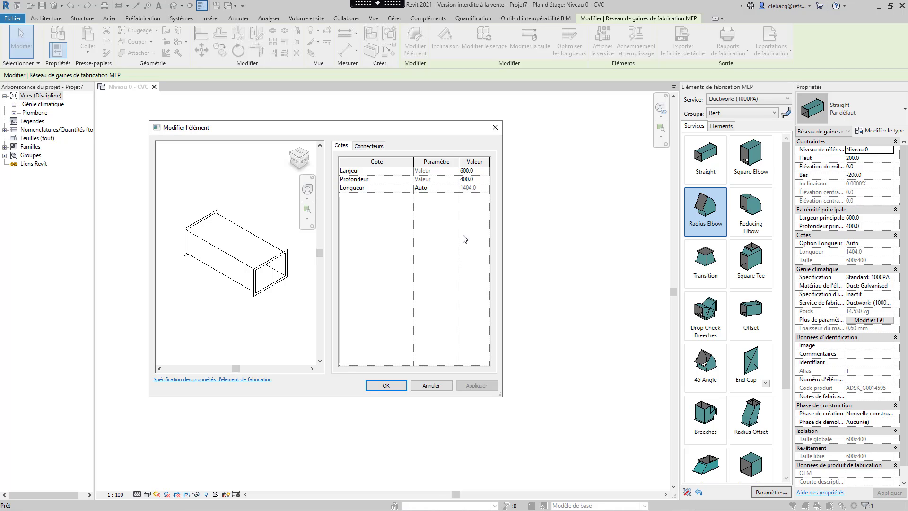
{"action": "left_click", "coordinate": [496, 128]}
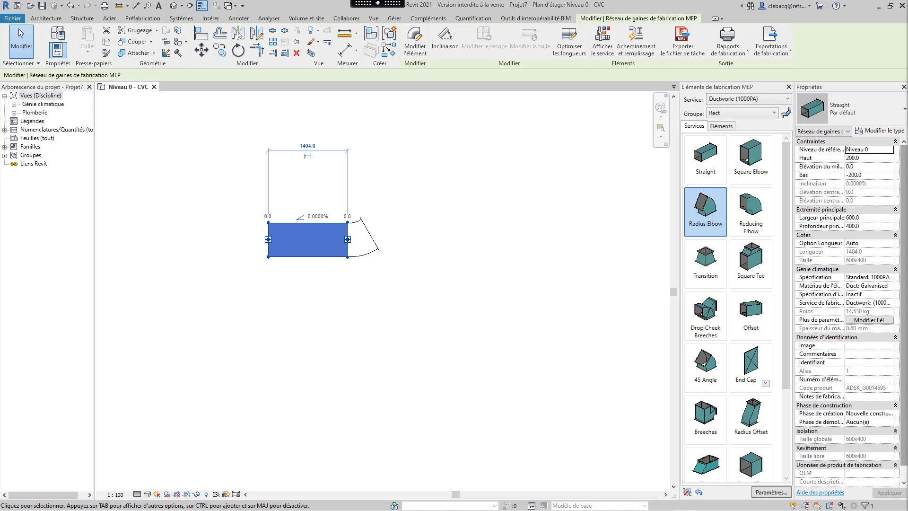
{"action": "left_click", "coordinate": [576, 335]}
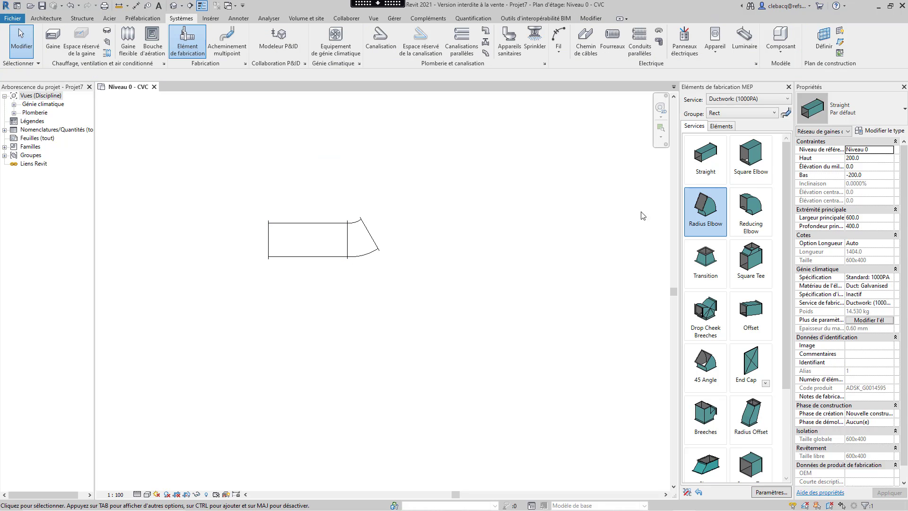
Switch the fabrication service to Piping: PVC-C 40 and place a horizontal PVC Sch 40 DWV pipe above the duct.
{"action": "left_click", "coordinate": [738, 99]}
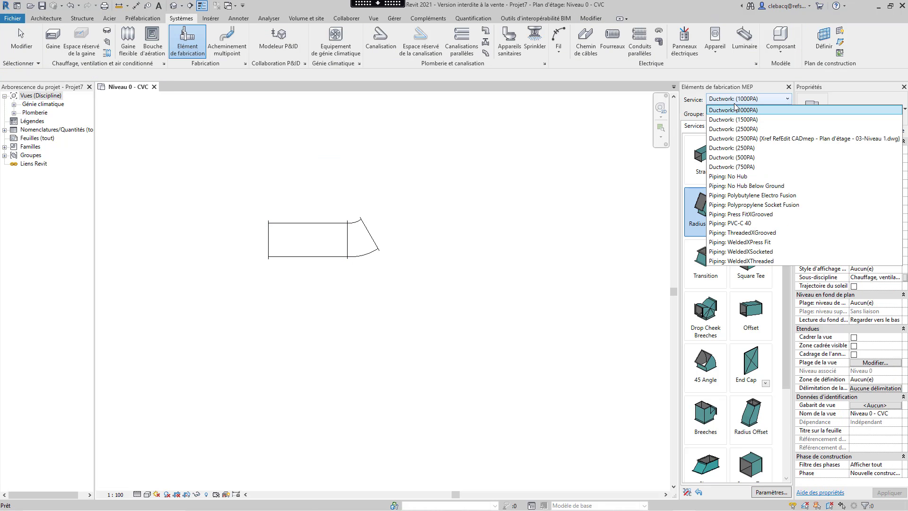
{"action": "left_click", "coordinate": [752, 224]}
{"action": "left_click", "coordinate": [700, 162]}
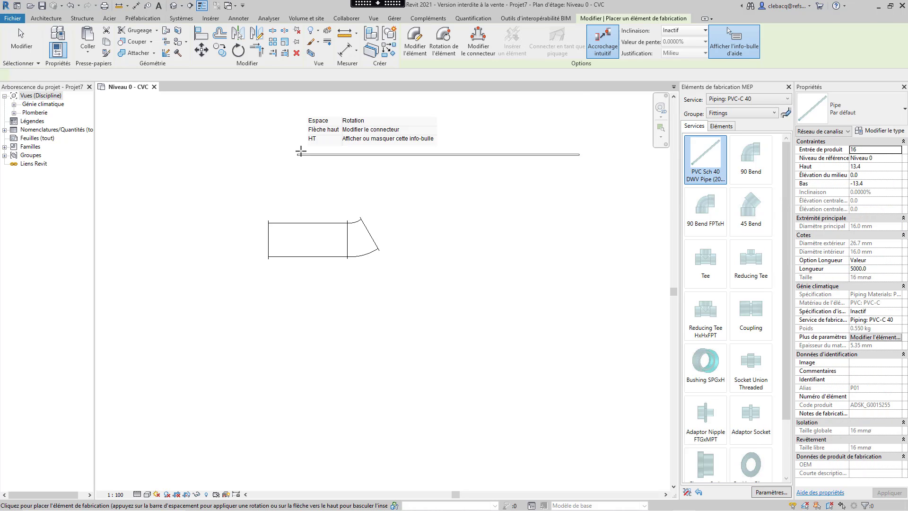
{"action": "left_click", "coordinate": [183, 178]}
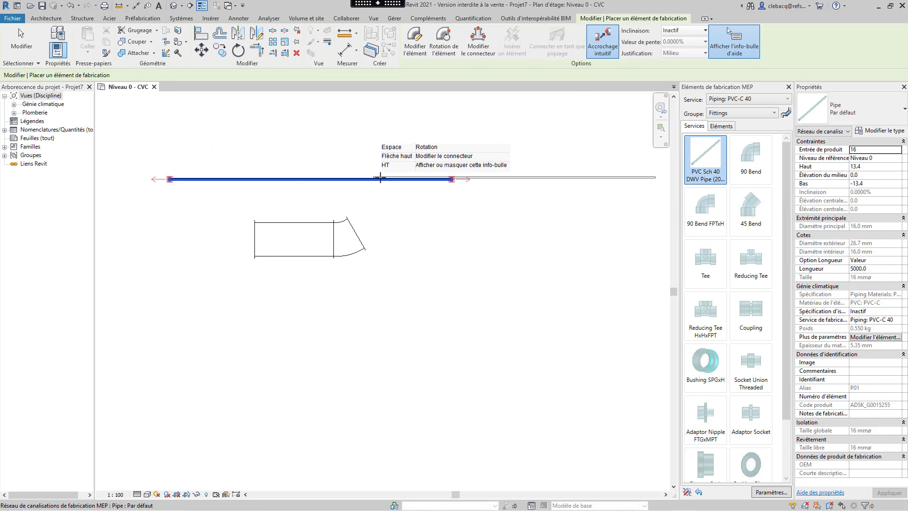
{"action": "key", "text": "Escape"}
{"action": "key", "text": "Escape"}
Attach a 90 Bend fitting to the right end of the PVC pipe.
{"action": "scroll", "coordinate": [480, 187], "scroll_direction": "up", "scroll_amount": 2}
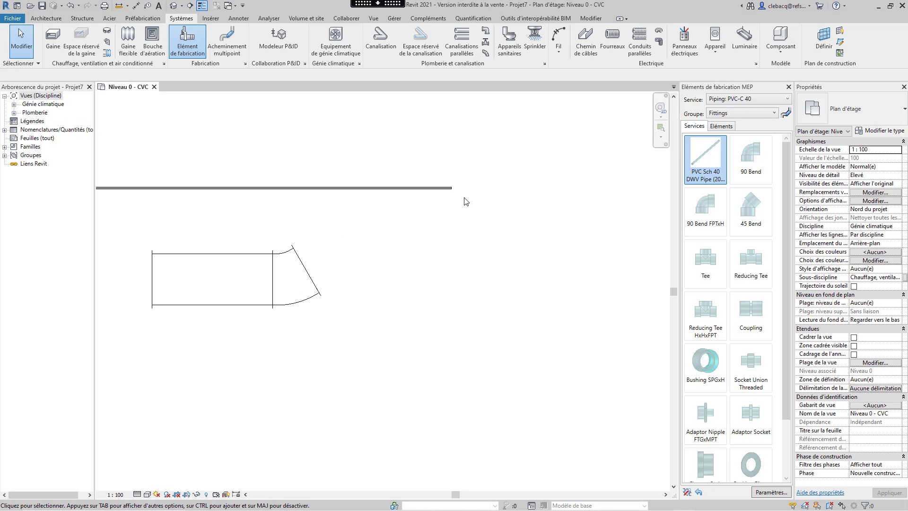
{"action": "scroll", "coordinate": [464, 199], "scroll_direction": "up", "scroll_amount": 4}
{"action": "middle_click_drag", "start_coordinate": [490, 208], "coordinate": [481, 240]}
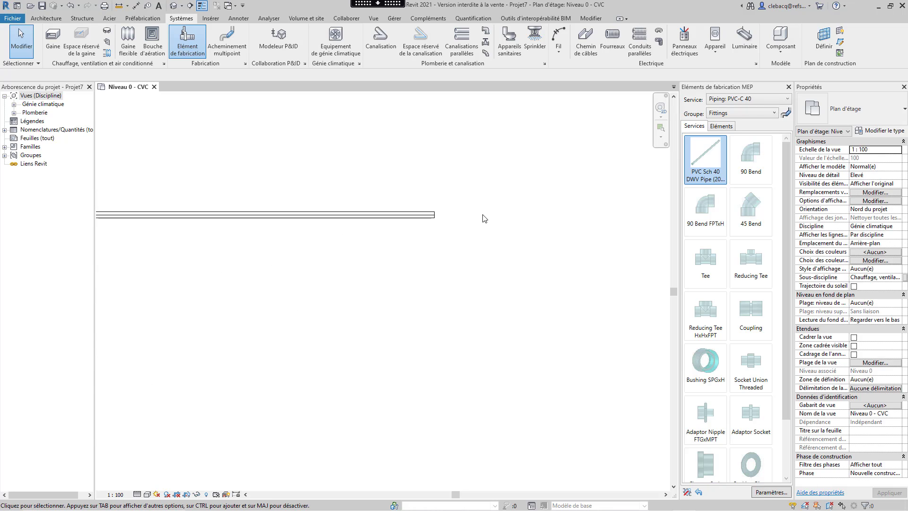
{"action": "left_click", "coordinate": [741, 171]}
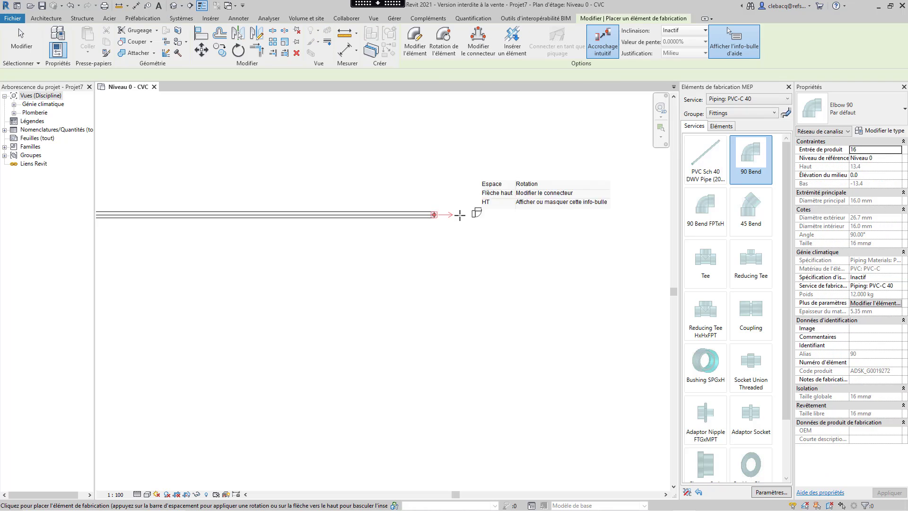
{"action": "scroll", "coordinate": [458, 214], "scroll_direction": "up", "scroll_amount": 3}
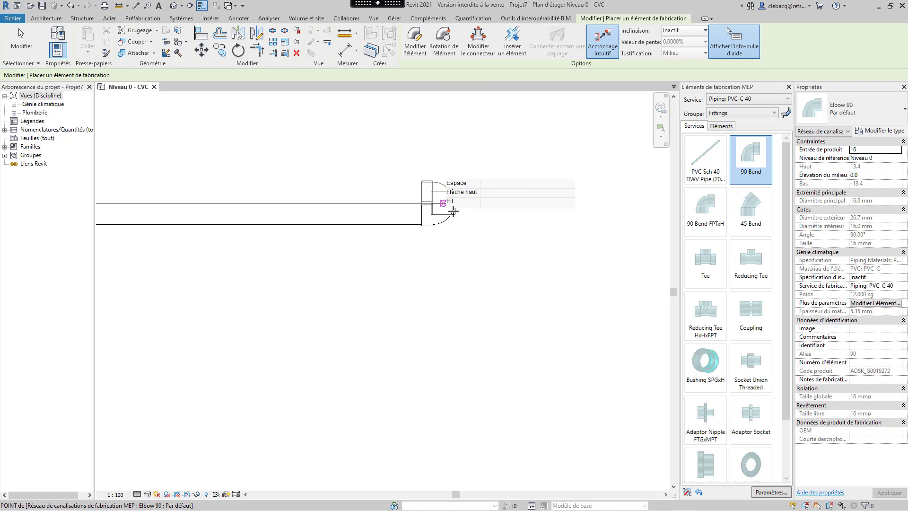
{"action": "left_click", "coordinate": [453, 212]}
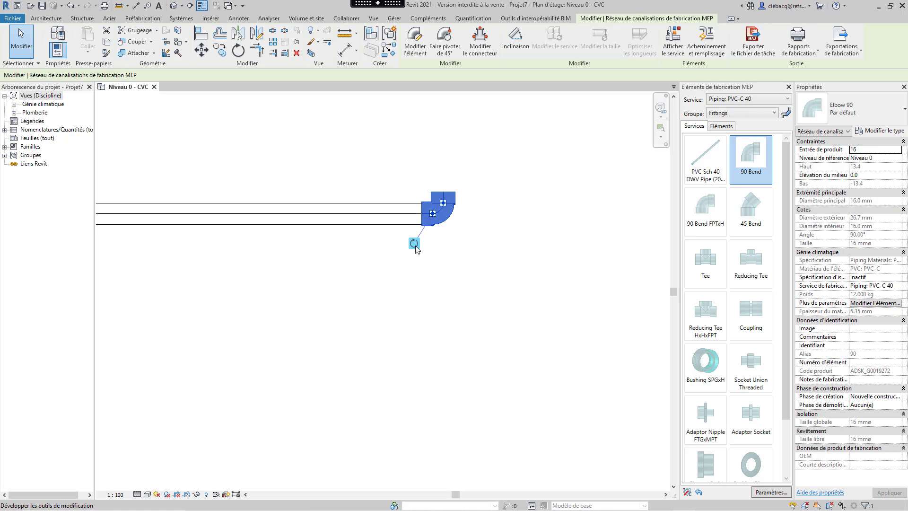
Rotate the pipe bend clockwise in 45° increments until its outlet tilts obliquely toward the lower side of the plan.
{"action": "left_click", "coordinate": [414, 244]}
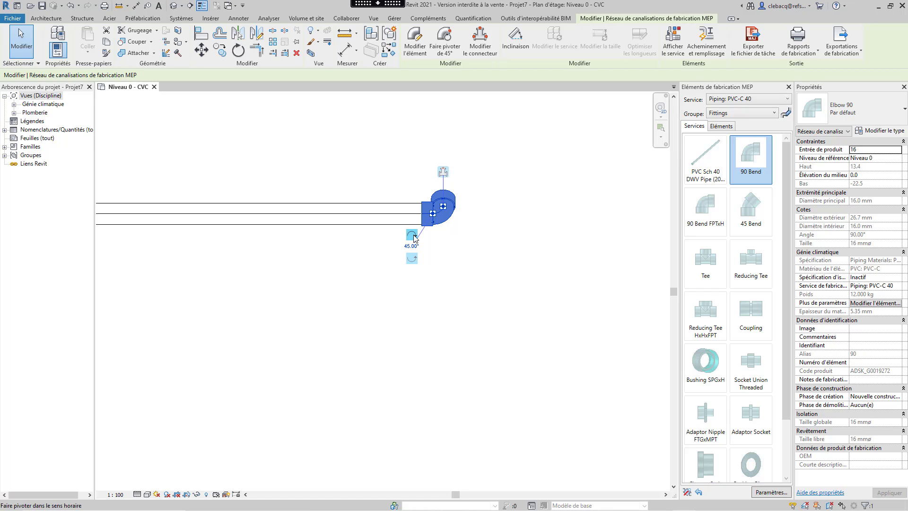
{"action": "left_click", "coordinate": [413, 235]}
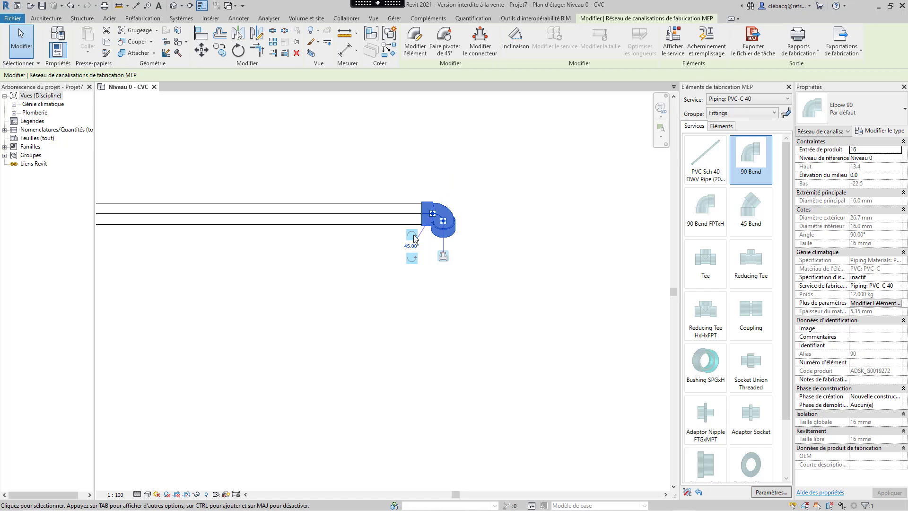
{"action": "left_click", "coordinate": [507, 266]}
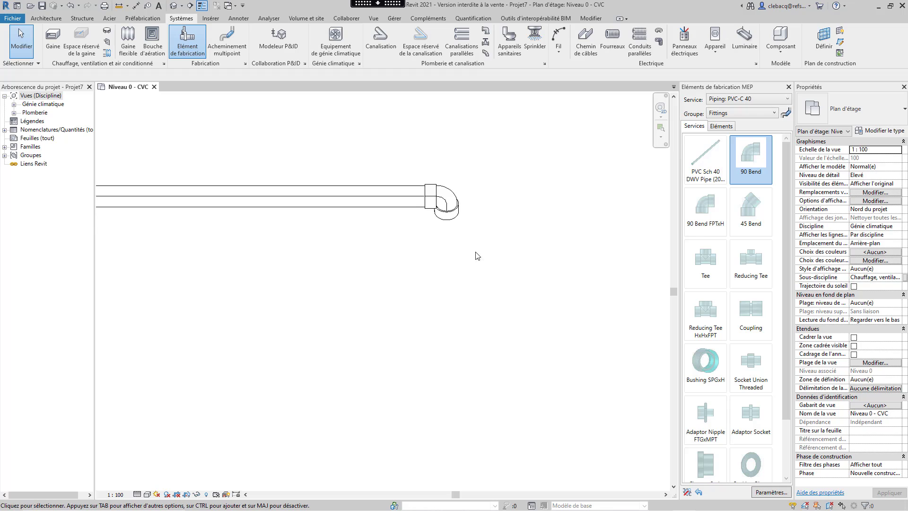
{"action": "scroll", "coordinate": [452, 261], "scroll_direction": "down", "scroll_amount": 3}
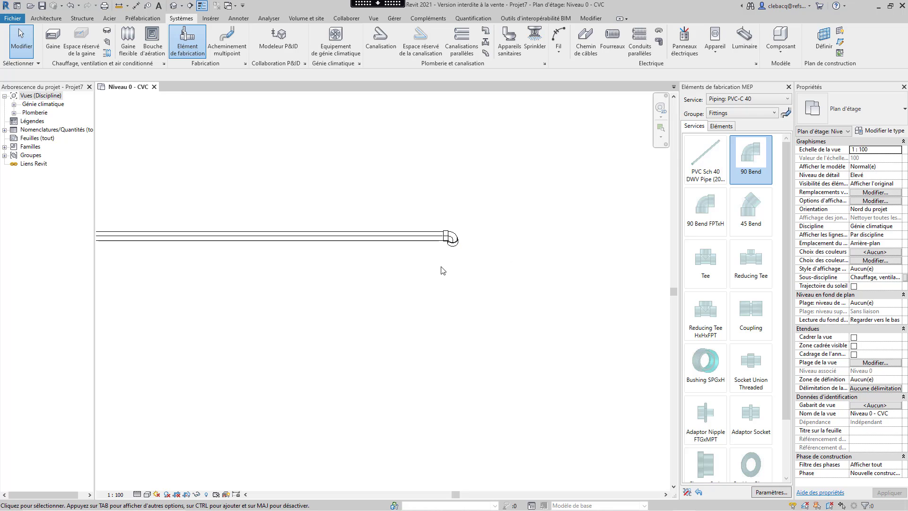
{"action": "scroll", "coordinate": [442, 267], "scroll_direction": "up", "scroll_amount": 2}
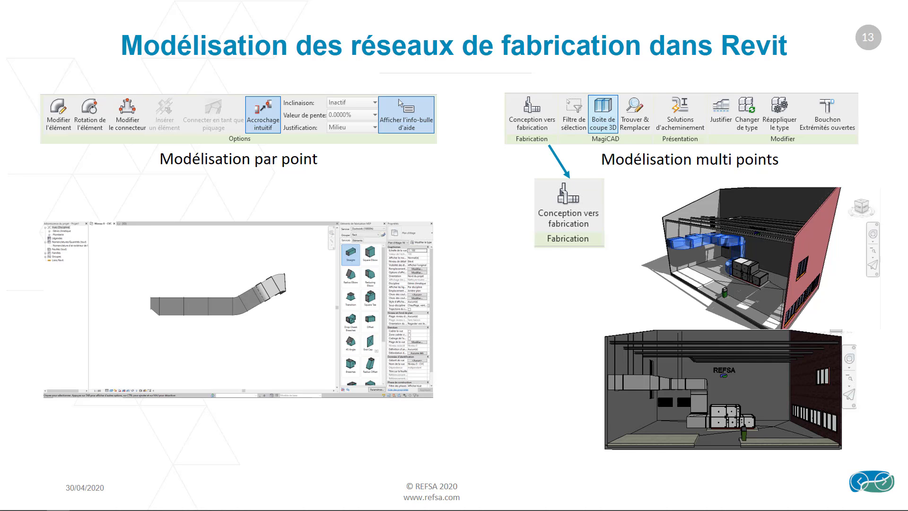
{"action": "key", "text": "Right"}
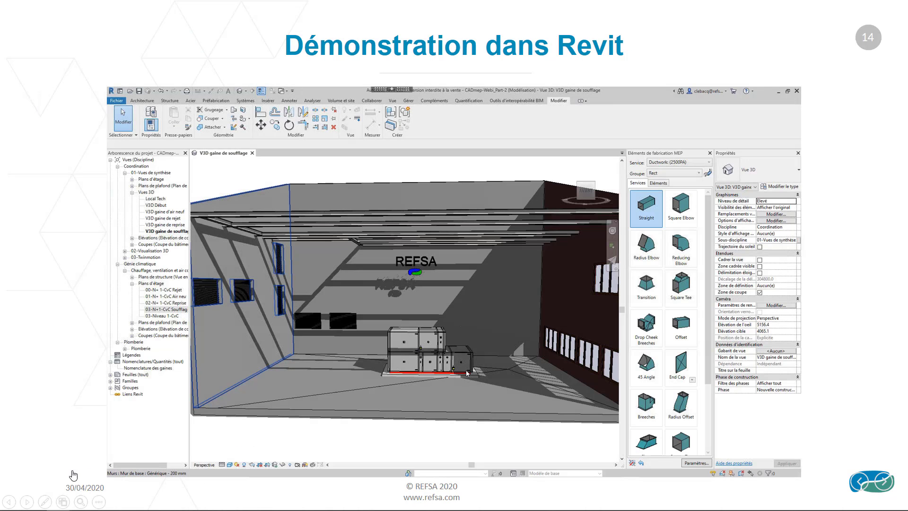
{"action": "mouse_move", "coordinate": [127, 472]}
{"action": "left_click", "coordinate": [125, 467]}
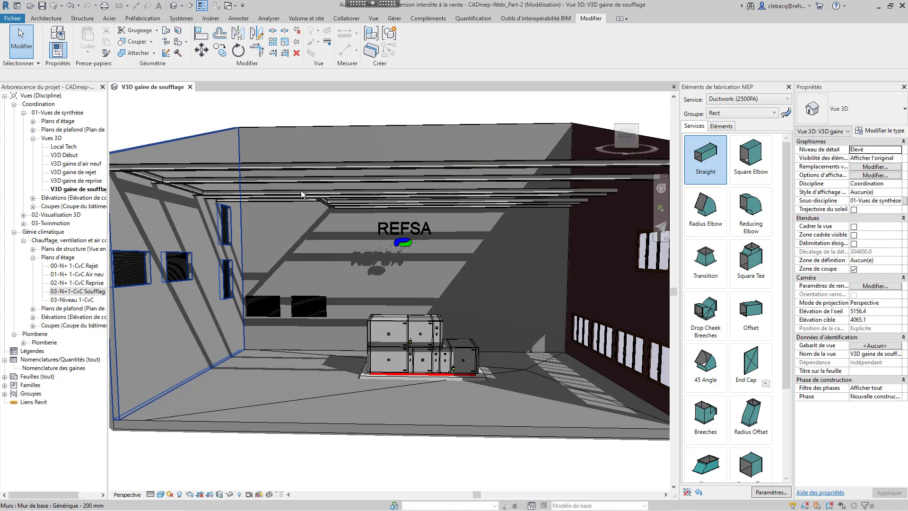
In floor plan 03-N+1-CvC Soufflage, connect a 1950 x 1150 Straight duct, length 400, to the air handling unit's right-hand outlet.
{"action": "double_click", "coordinate": [81, 292]}
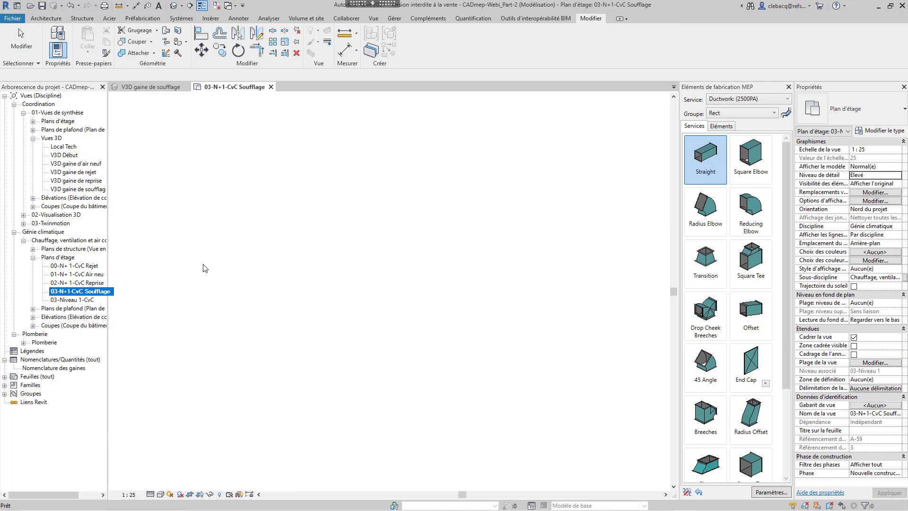
{"action": "left_click", "coordinate": [695, 152]}
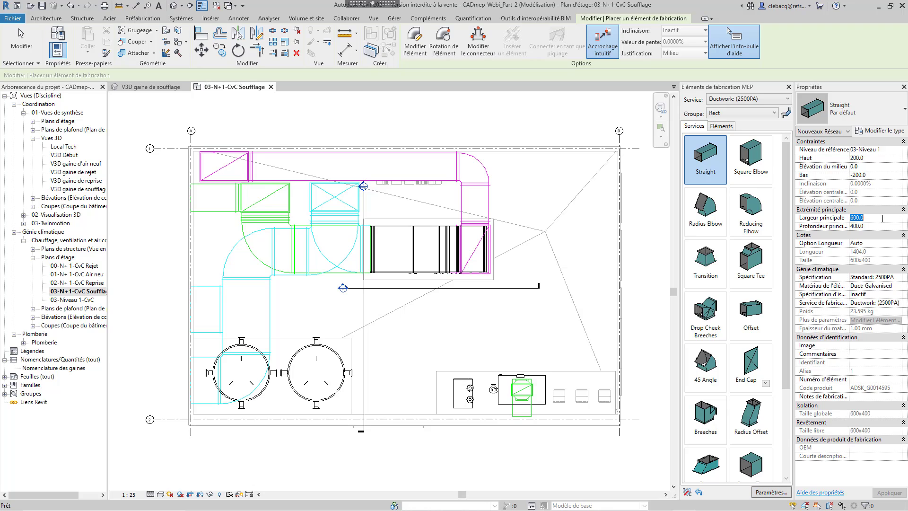
{"action": "type", "text": "115"}
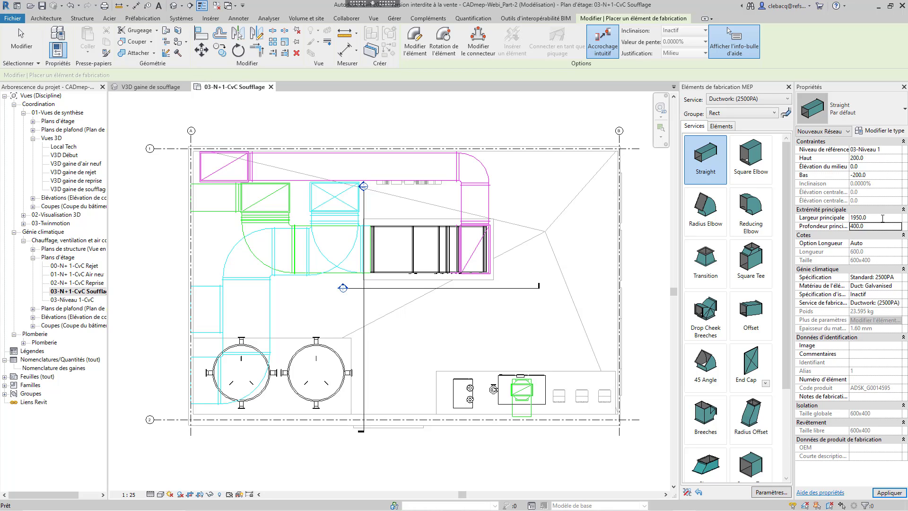
{"action": "left_click", "coordinate": [898, 243]}
{"action": "left_click", "coordinate": [879, 259]}
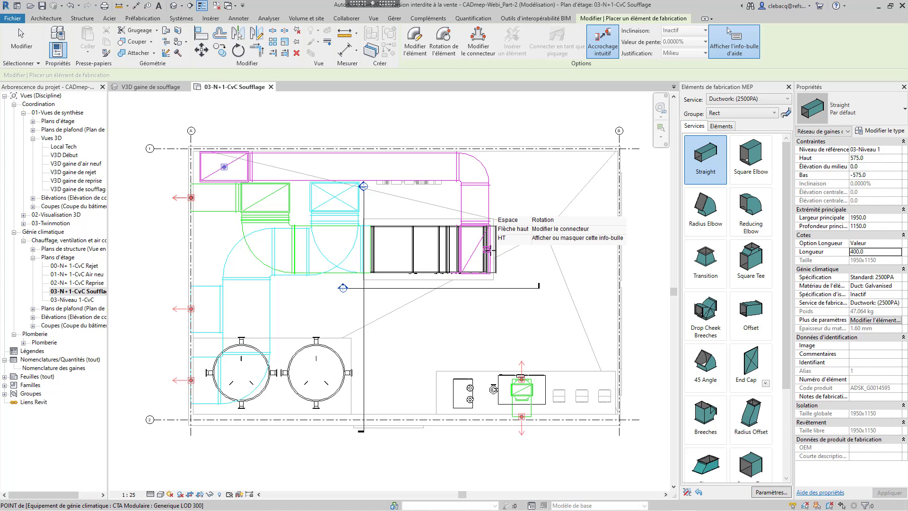
{"action": "key", "text": "Escape"}
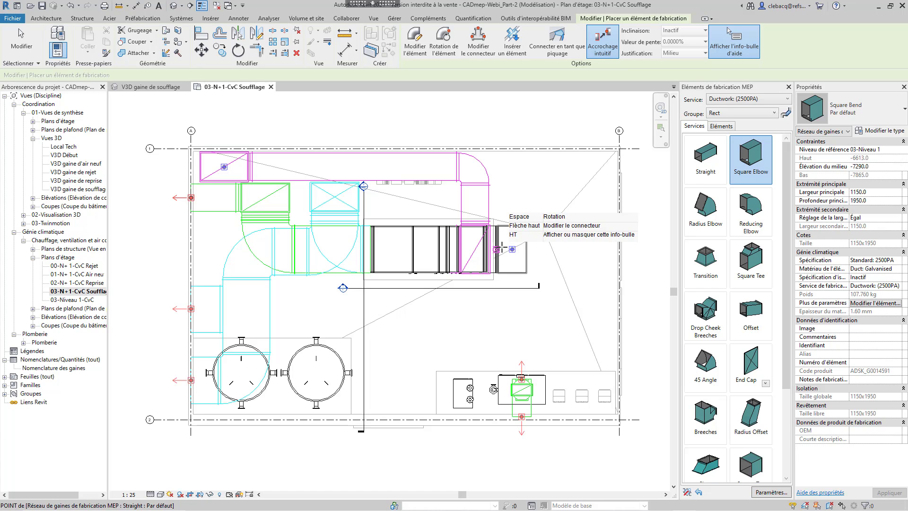
Attach a Square Elbow pointing upward to the short outlet duct, and go to the section view Coupe 2.
{"action": "left_click", "coordinate": [502, 247]}
{"action": "key", "text": "Escape"}
{"action": "right_click", "coordinate": [509, 287]}
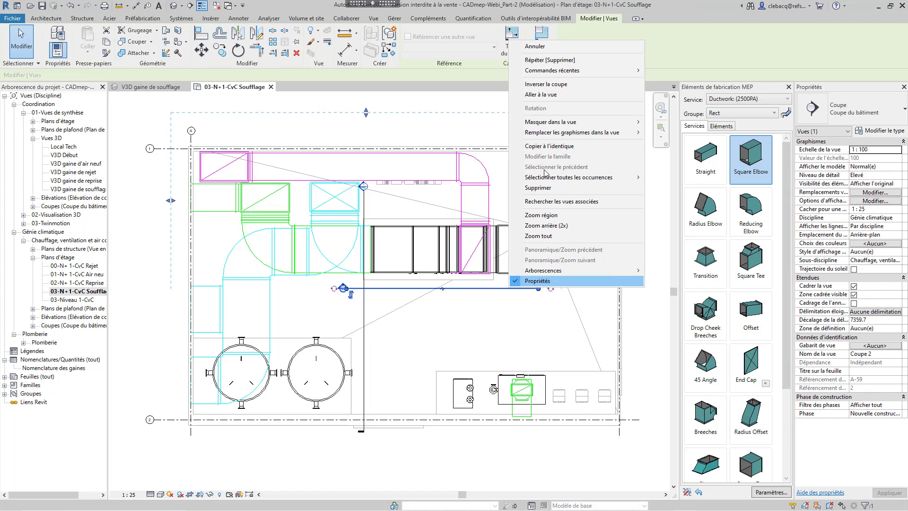
{"action": "left_click", "coordinate": [536, 94]}
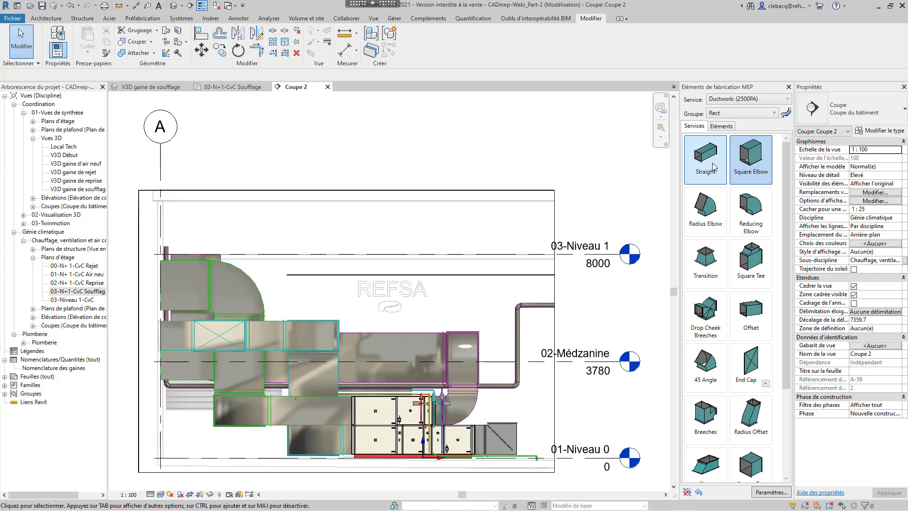
Stack three Straight ducts, each with a fixed length of 1000, vertically on the elbow's outlet in the section.
{"action": "left_click", "coordinate": [714, 165]}
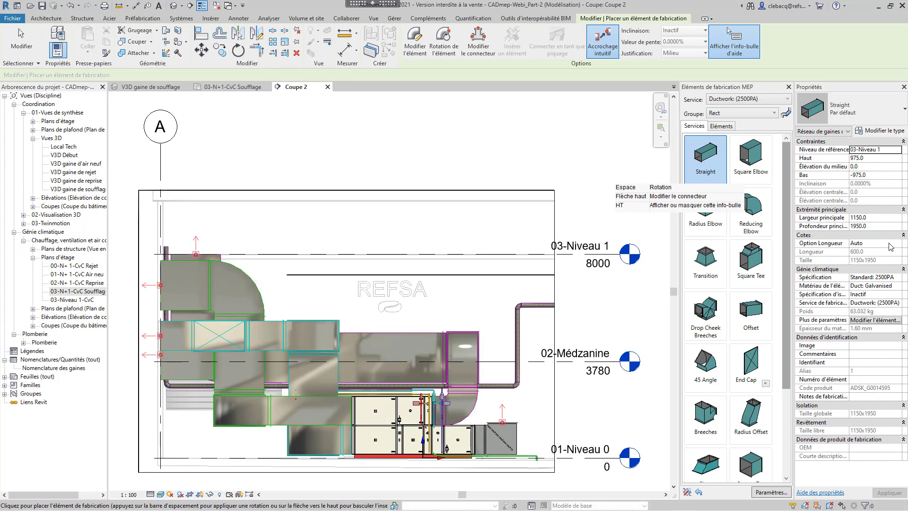
{"action": "left_click", "coordinate": [891, 247]}
{"action": "left_click", "coordinate": [897, 243]}
{"action": "left_click", "coordinate": [871, 258]}
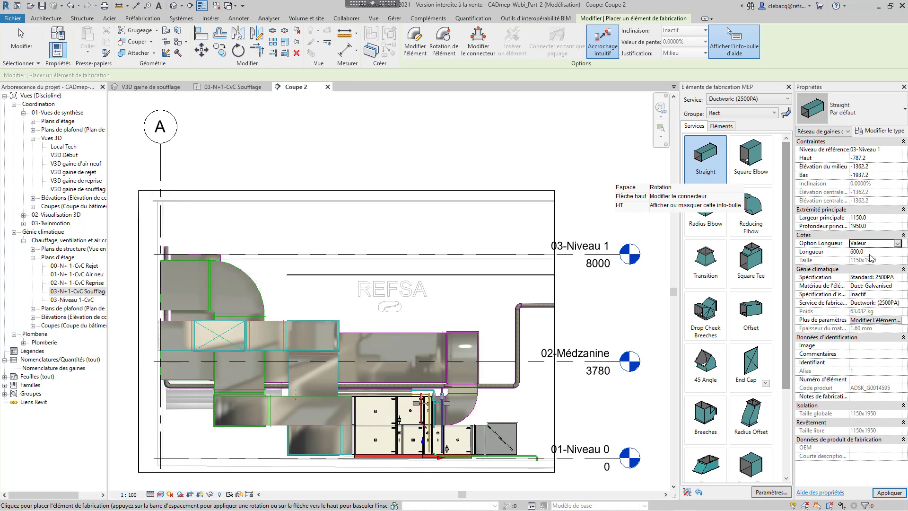
{"action": "left_click", "coordinate": [871, 252]}
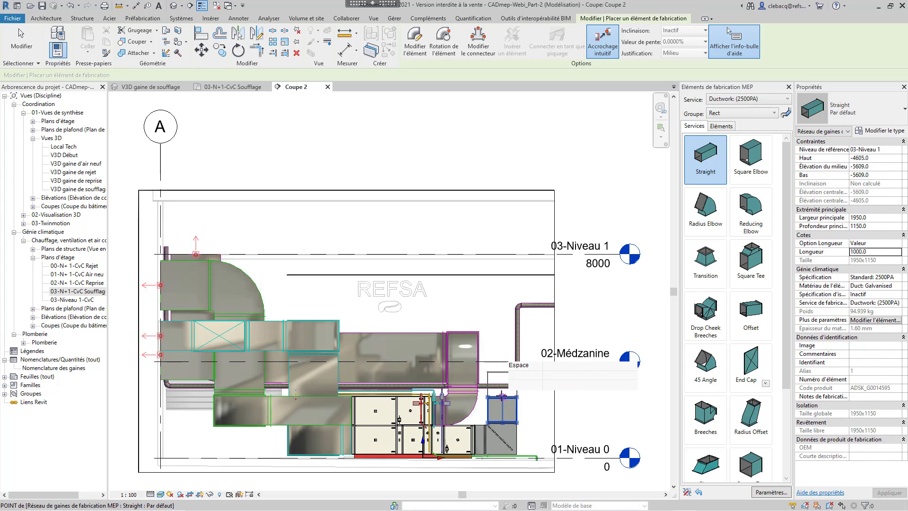
{"action": "left_click", "coordinate": [503, 369]}
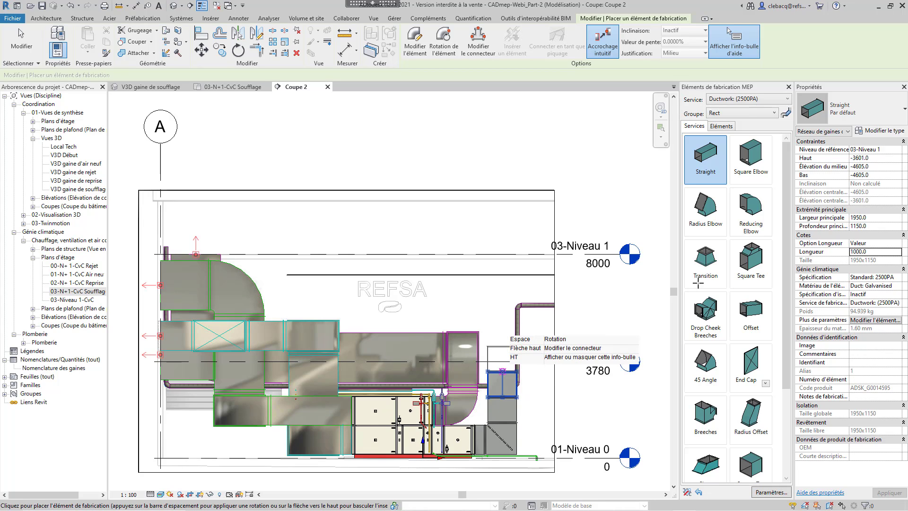
Add a 615 long Straight duct to the top of the riser and attach a Square Elbow above it.
{"action": "key", "text": "shift+Tab"}
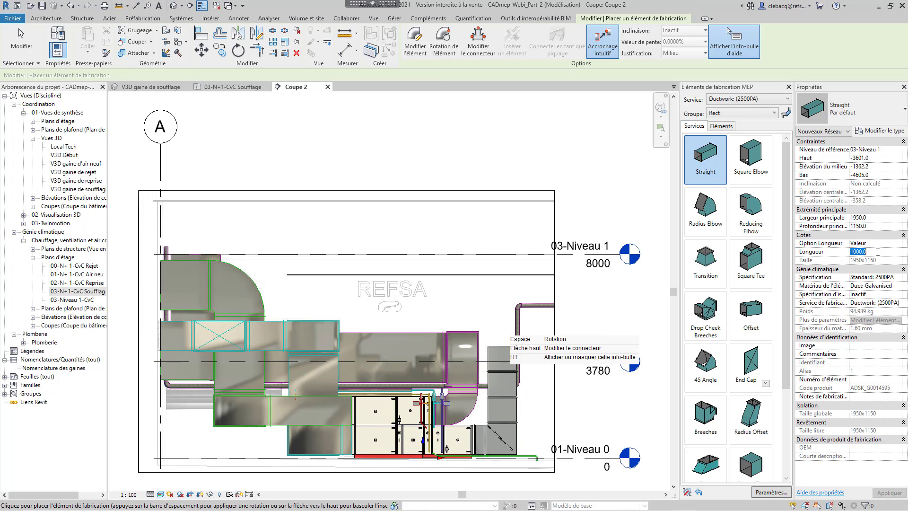
{"action": "type", "text": "615"}
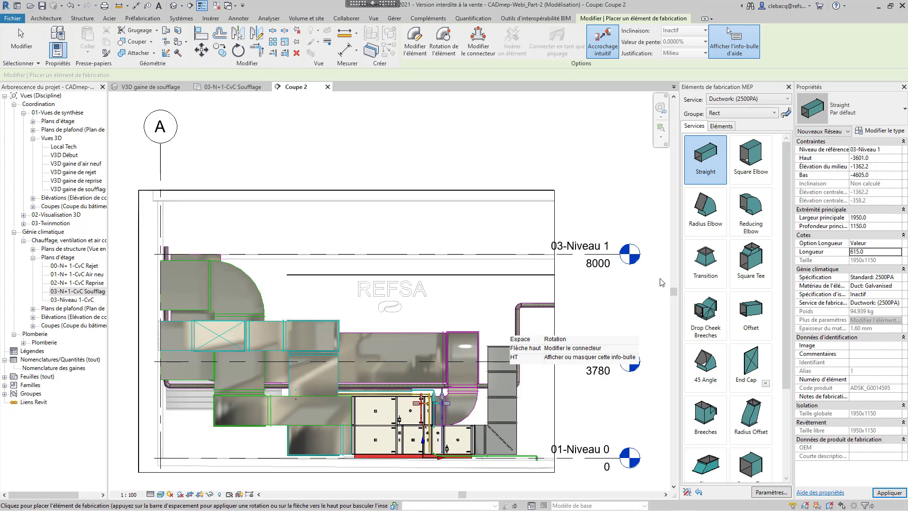
{"action": "key", "text": "Return"}
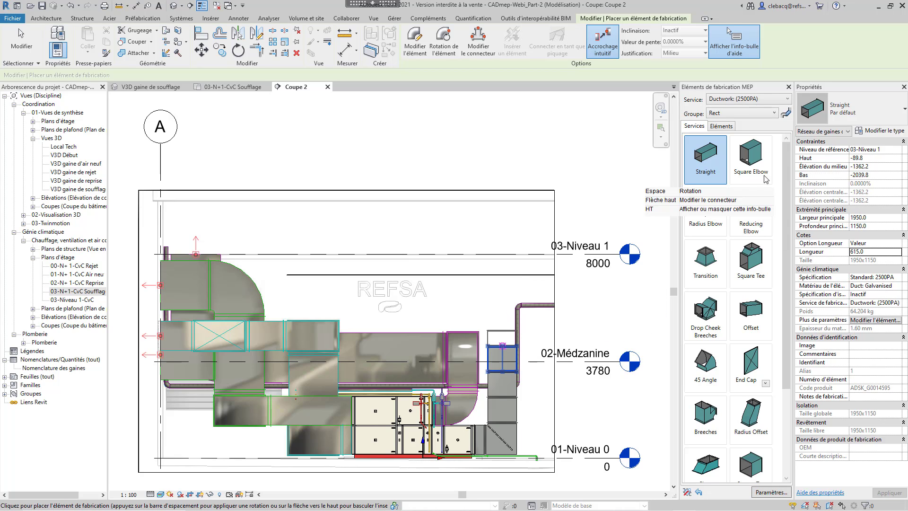
{"action": "left_click", "coordinate": [766, 179]}
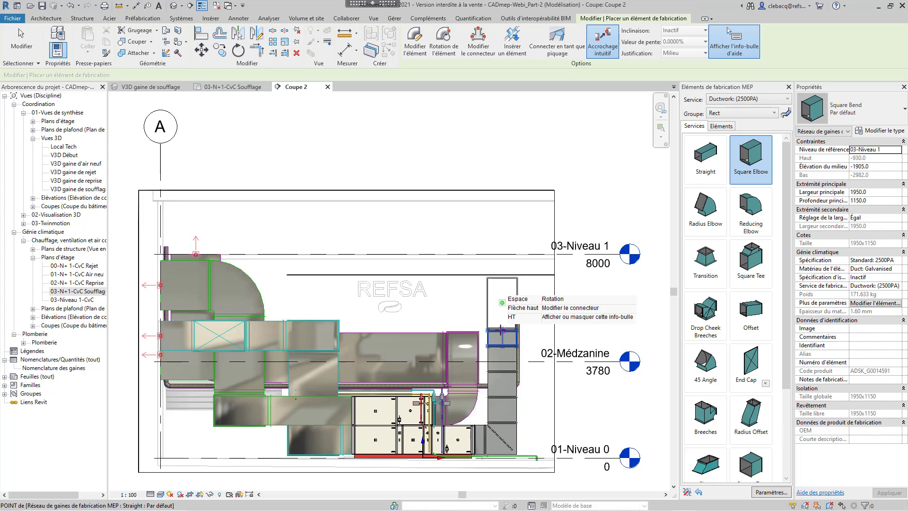
{"action": "key", "text": "Escape"}
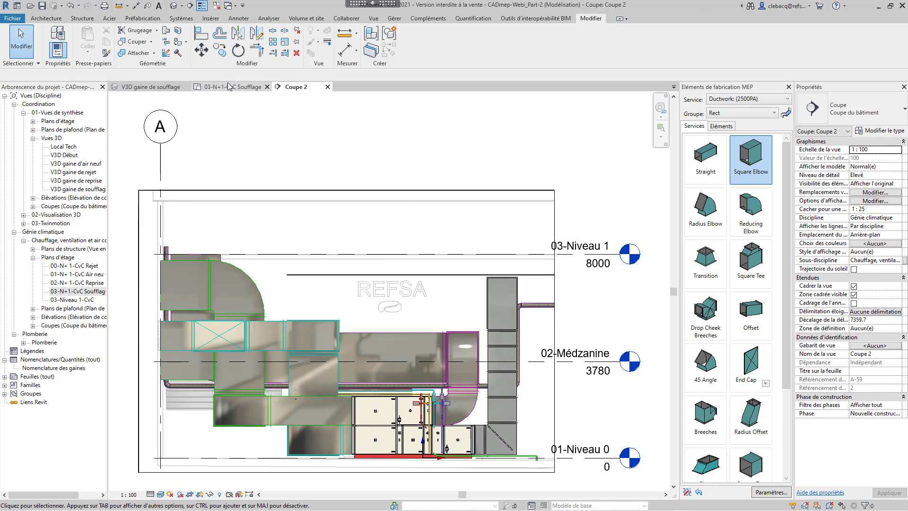
Return to plan 03-N+1-CvC Soufflage and attach a 1000 long Straight duct to the riser elbow, running toward gridline 1.
{"action": "left_click", "coordinate": [228, 85]}
{"action": "left_click", "coordinate": [705, 156]}
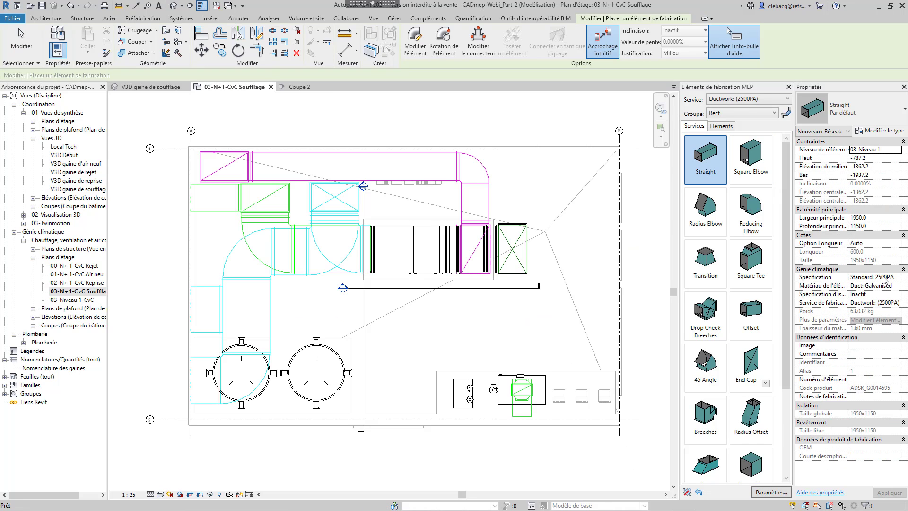
{"action": "left_click", "coordinate": [898, 247]}
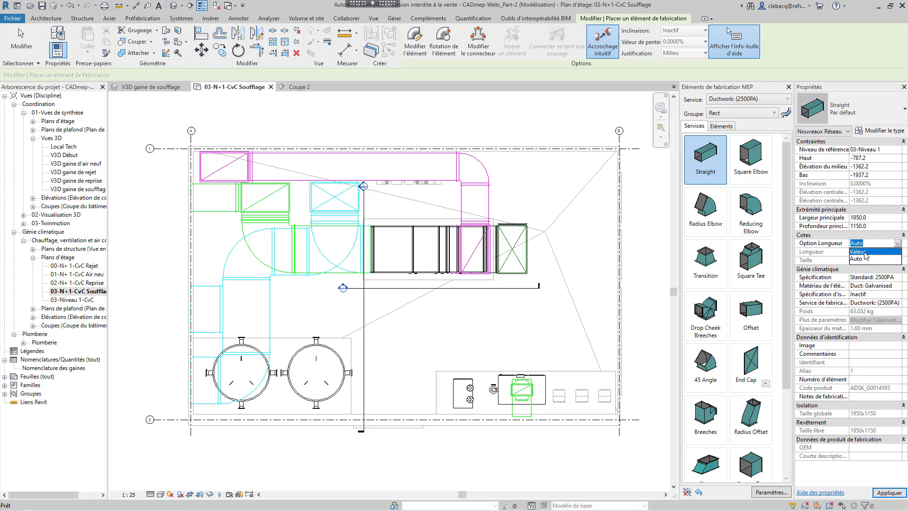
{"action": "left_click", "coordinate": [866, 260]}
{"action": "left_click", "coordinate": [871, 254]}
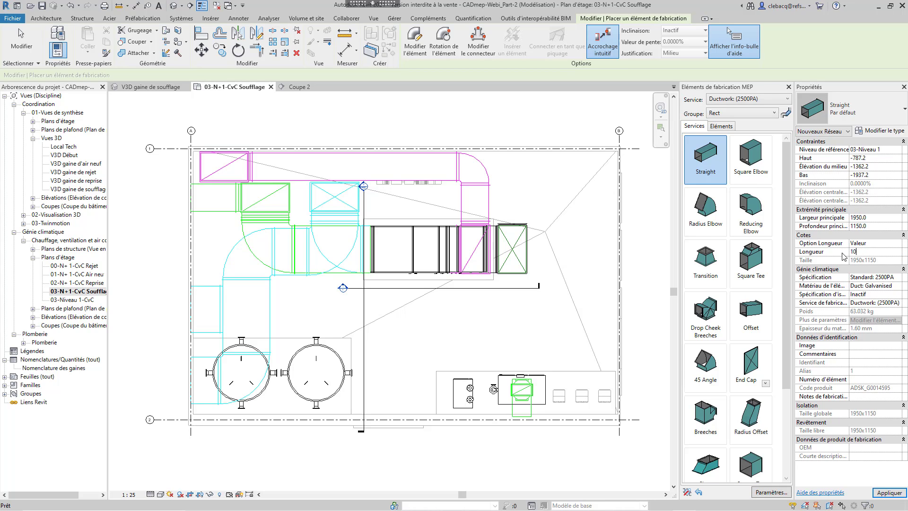
{"action": "left_click", "coordinate": [512, 223]}
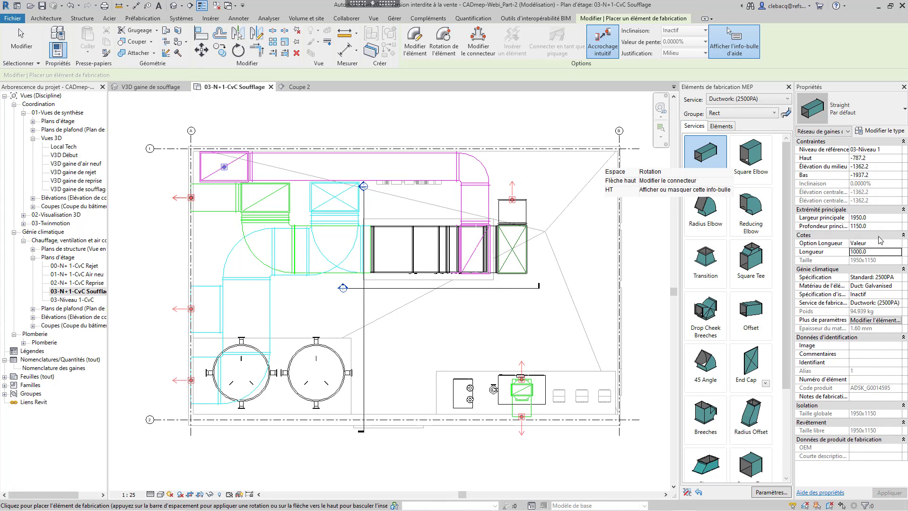
Extend the branch with a 700 long Straight duct and attach a Square Elbow rotated to open toward gridline A.
{"action": "double_click", "coordinate": [887, 254]}
{"action": "type", "text": "7"}
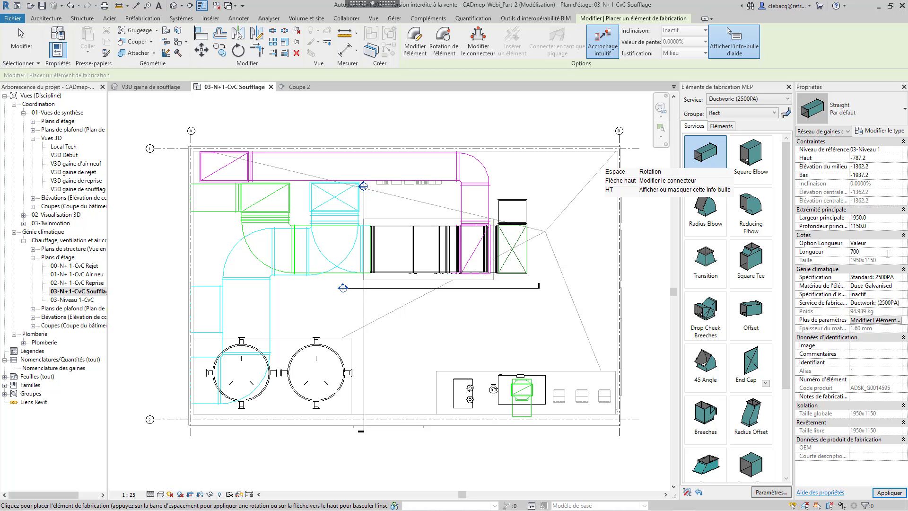
{"action": "left_click", "coordinate": [512, 194]}
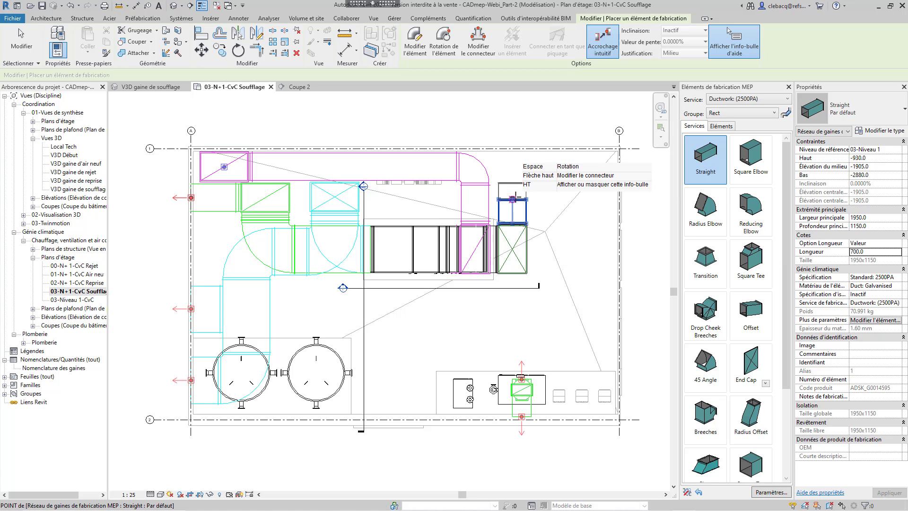
{"action": "left_click", "coordinate": [742, 168]}
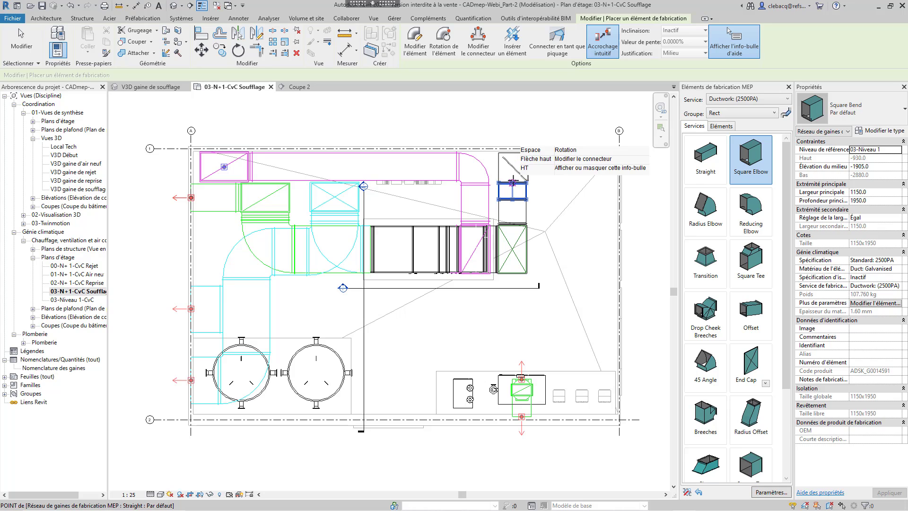
{"action": "key", "text": "space"}
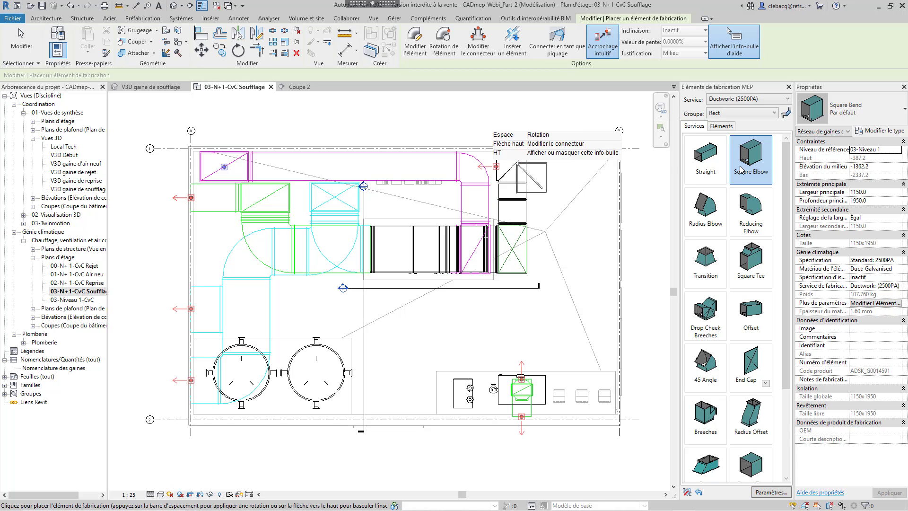
{"action": "left_click", "coordinate": [718, 168]}
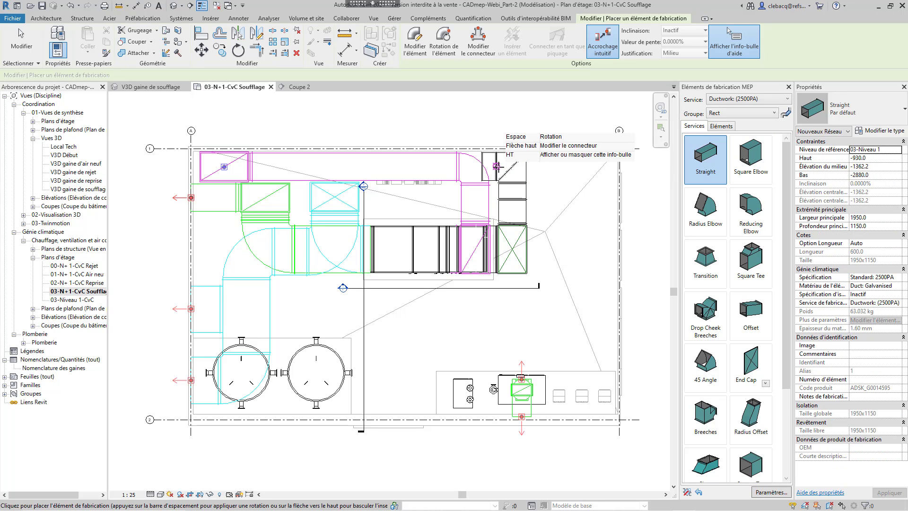
{"action": "key", "text": "Escape"}
{"action": "key", "text": "Escape"}
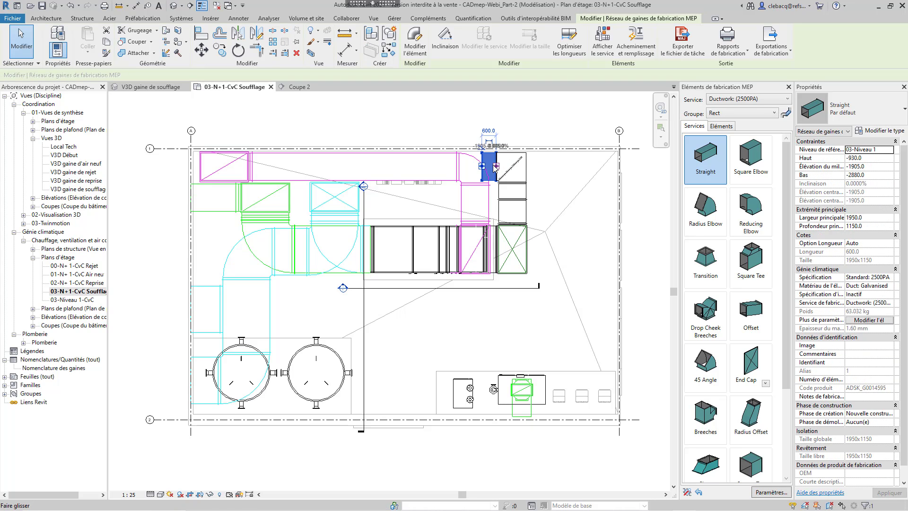
Run a row of 1000 long Straight ducts from the corner elbow toward gridline A, and end it with a Square Elbow.
{"action": "left_click", "coordinate": [713, 166]}
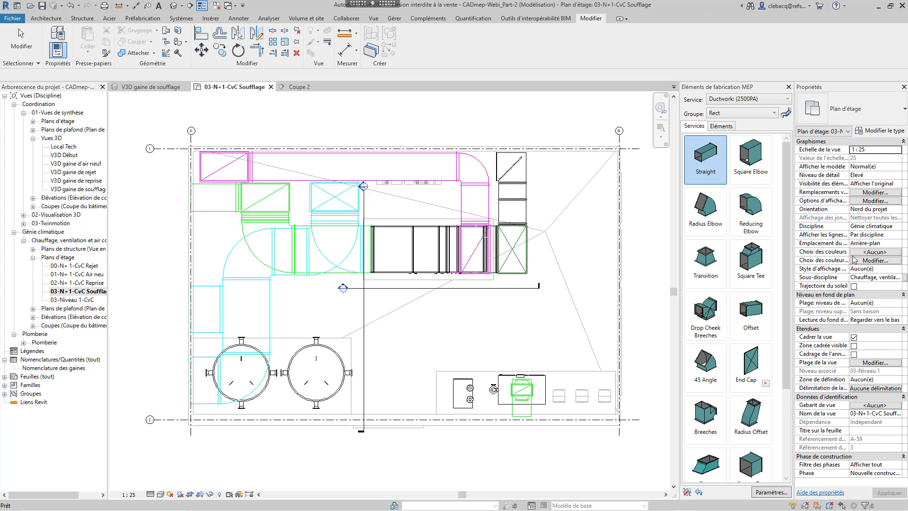
{"action": "left_click", "coordinate": [897, 244]}
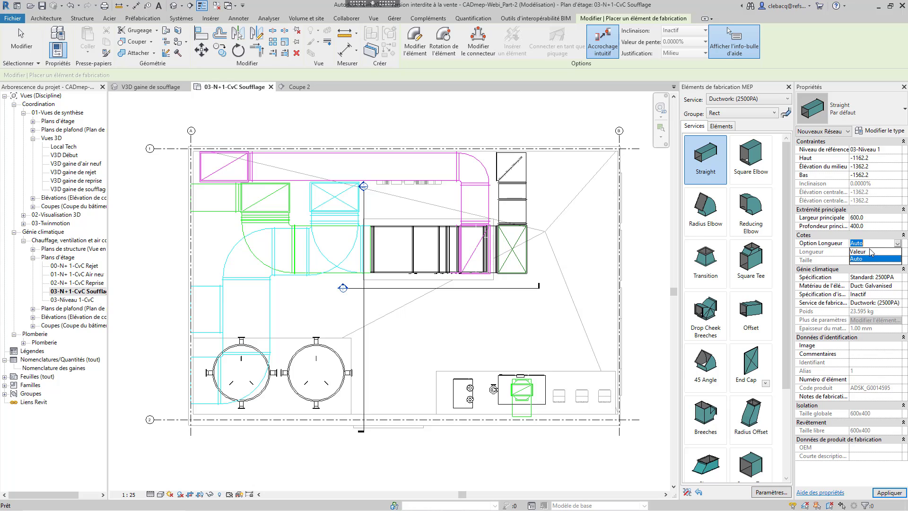
{"action": "left_click", "coordinate": [872, 253]}
{"action": "left_click", "coordinate": [872, 251]}
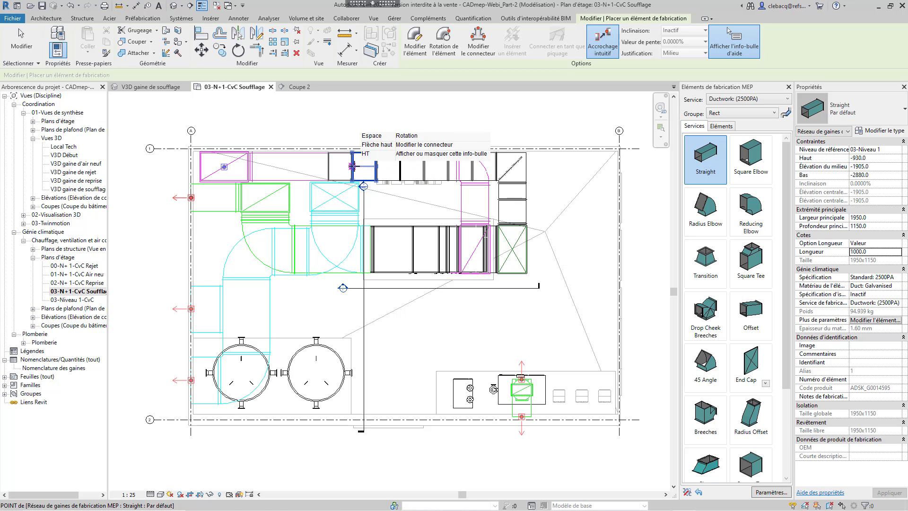
{"action": "key", "text": "Escape"}
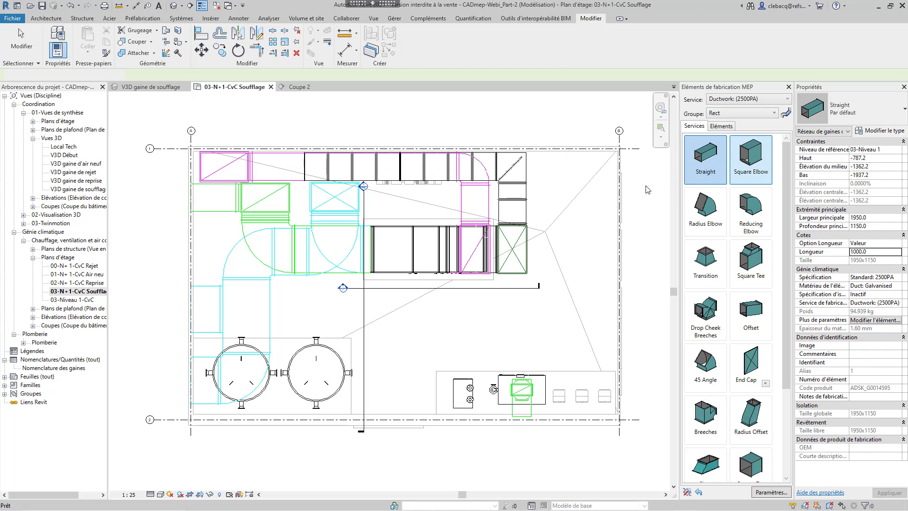
{"action": "left_click", "coordinate": [751, 159]}
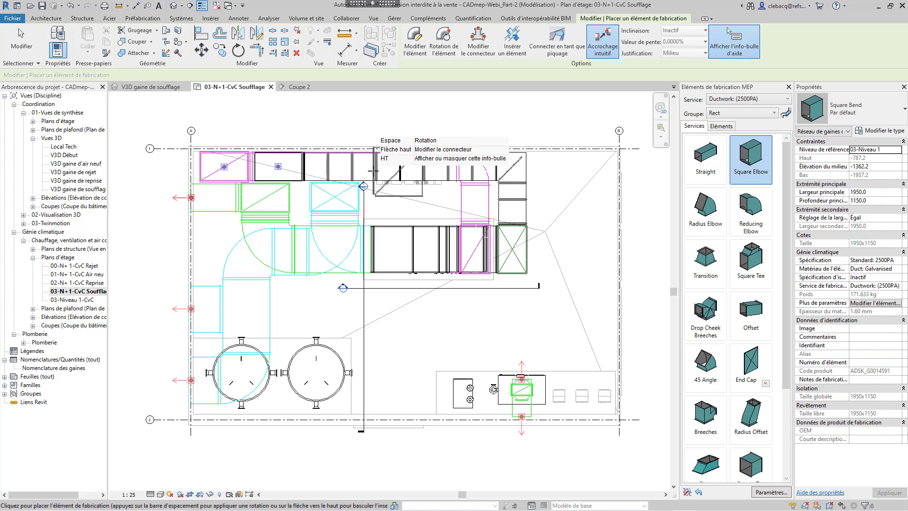
{"action": "key", "text": "Escape"}
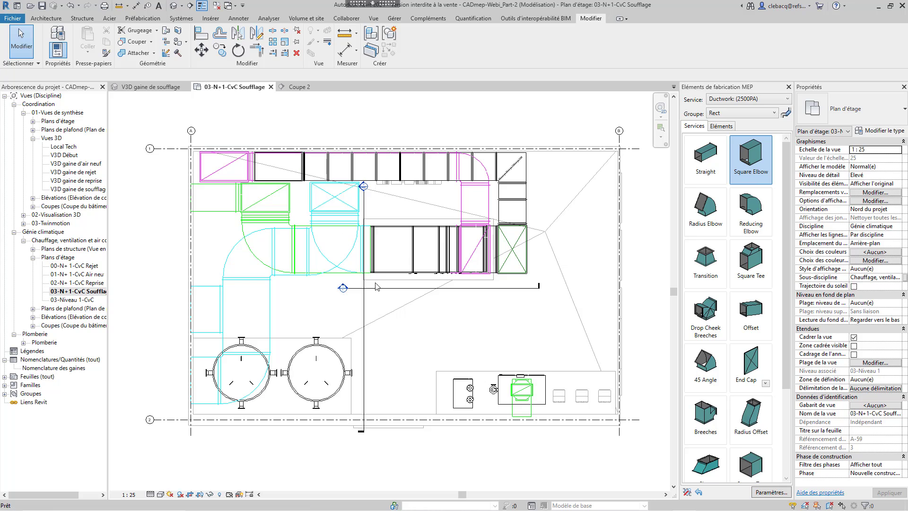
Open the section view Coupe 2 from its horizontal section line in the supply air plan.
{"action": "left_click", "coordinate": [369, 287]}
{"action": "right_click", "coordinate": [389, 287]}
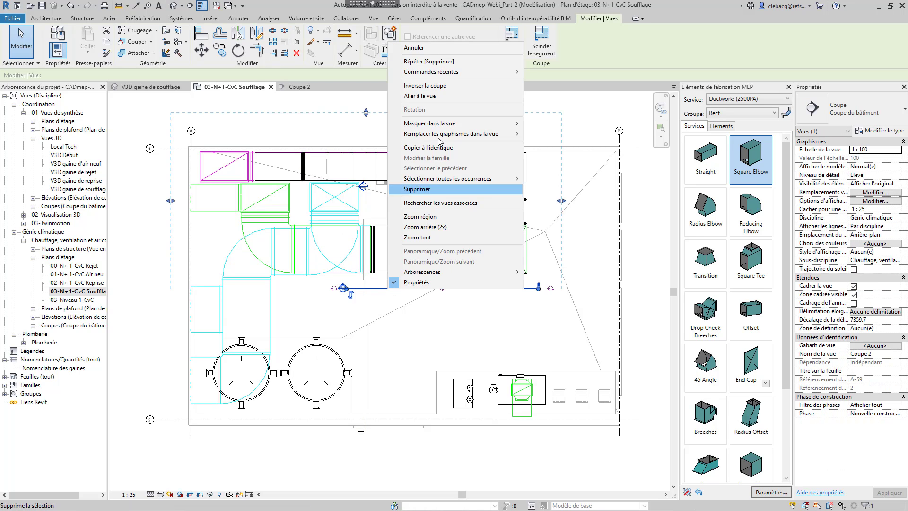
{"action": "left_click", "coordinate": [439, 96]}
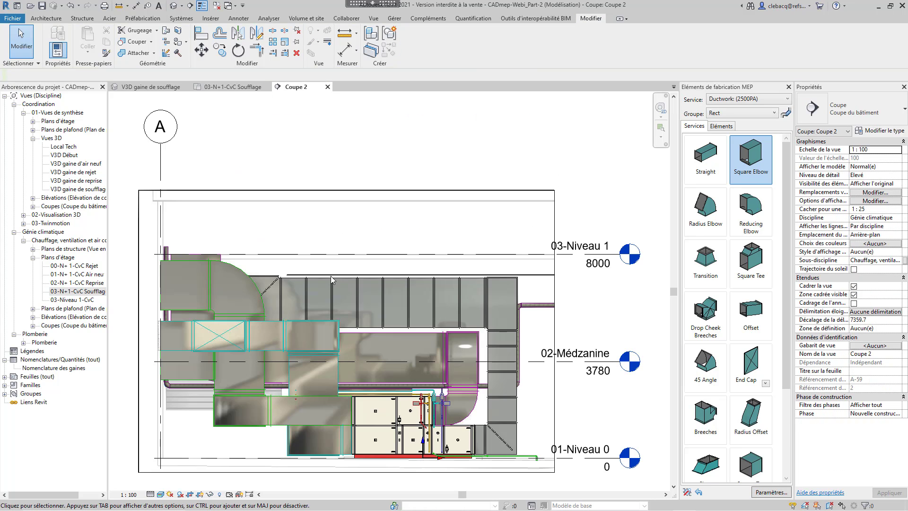
{"action": "middle_click_drag", "start_coordinate": [330, 276], "coordinate": [367, 287]}
Extend the supply run upward from its end elbow with 1000 long Straight ducts, using the Valeur length option.
{"action": "left_click", "coordinate": [705, 158]}
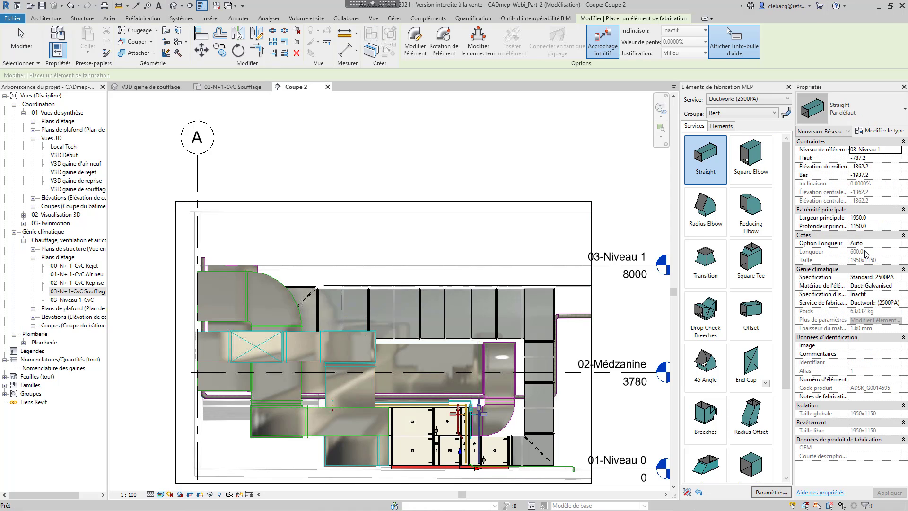
{"action": "left_click", "coordinate": [897, 243]}
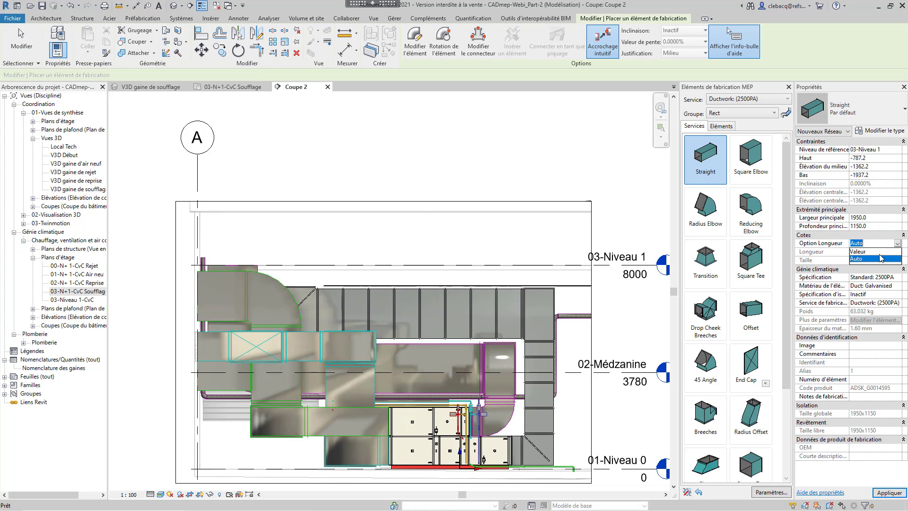
{"action": "left_click", "coordinate": [883, 258]}
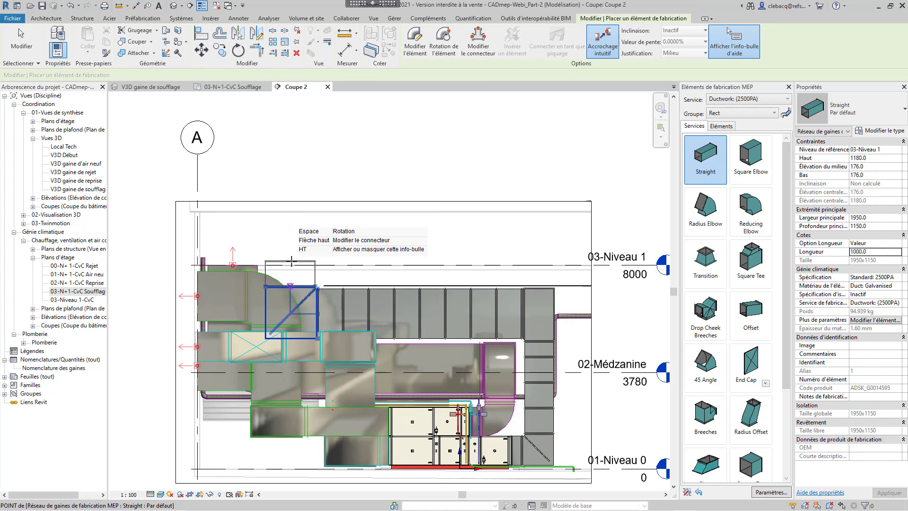
{"action": "left_click", "coordinate": [292, 260]}
{"action": "key", "text": "Escape"}
{"action": "key", "text": "Escape"}
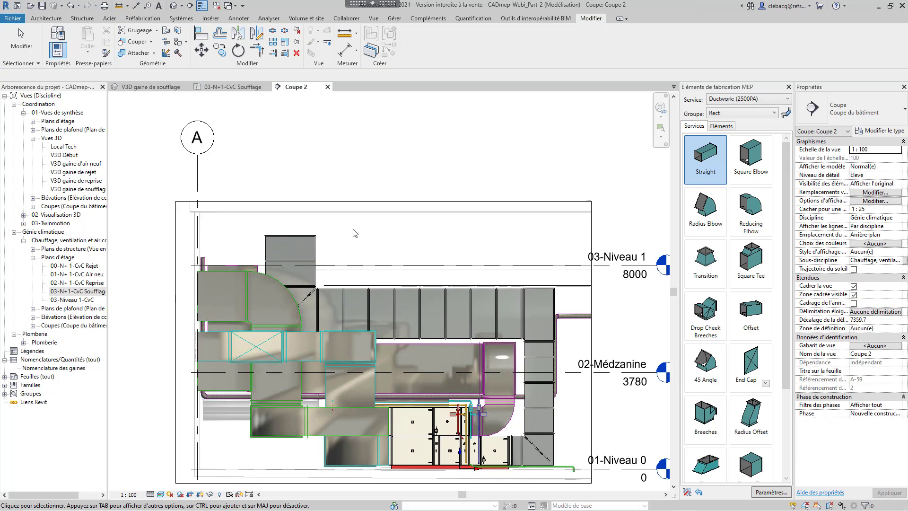
Open V3D gaine de soufflage, the plan 01-N+ 1-CvC Air neuf and the 3D view V3D gaine d'air neuf.
{"action": "left_click", "coordinate": [152, 87]}
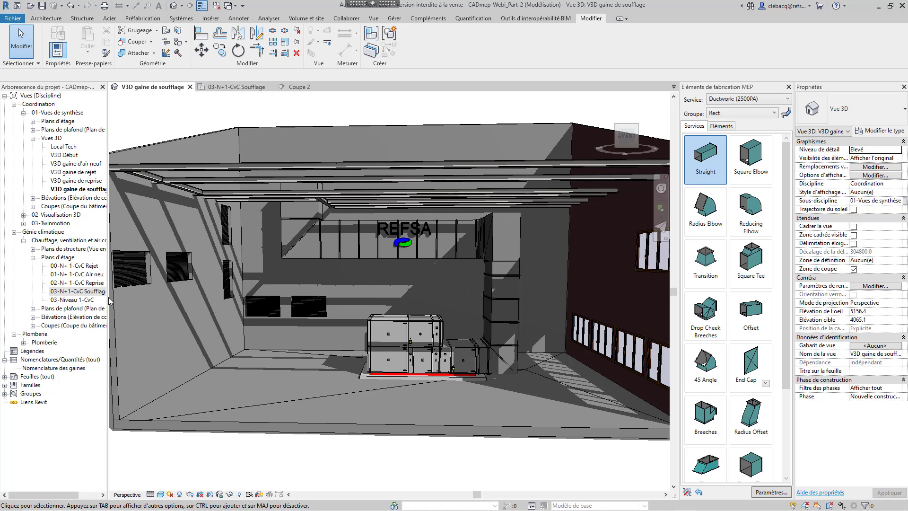
{"action": "double_click", "coordinate": [93, 275]}
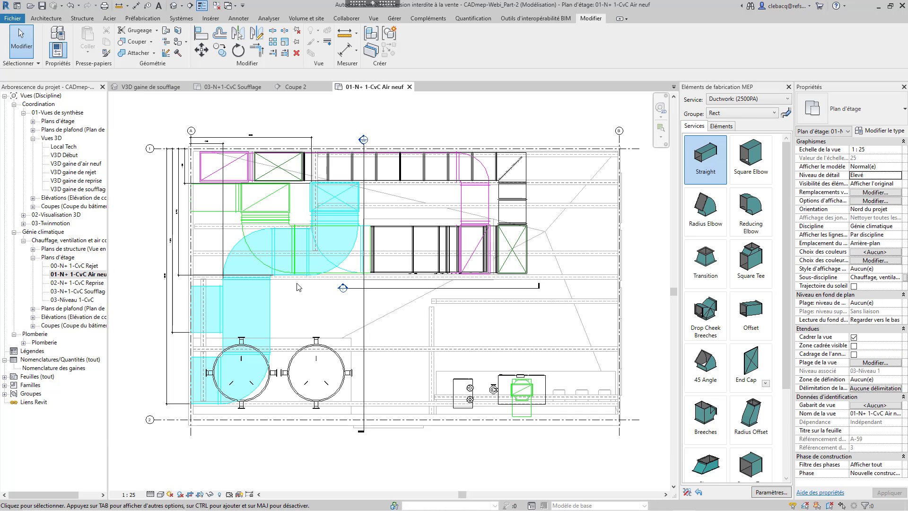
{"action": "double_click", "coordinate": [75, 164]}
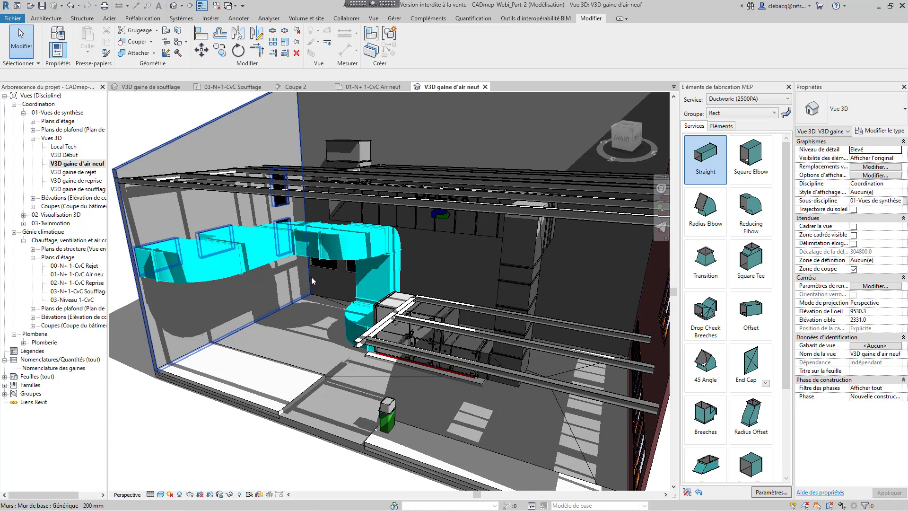
{"action": "scroll", "coordinate": [311, 290], "scroll_direction": "down", "scroll_amount": 3}
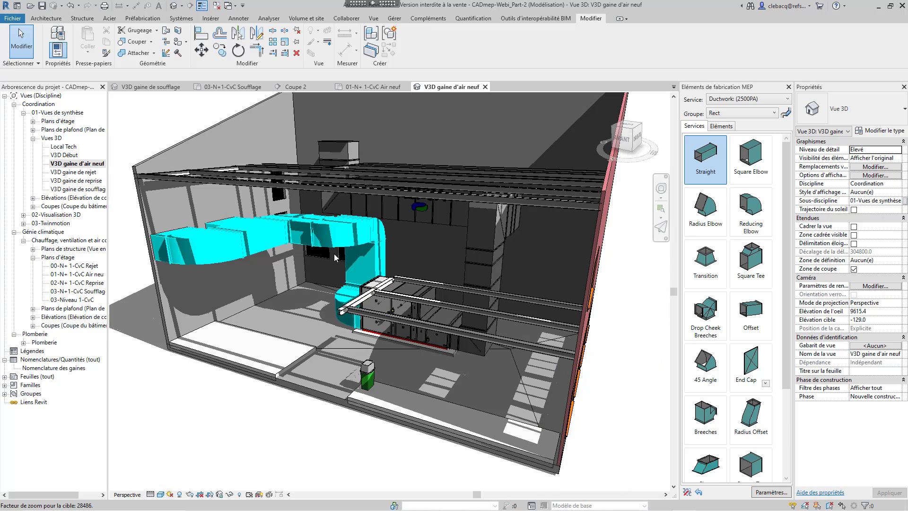
Select the entire fresh air duct network and convert it from design to fabrication with the Ductwork: (2500PA) service.
{"action": "key", "text": "Tab"}
{"action": "key", "text": "Tab"}
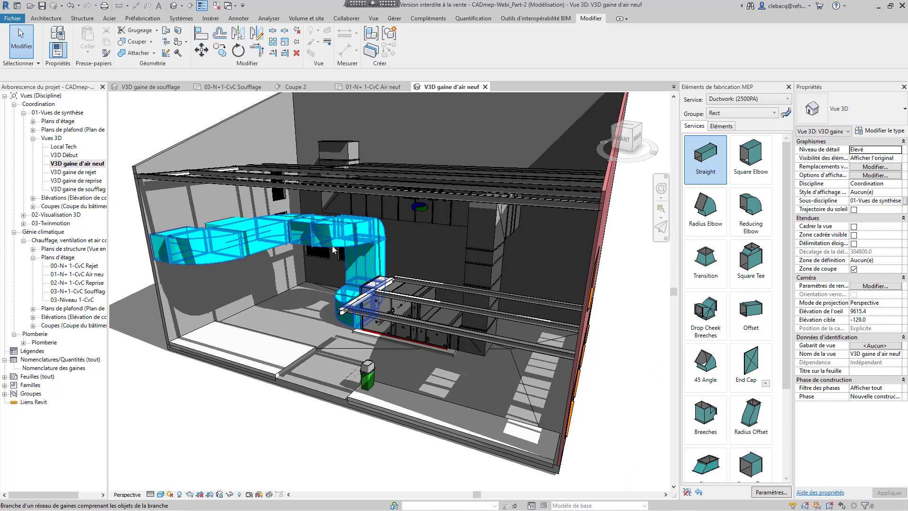
{"action": "left_click", "coordinate": [333, 249]}
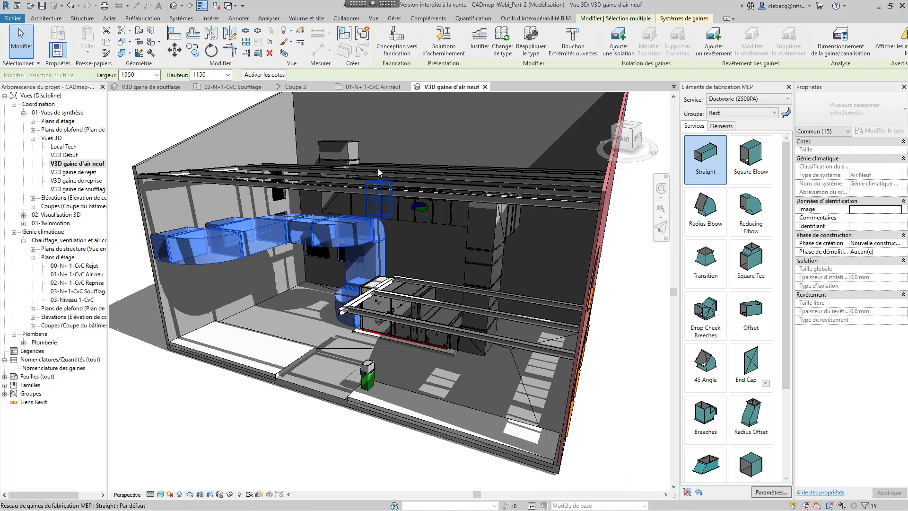
{"action": "left_click", "coordinate": [386, 55]}
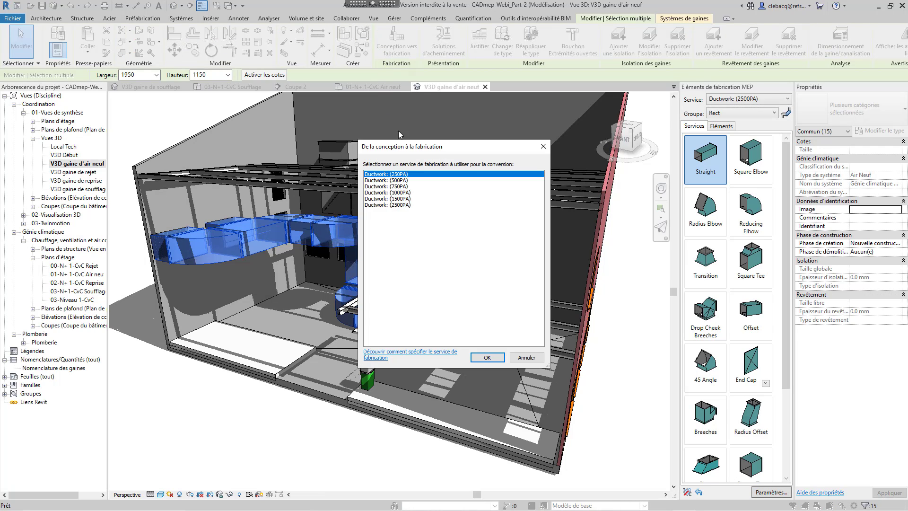
{"action": "left_click", "coordinate": [397, 206]}
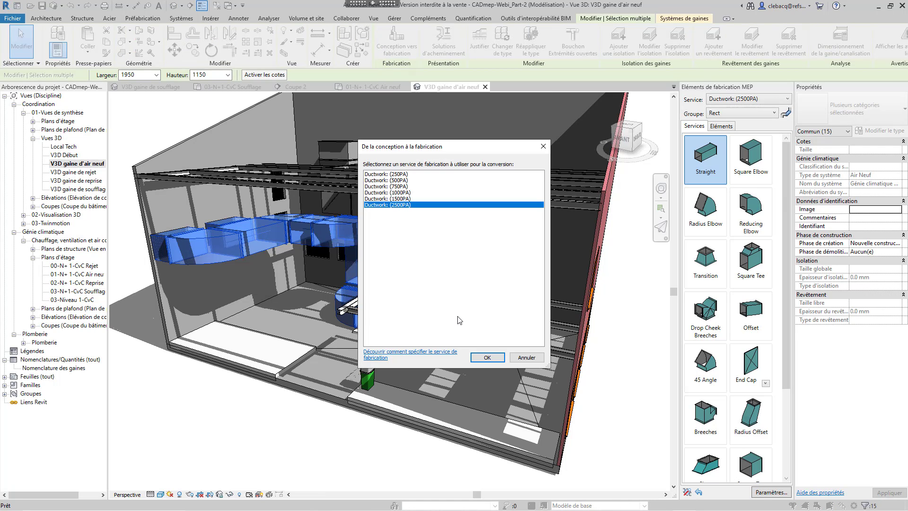
{"action": "left_click", "coordinate": [487, 358]}
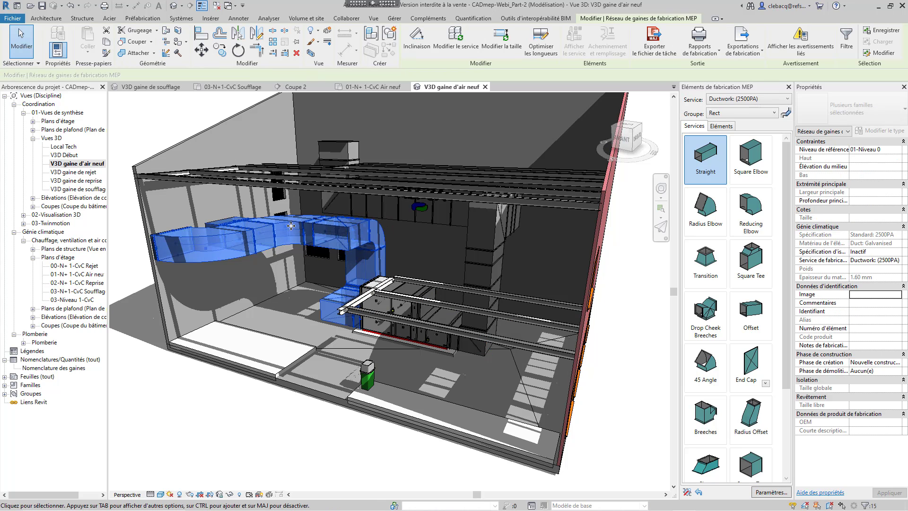
{"action": "key", "text": "Escape"}
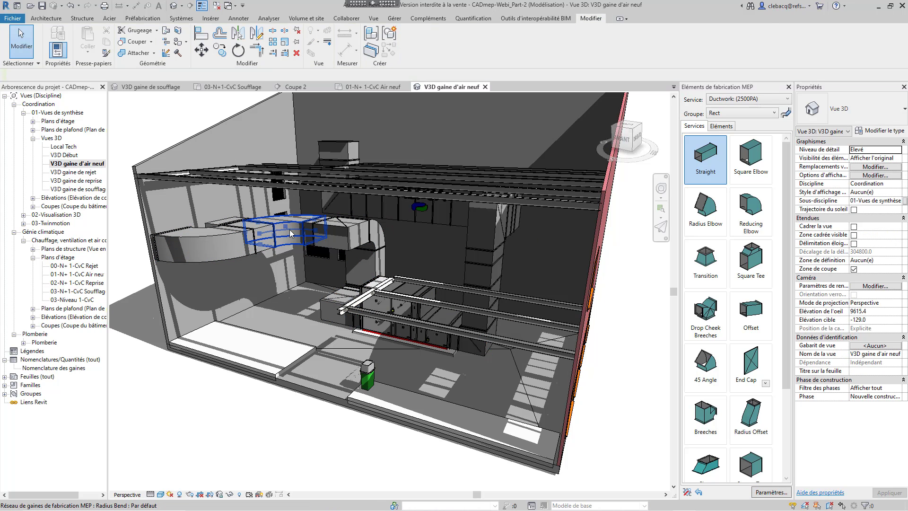
Change two Radius Bends on the converted fresh air duct to the Square Bend type.
{"action": "left_click", "coordinate": [256, 238]}
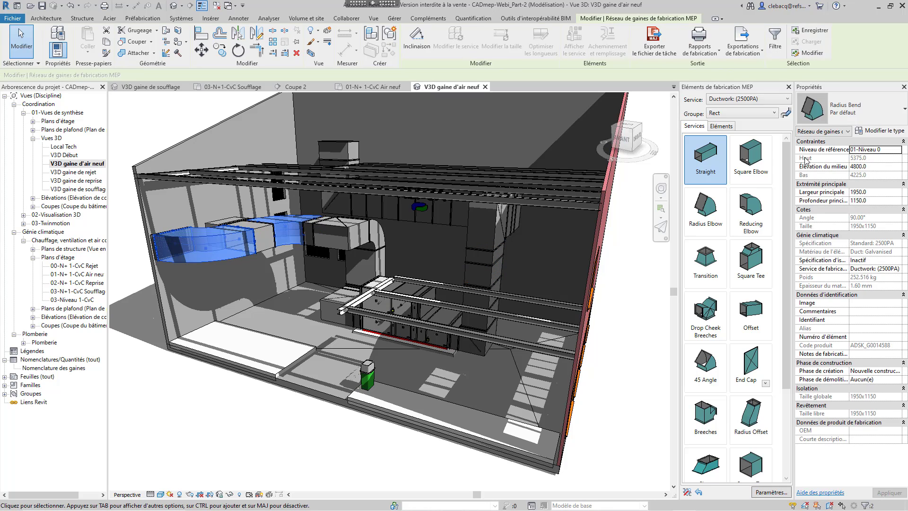
{"action": "left_click", "coordinate": [852, 113]}
{"action": "left_click", "coordinate": [840, 247]}
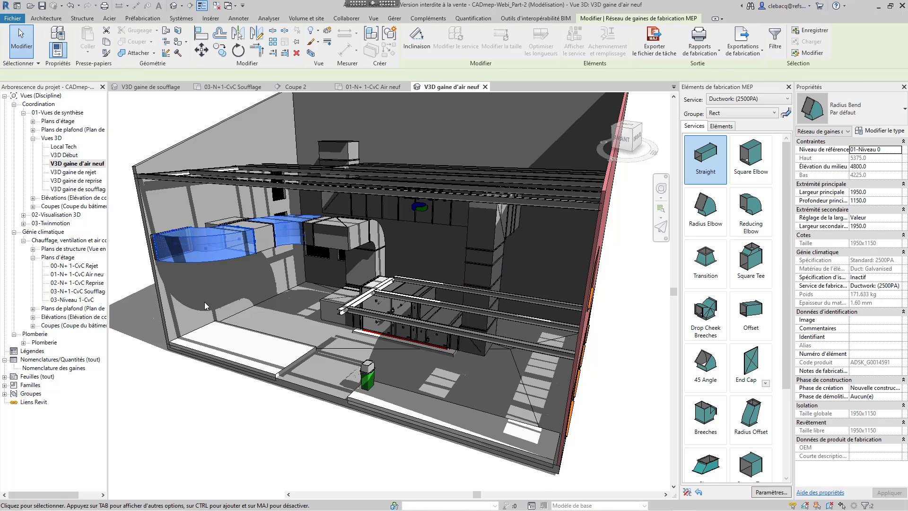
{"action": "middle_click_drag", "start_coordinate": [203, 319], "coordinate": [246, 345], "text": "shift"}
{"action": "scroll", "coordinate": [336, 330], "scroll_direction": "up", "scroll_amount": 5}
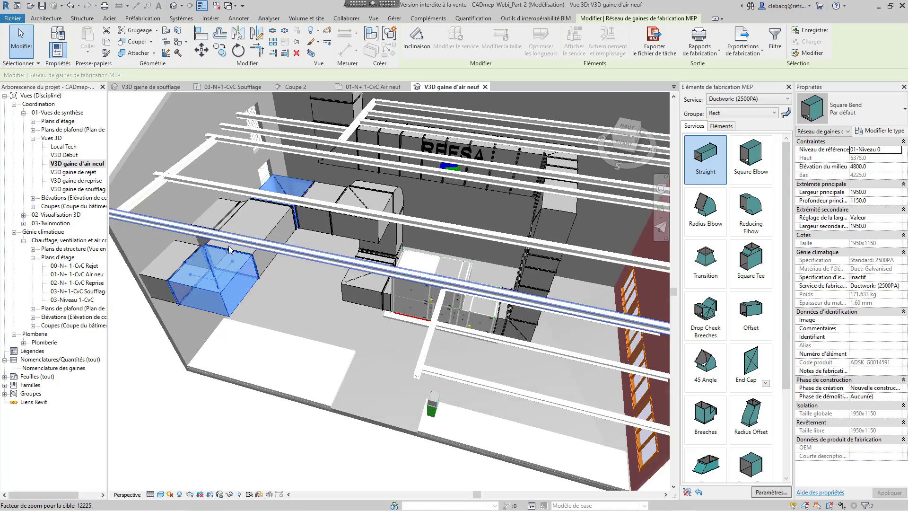
{"action": "middle_click_drag", "start_coordinate": [336, 330], "coordinate": [310, 313], "text": "shift"}
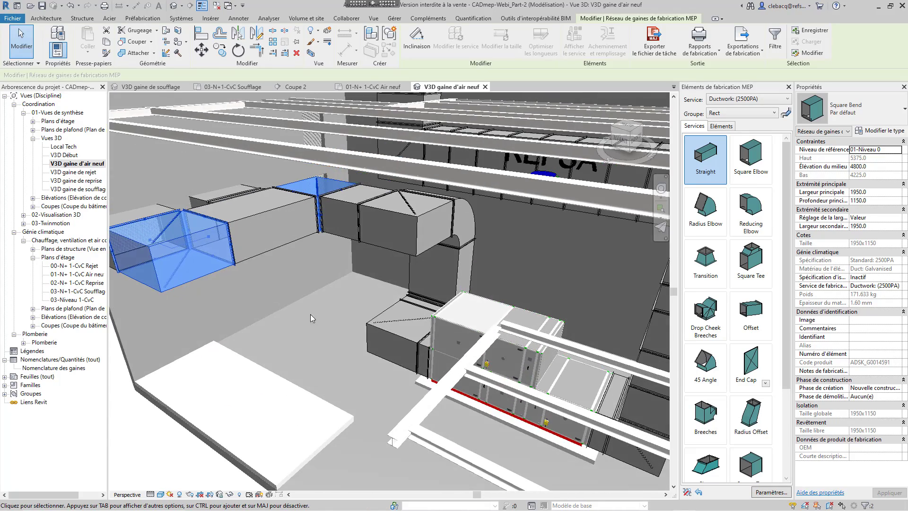
{"action": "left_click", "coordinate": [310, 313]}
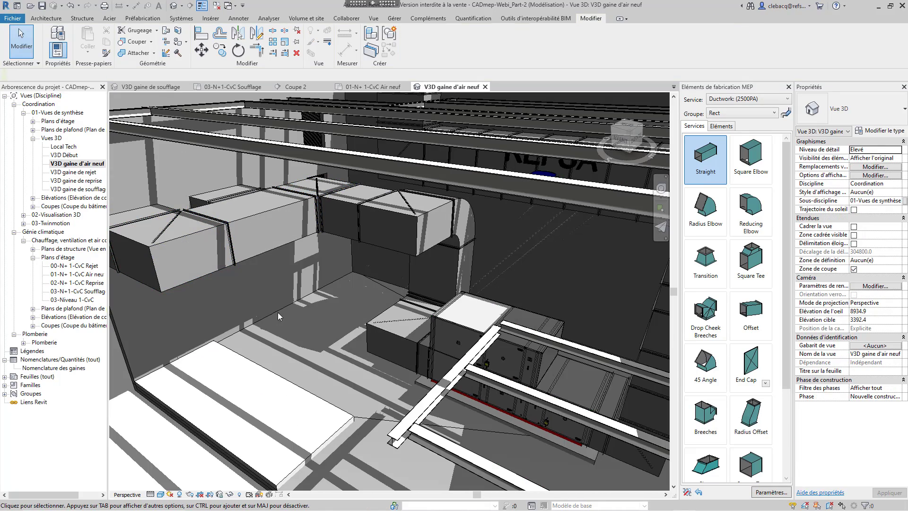
In plan 01-N+ 1-CvC Air neuf, place a Trapeze Hanger on the upper short duct at gridline A, about 498 from its inner end.
{"action": "left_click", "coordinate": [395, 87]}
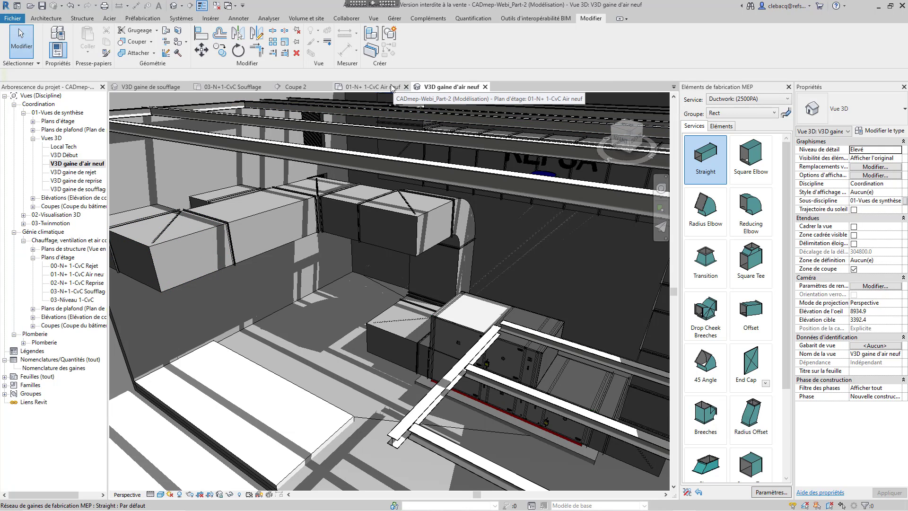
{"action": "middle_click_drag", "start_coordinate": [336, 258], "coordinate": [363, 212]}
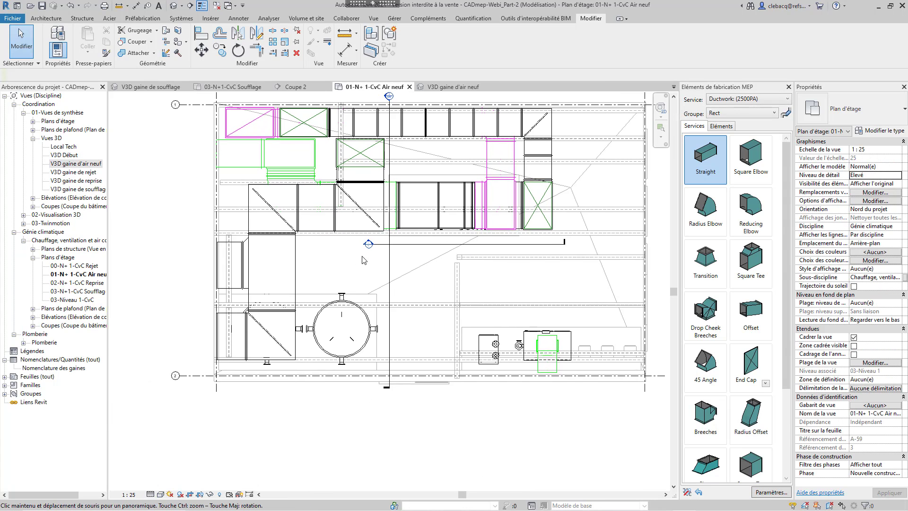
{"action": "left_click", "coordinate": [775, 115]}
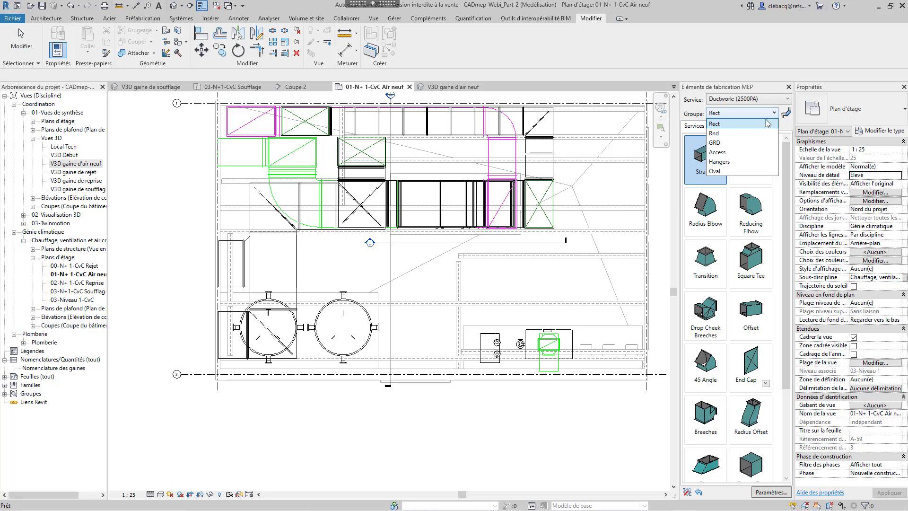
{"action": "left_click", "coordinate": [731, 165]}
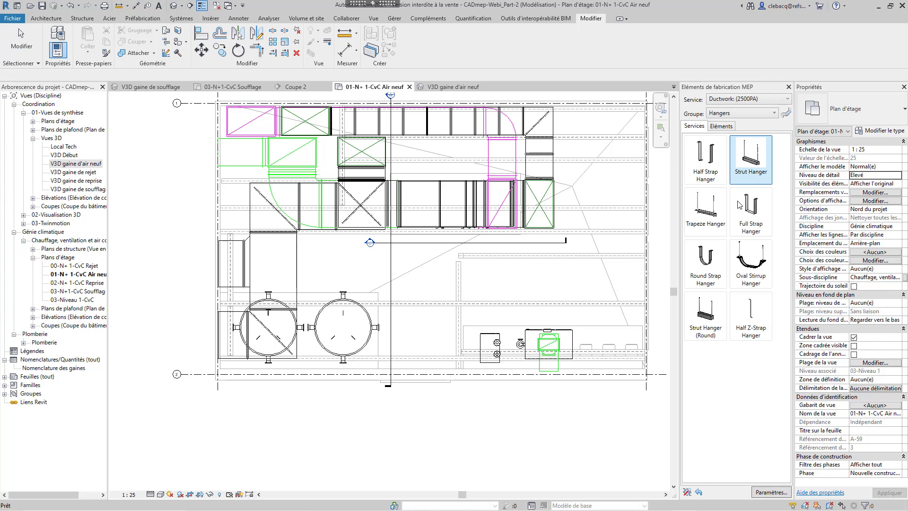
{"action": "left_click", "coordinate": [705, 208]}
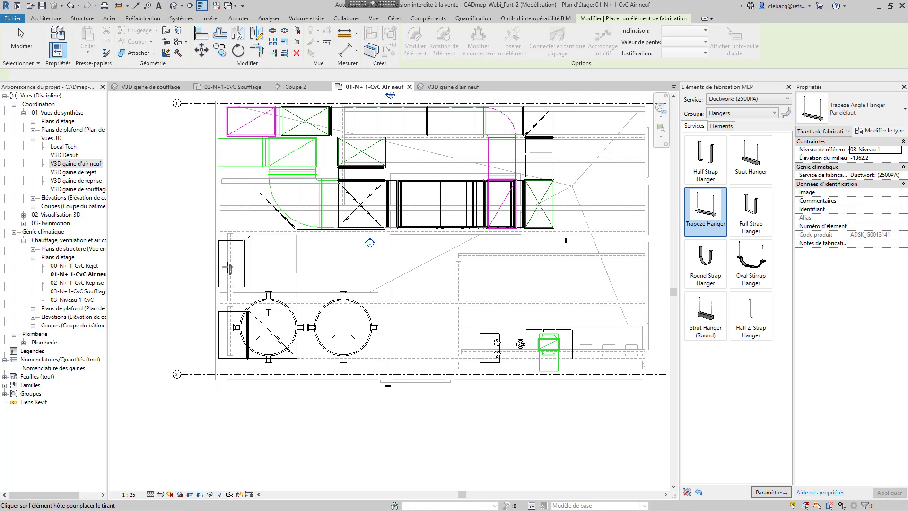
{"action": "scroll", "coordinate": [222, 274], "scroll_direction": "up", "scroll_amount": 4}
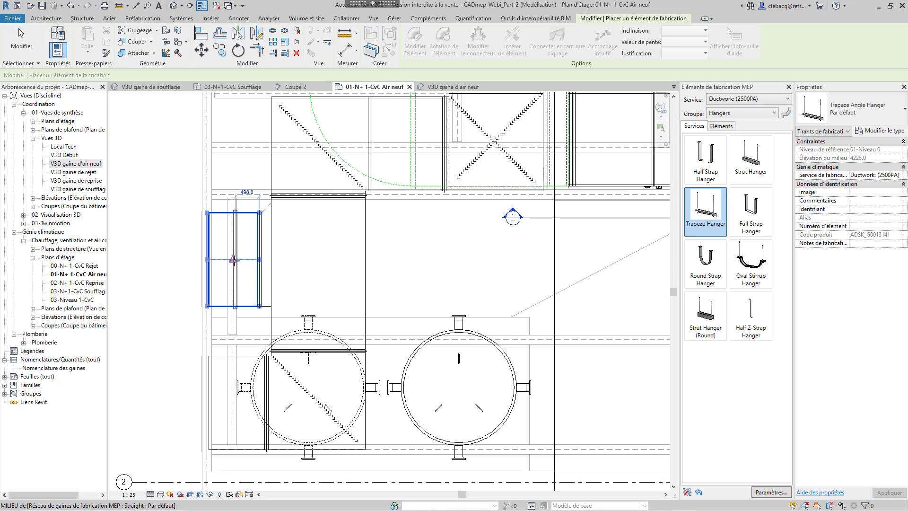
{"action": "left_click", "coordinate": [234, 260]}
Place Trapeze Hangers on the short duct near gridlines A and 2 and on the straight duct between the two upper elbows.
{"action": "middle_click_drag", "start_coordinate": [256, 270], "coordinate": [275, 169]}
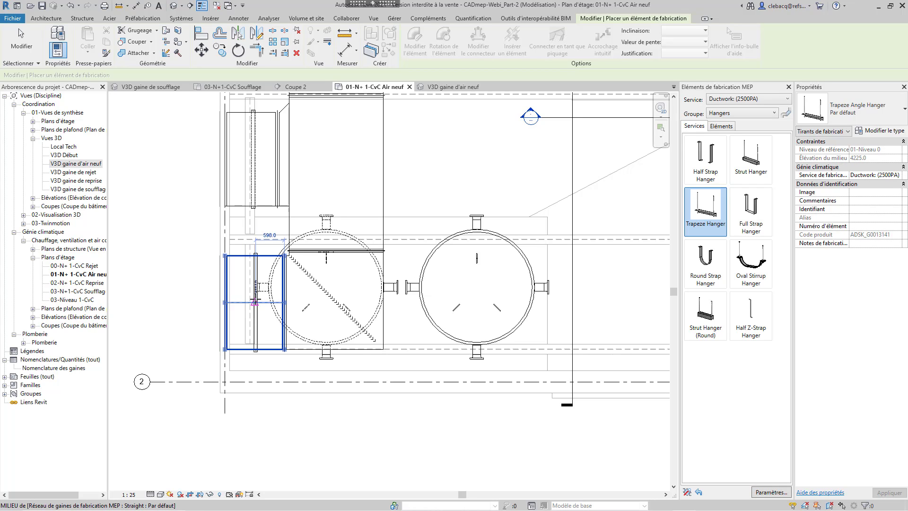
{"action": "scroll", "coordinate": [254, 301], "scroll_direction": "up", "scroll_amount": 5}
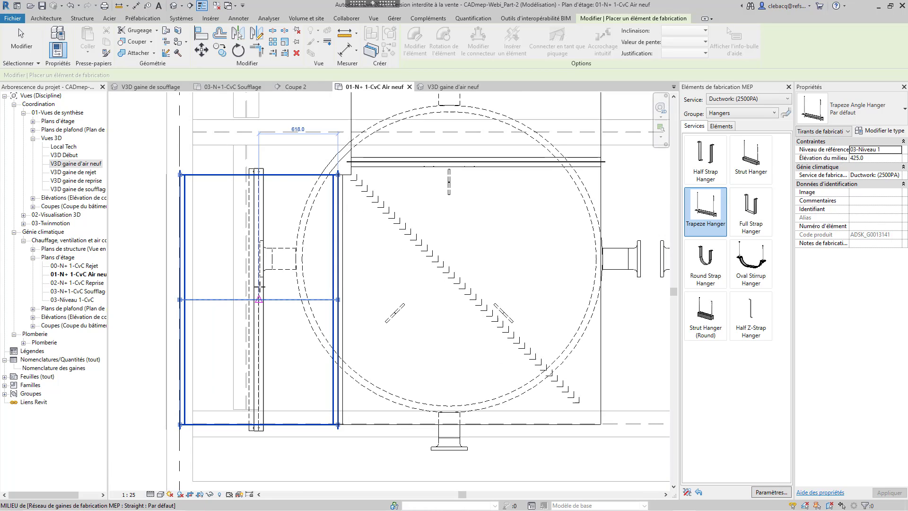
{"action": "scroll", "coordinate": [251, 305], "scroll_direction": "down", "scroll_amount": 8}
{"action": "middle_click_drag", "start_coordinate": [236, 317], "coordinate": [218, 332]}
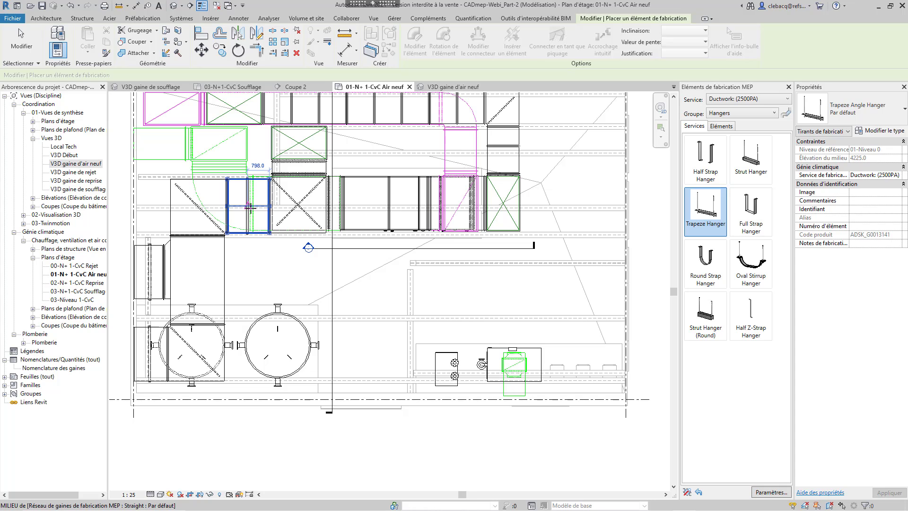
{"action": "left_click", "coordinate": [249, 206]}
{"action": "middle_click_drag", "start_coordinate": [385, 264], "coordinate": [368, 290]}
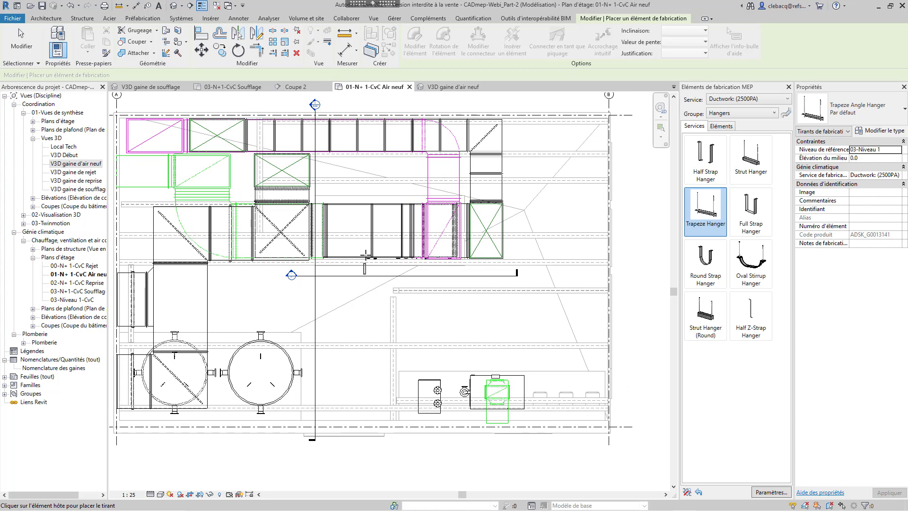
{"action": "key", "text": "Escape"}
{"action": "key", "text": "Escape"}
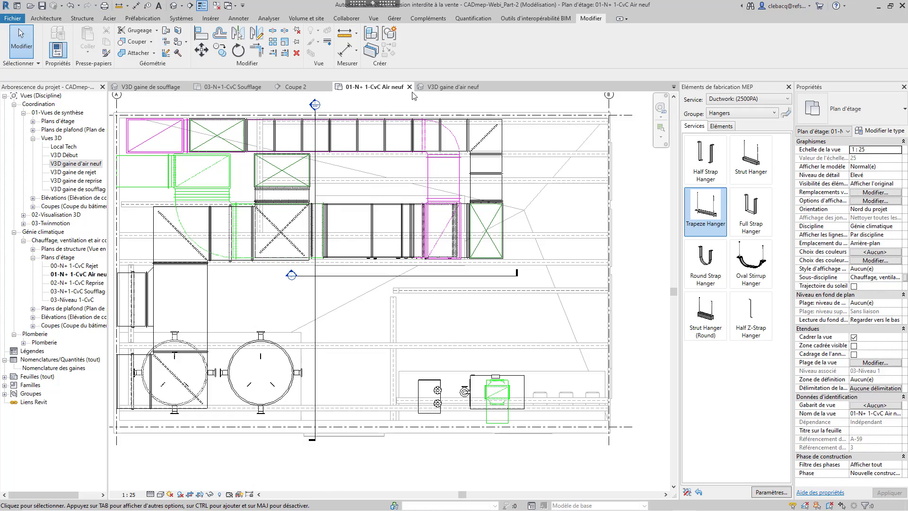
Return to the V3D gaine d'air neuf view and examine the converted fresh air duct in the plant room.
{"action": "left_click", "coordinate": [425, 88]}
{"action": "middle_click_drag", "start_coordinate": [265, 222], "coordinate": [324, 216], "text": "shift"}
{"action": "middle_click_drag", "start_coordinate": [316, 218], "coordinate": [285, 261], "text": "shift"}
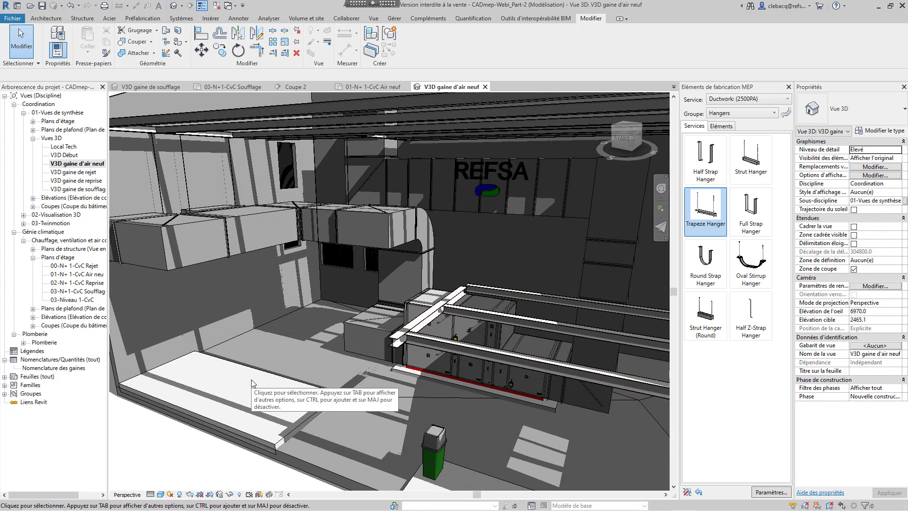
Examine the MEP fabrication entries among the model categories in the 3D view's visibility and graphics overrides.
{"action": "key", "text": "v"}
{"action": "key", "text": "v"}
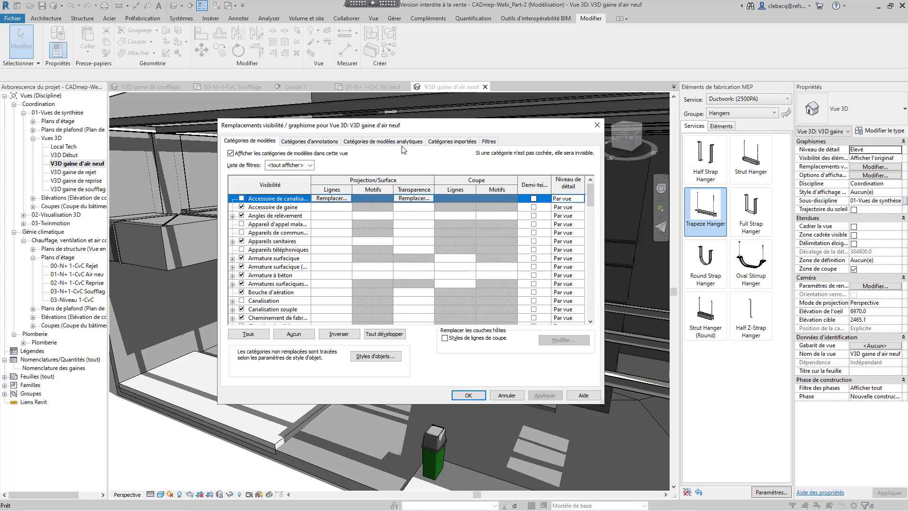
{"action": "left_click_drag", "start_coordinate": [314, 129], "coordinate": [242, 103]}
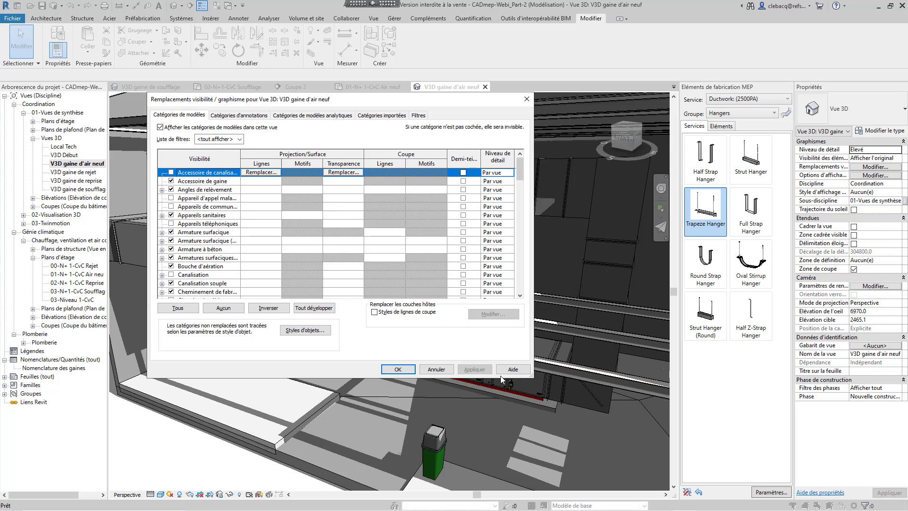
{"action": "left_click_drag", "start_coordinate": [533, 380], "coordinate": [681, 477]}
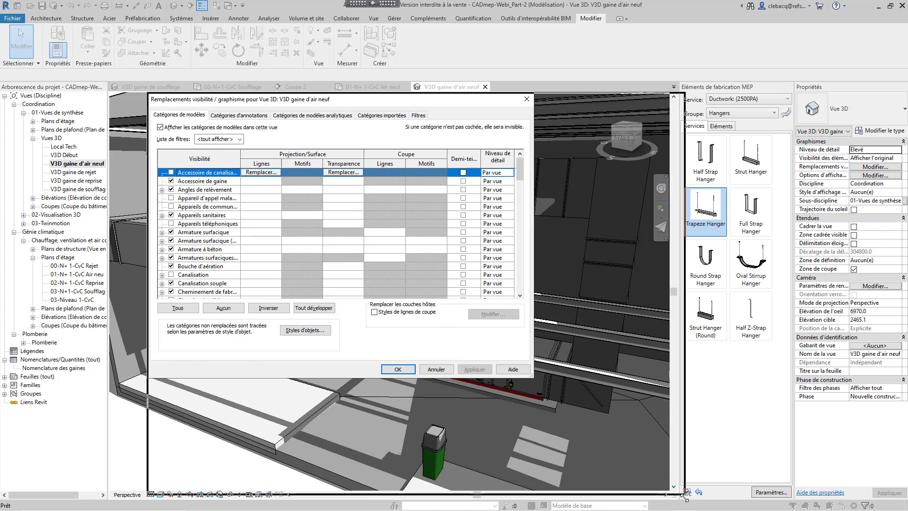
{"action": "scroll", "coordinate": [454, 264], "scroll_direction": "down", "scroll_amount": 2}
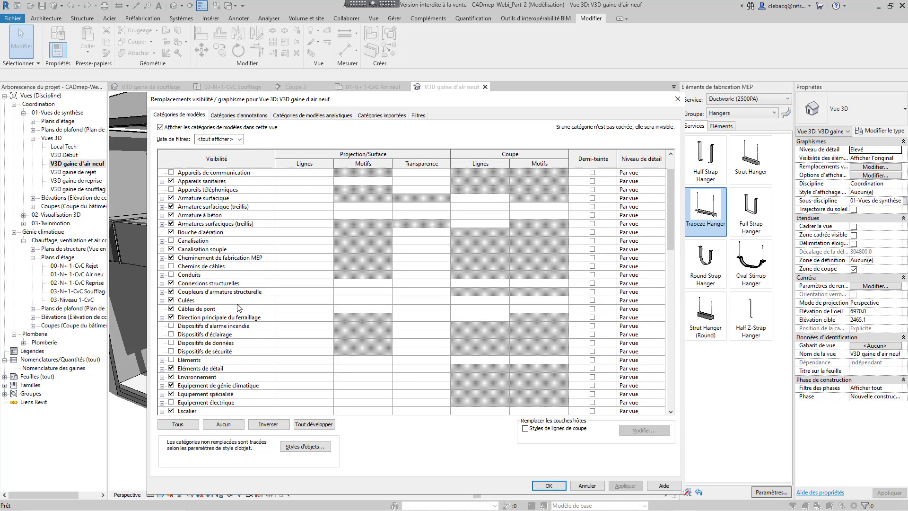
{"action": "left_click_drag", "start_coordinate": [670, 236], "coordinate": [668, 397]}
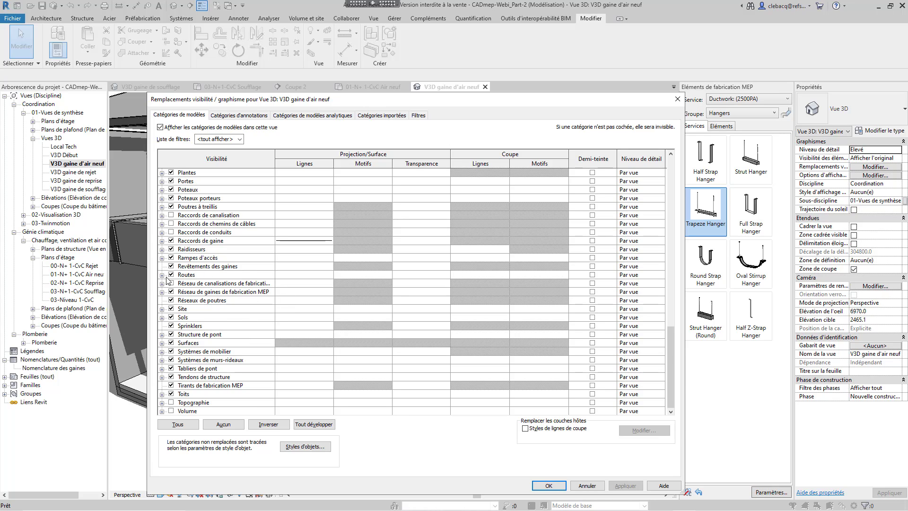
{"action": "left_click", "coordinate": [548, 486]}
Start a new schedule and examine the MEP fabrication ductwork and pipework categories available for it.
{"action": "left_click", "coordinate": [43, 360]}
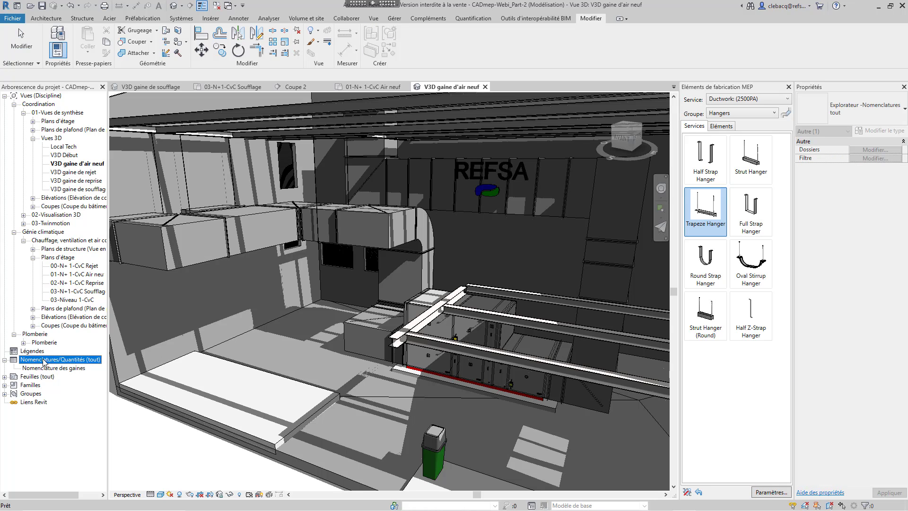
{"action": "right_click", "coordinate": [44, 361]}
{"action": "left_click", "coordinate": [56, 364]}
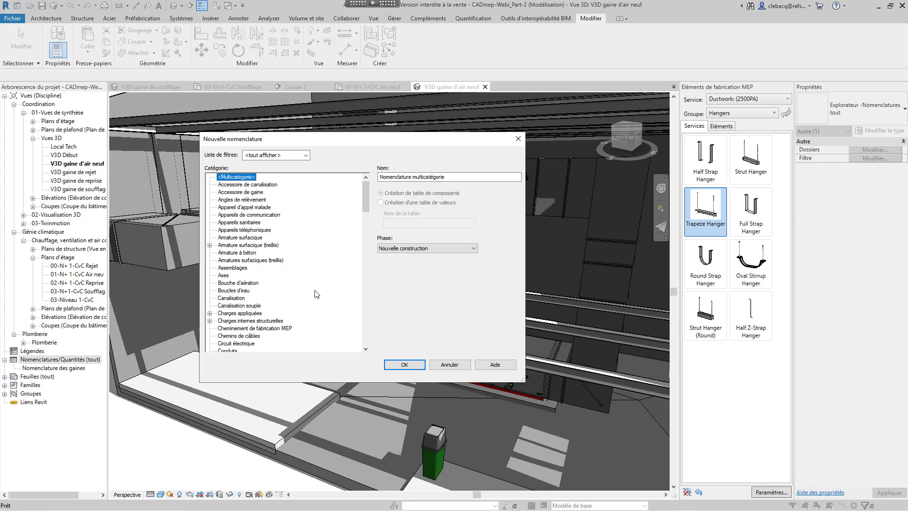
{"action": "scroll", "coordinate": [360, 296], "scroll_direction": "down", "scroll_amount": 15}
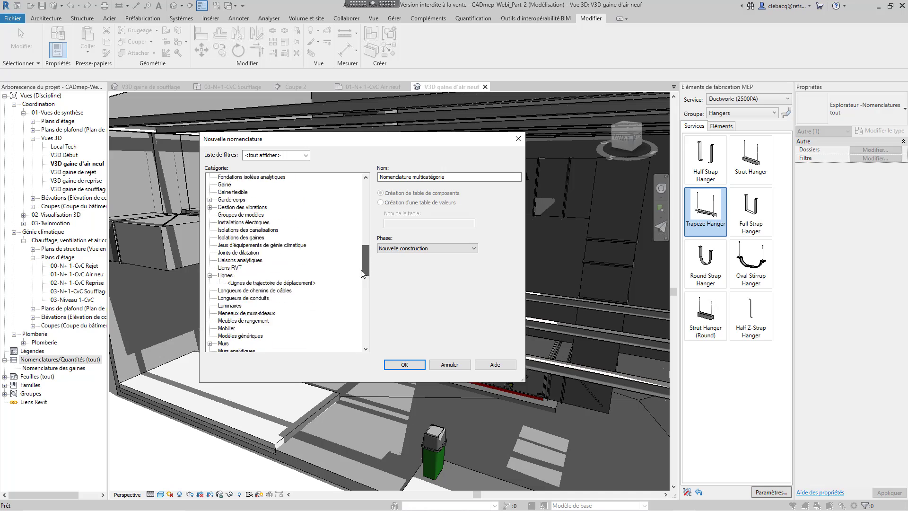
{"action": "scroll", "coordinate": [360, 296], "scroll_direction": "down", "scroll_amount": 10}
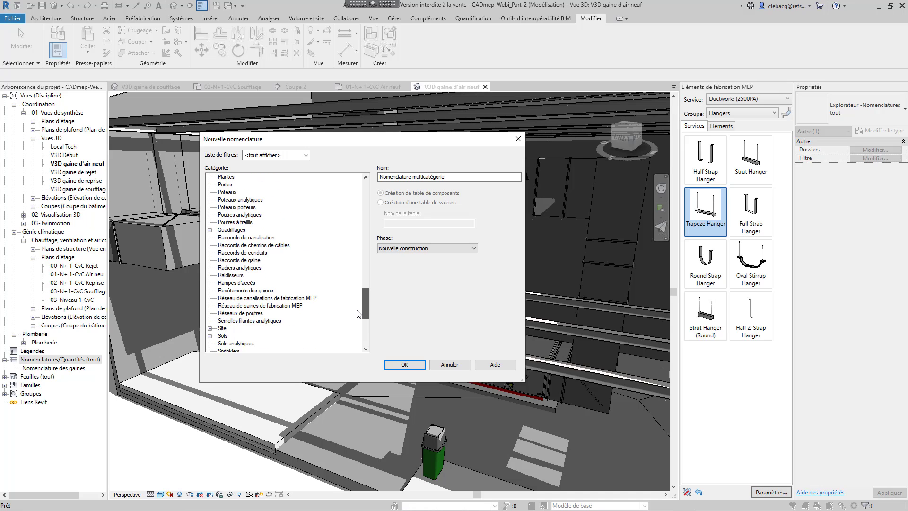
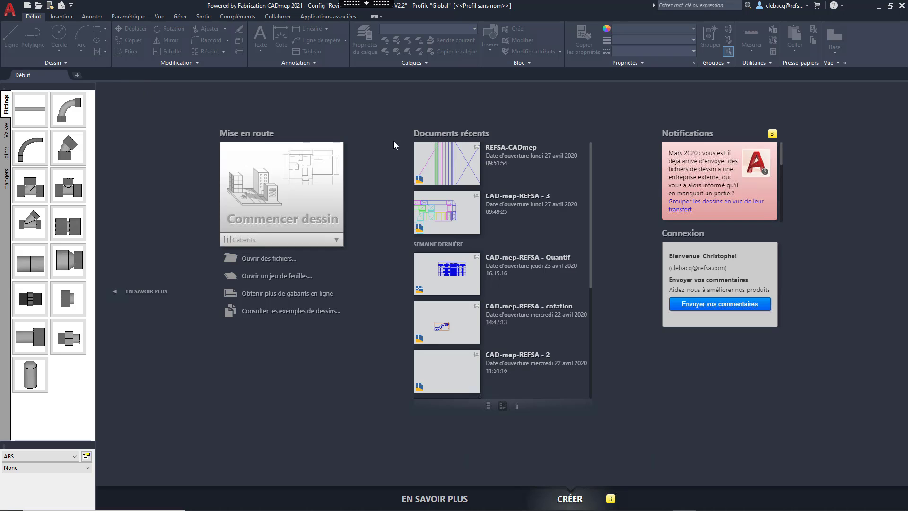
Switch to Fabrication CADmep, pin REFSA-CADmep in the recent documents and open the drawing to show the whole duct layout.
{"action": "left_click", "coordinate": [476, 147]}
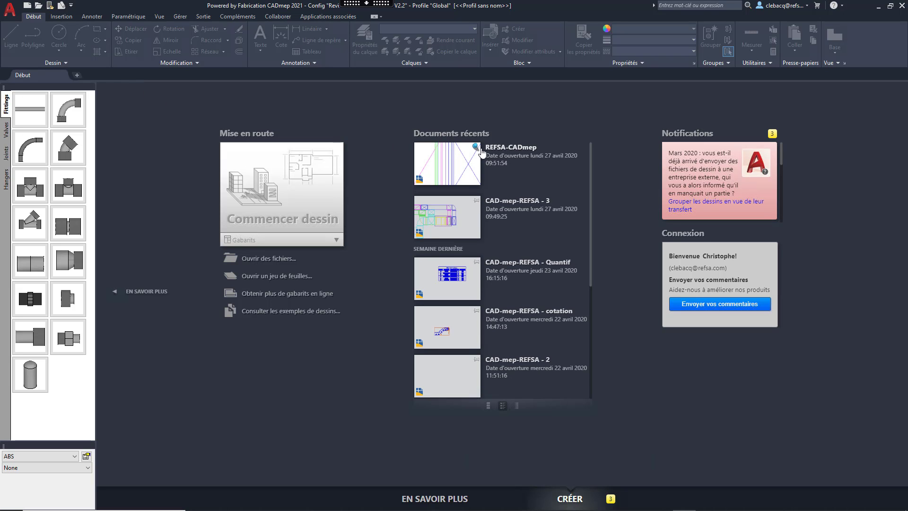
{"action": "left_click", "coordinate": [504, 150]}
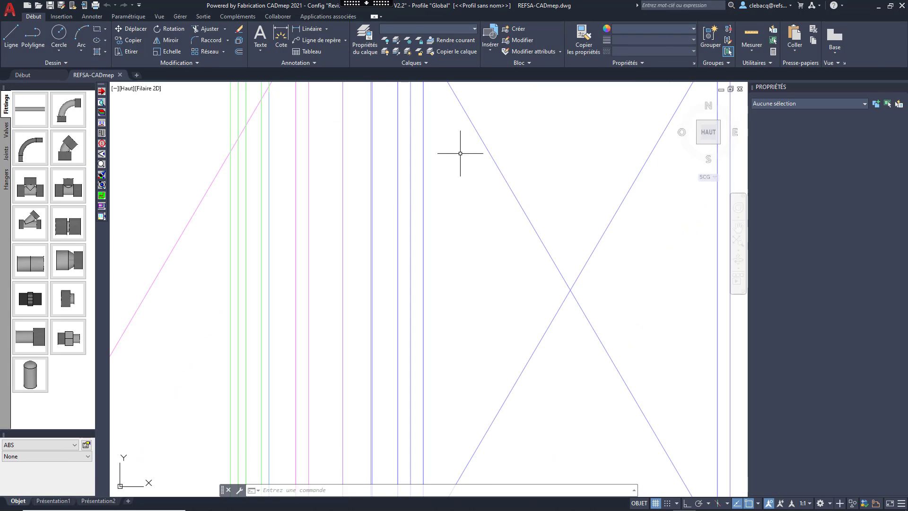
{"action": "mouse_move", "coordinate": [385, 229]}
{"action": "middle_mouse_down"}
{"action": "mouse_move", "coordinate": [390, 299]}
{"action": "mouse_move", "coordinate": [473, 319]}
{"action": "middle_mouse_up"}
{"action": "scroll", "coordinate": [386, 277], "scroll_direction": "down", "scroll_amount": 5}
{"action": "middle_click_drag", "start_coordinate": [385, 307], "coordinate": [386, 261]}
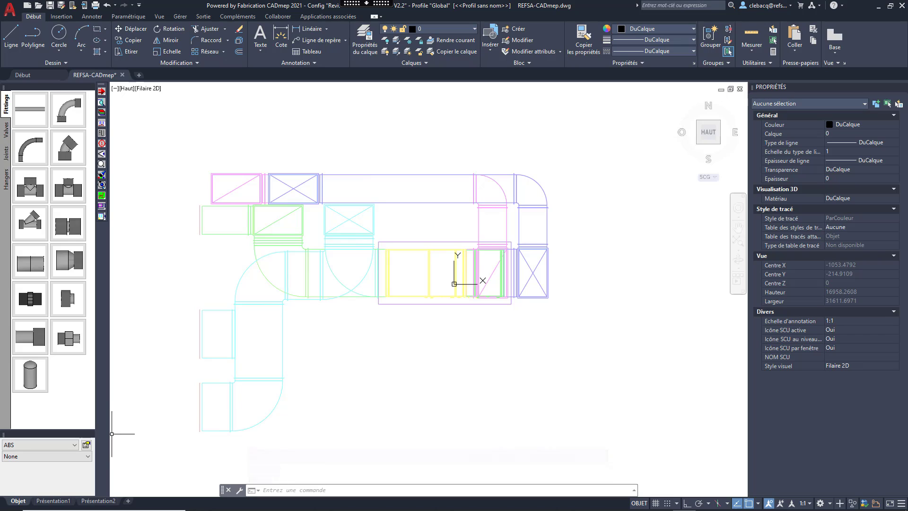
Set the active fabrication service to (2500PA) from the Ductwork group.
{"action": "left_click", "coordinate": [75, 445]}
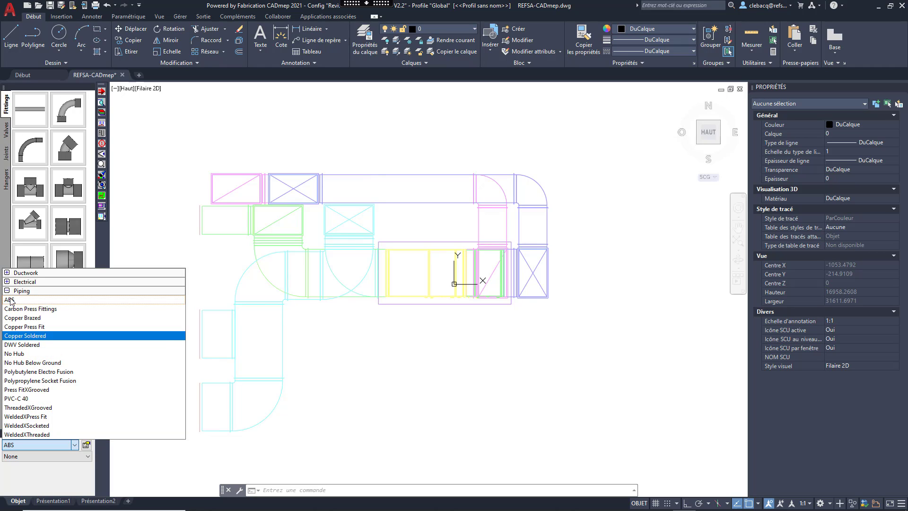
{"action": "left_click", "coordinate": [7, 274]}
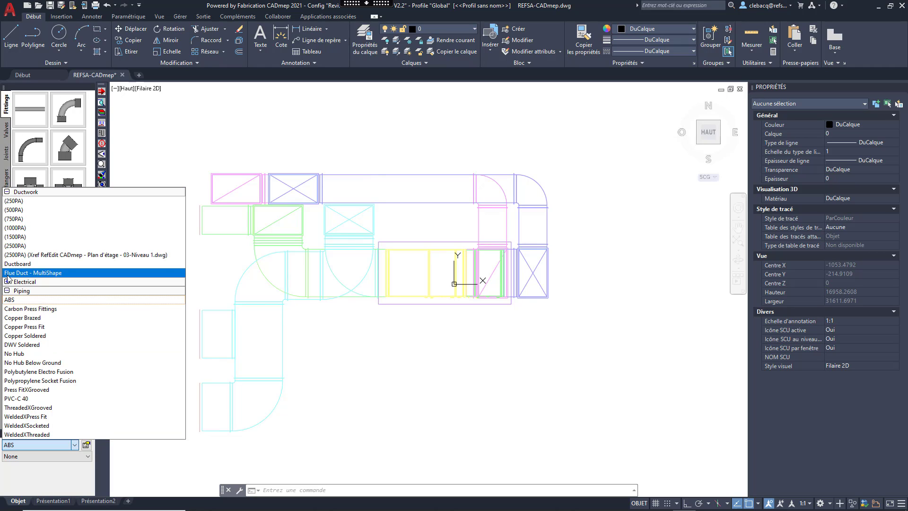
{"action": "left_click", "coordinate": [37, 246]}
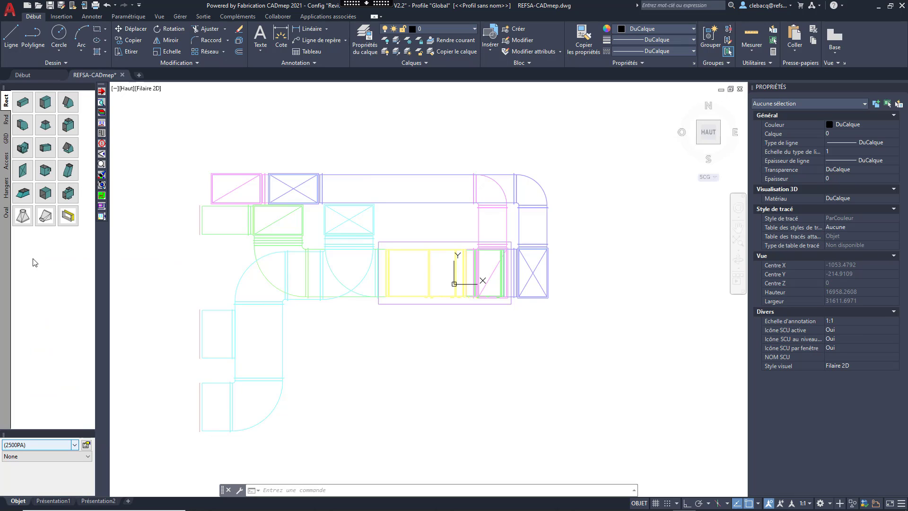
Set the active floor to 13) Niveau 0 and display the service parts with large buttons.
{"action": "left_click", "coordinate": [88, 456]}
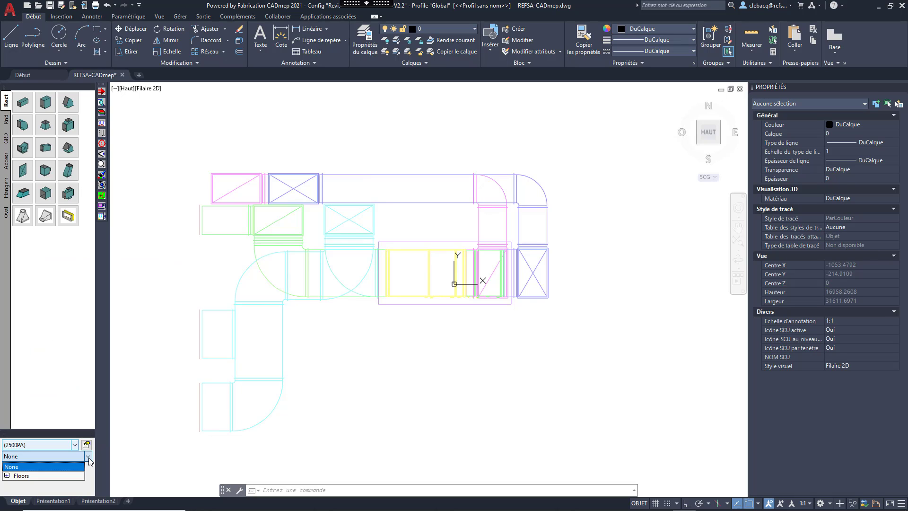
{"action": "left_click", "coordinate": [7, 476]}
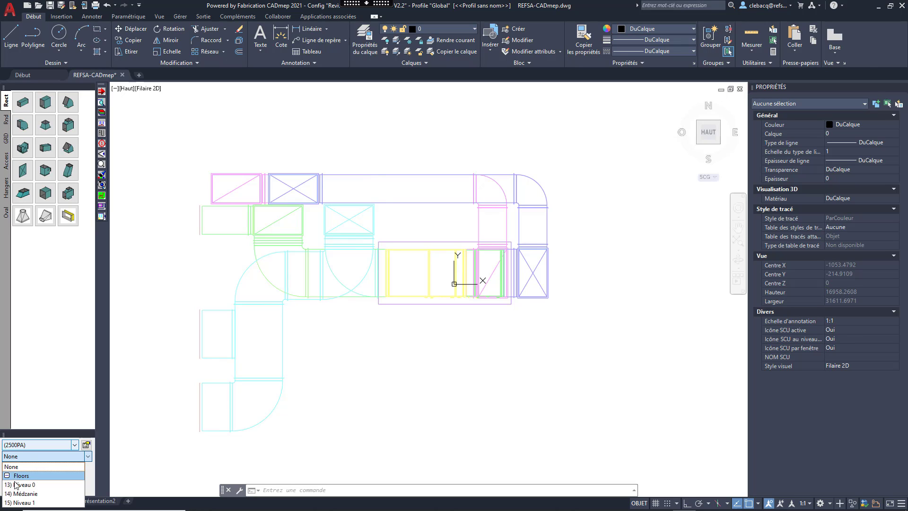
{"action": "left_click", "coordinate": [21, 485]}
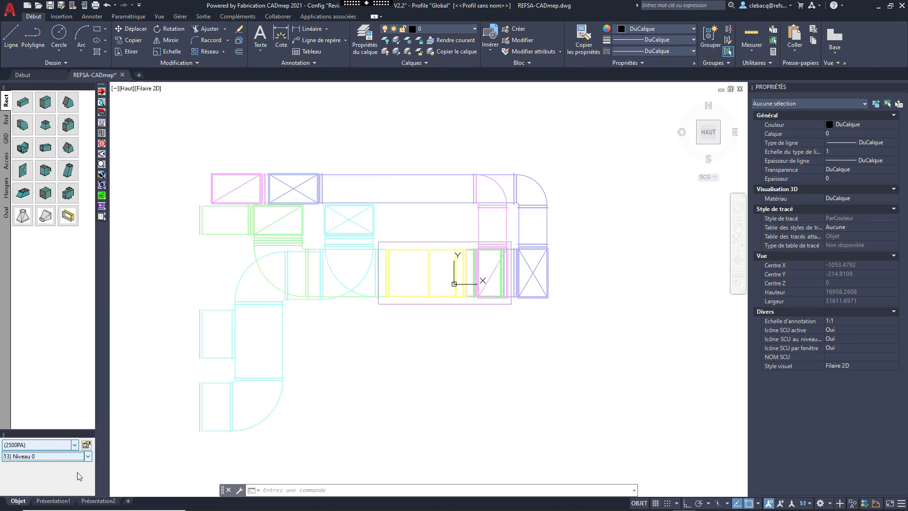
{"action": "right_click", "coordinate": [53, 356]}
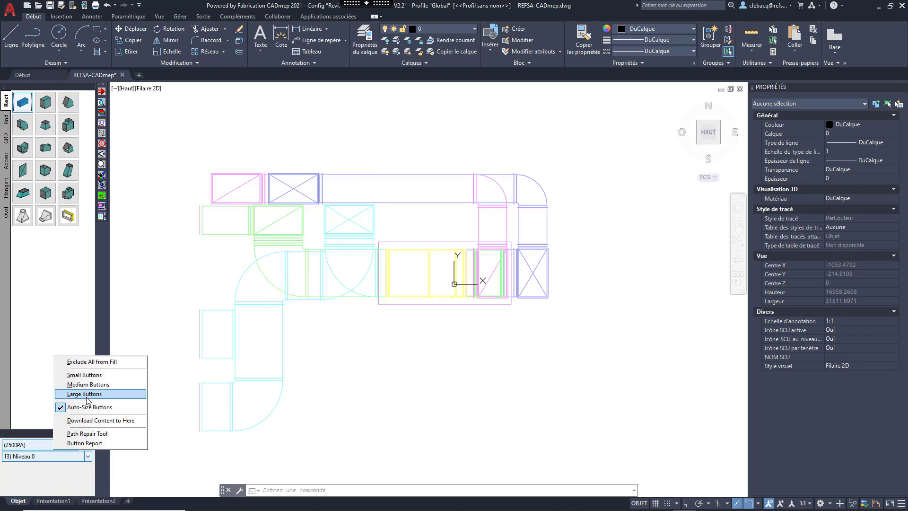
{"action": "left_click", "coordinate": [81, 399]}
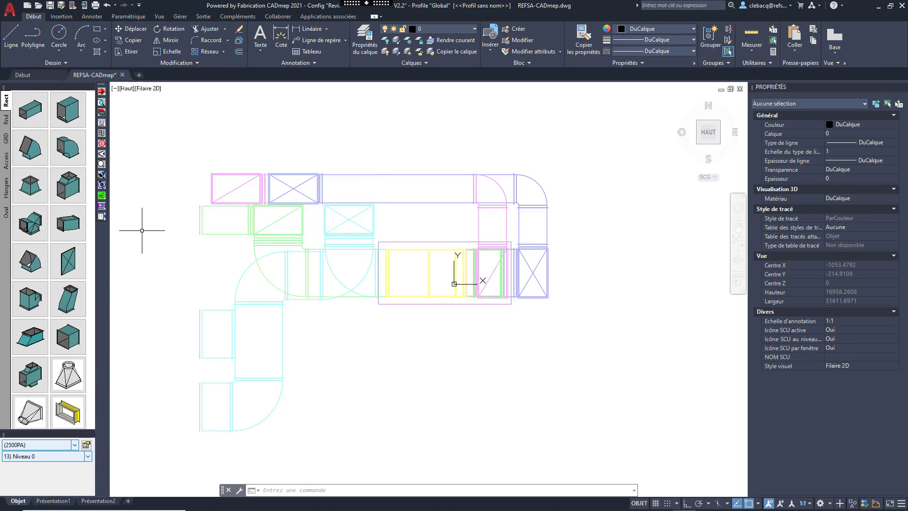
Start a rectangular 1950 x 1150 duct fill with FILLPOINT at the middle of the air handling unit's end edge, at elevation 800.
{"action": "left_click", "coordinate": [106, 135]}
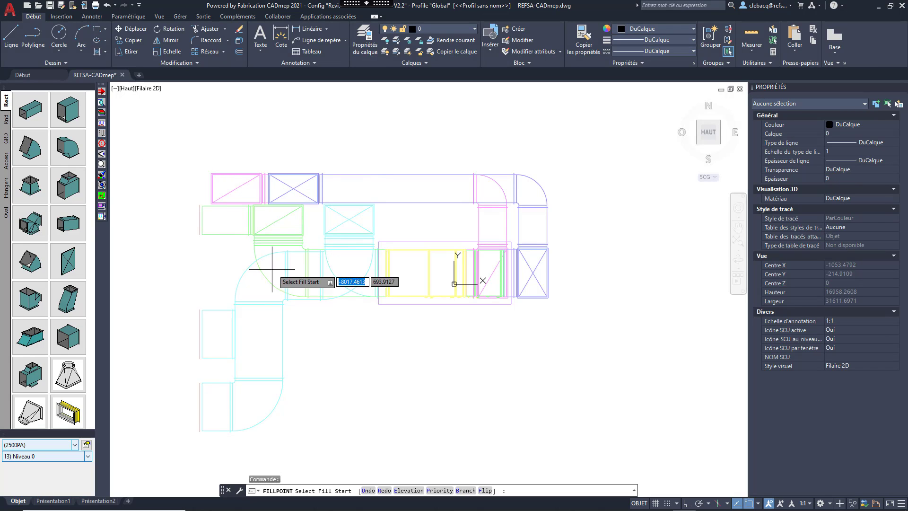
{"action": "middle_click_drag", "start_coordinate": [316, 280], "coordinate": [183, 268]}
{"action": "scroll", "coordinate": [345, 272], "scroll_direction": "up", "scroll_amount": 8}
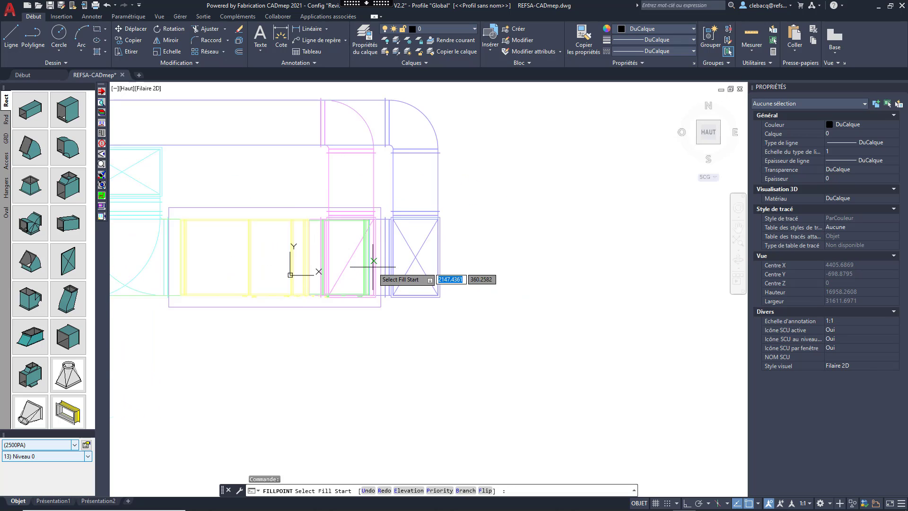
{"action": "middle_click_drag", "start_coordinate": [332, 276], "coordinate": [296, 323]}
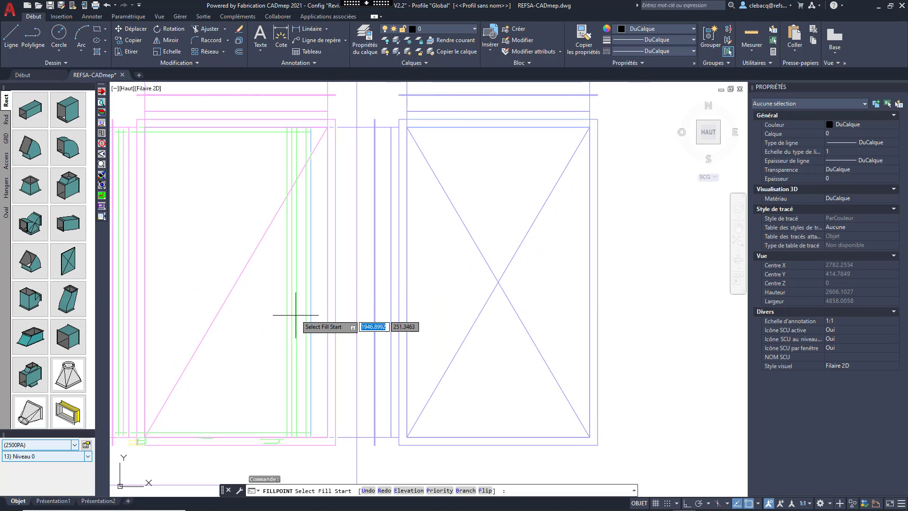
{"action": "left_click", "coordinate": [310, 276]}
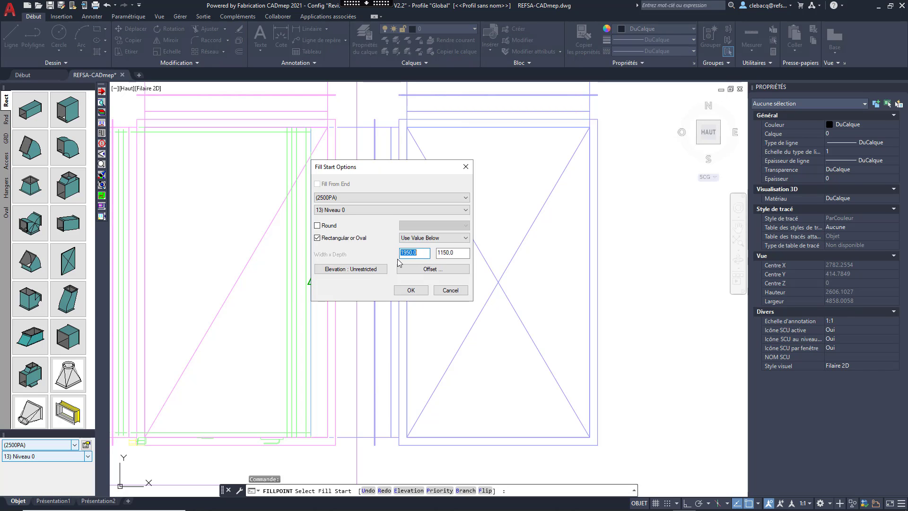
{"action": "left_click", "coordinate": [369, 271]}
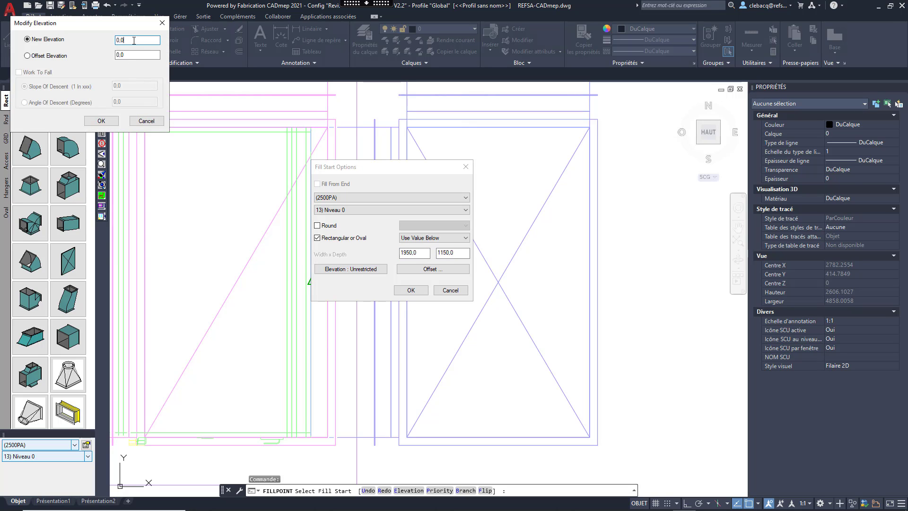
{"action": "type", "text": "800"}
{"action": "left_click", "coordinate": [112, 122]}
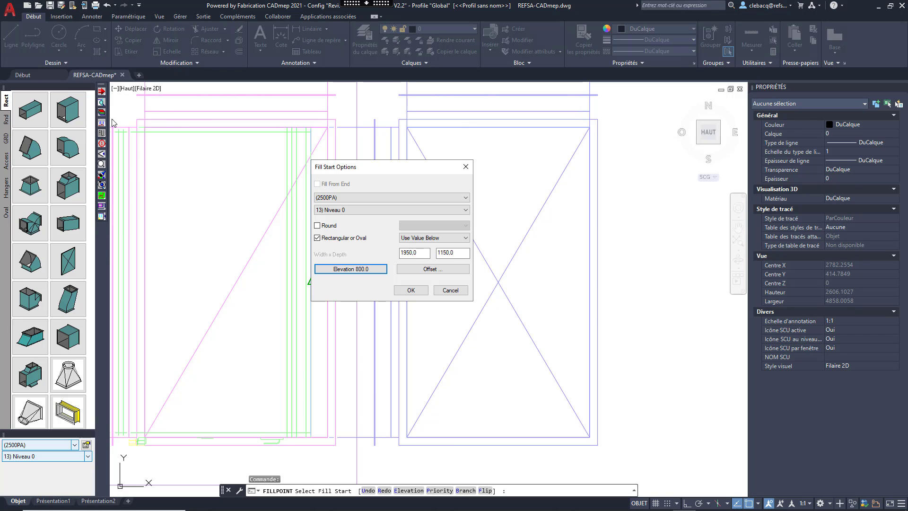
{"action": "left_click", "coordinate": [412, 290]}
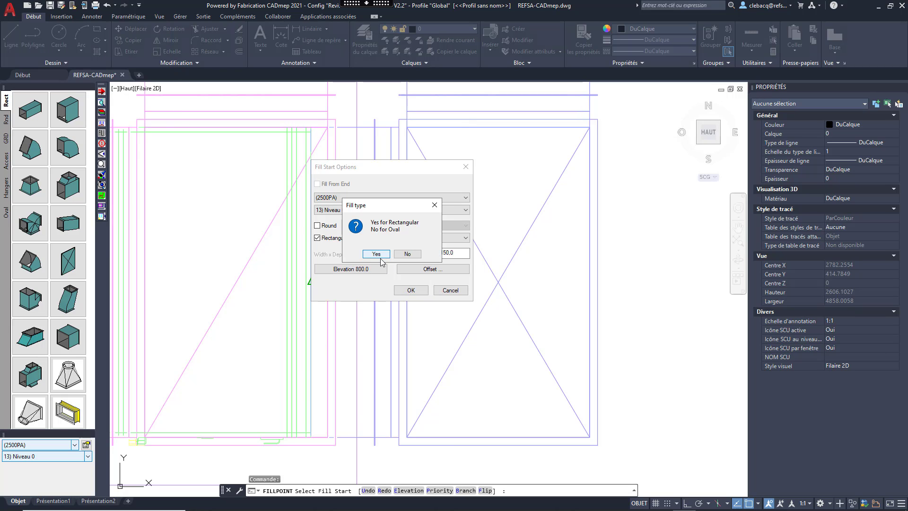
{"action": "left_click", "coordinate": [377, 254]}
{"action": "left_click", "coordinate": [310, 282]}
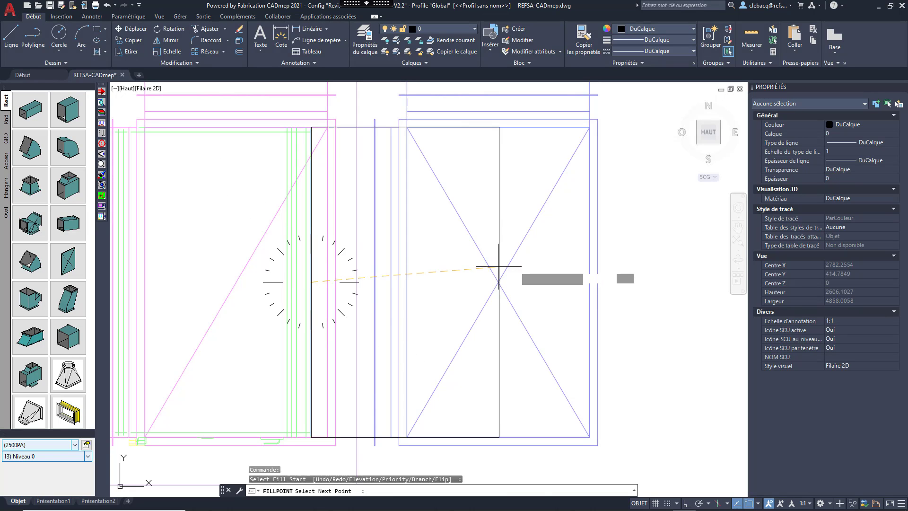
Extend the fill to the centre of the blue crossed riser and set its new elevation to 5800.
{"action": "scroll", "coordinate": [499, 282], "scroll_direction": "down", "scroll_amount": 6}
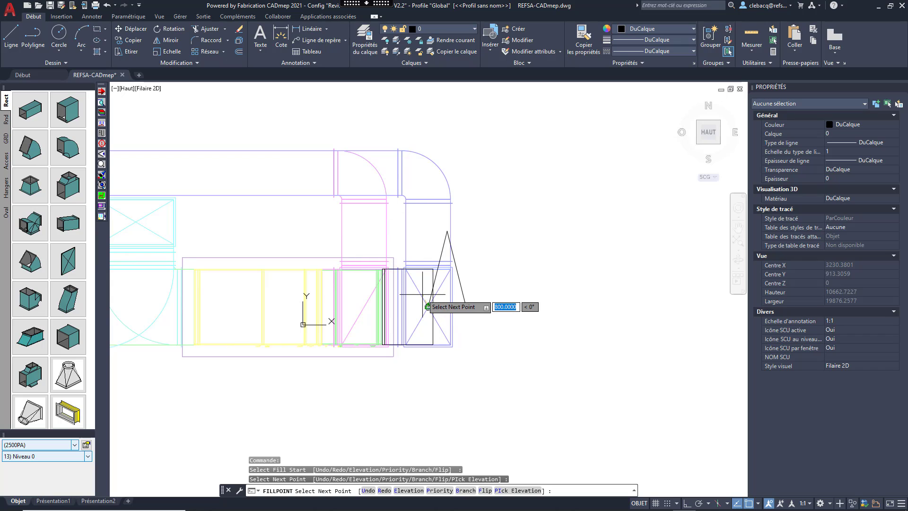
{"action": "type", "text": "e"}
{"action": "key", "text": "Return"}
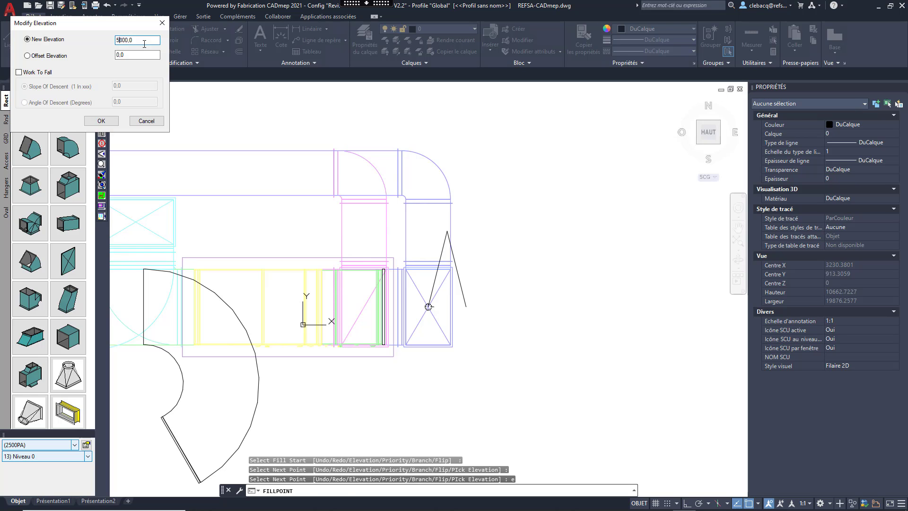
{"action": "key", "text": "Return"}
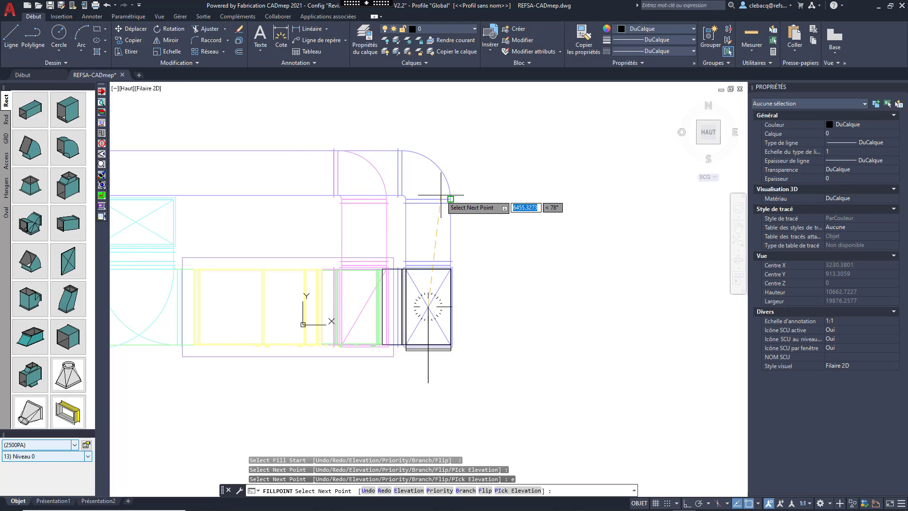
Extend the fill at 90° from the riser along the blue duct, up to the start of its elbow.
{"action": "scroll", "coordinate": [441, 194], "scroll_direction": "up", "scroll_amount": 10}
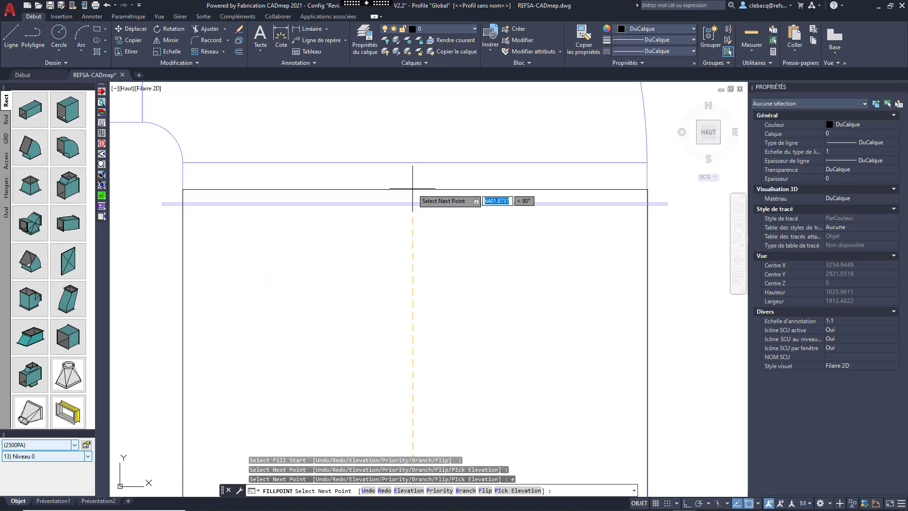
{"action": "scroll", "coordinate": [413, 188], "scroll_direction": "down", "scroll_amount": 4}
{"action": "left_click", "coordinate": [413, 195]}
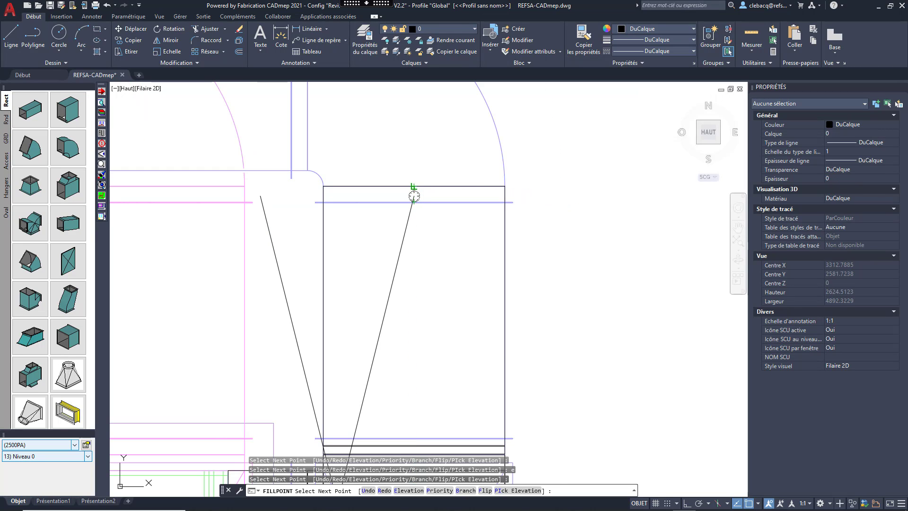
Finish the duct fill and return to the plan view from above with north up.
{"action": "key", "text": "Return"}
{"action": "middle_click_drag", "start_coordinate": [430, 215], "coordinate": [406, 199]}
{"action": "scroll", "coordinate": [384, 212], "scroll_direction": "down", "scroll_amount": 2}
{"action": "mouse_move", "coordinate": [372, 244]}
{"action": "middle_mouse_down"}
{"action": "mouse_move", "coordinate": [374, 227]}
{"action": "mouse_move", "coordinate": [344, 229]}
{"action": "mouse_move", "coordinate": [397, 245]}
{"action": "mouse_move", "coordinate": [405, 237]}
{"action": "mouse_move", "coordinate": [373, 223]}
{"action": "mouse_move", "coordinate": [371, 234]}
{"action": "middle_mouse_up"}
{"action": "scroll", "coordinate": [397, 245], "scroll_direction": "down", "scroll_amount": 2}
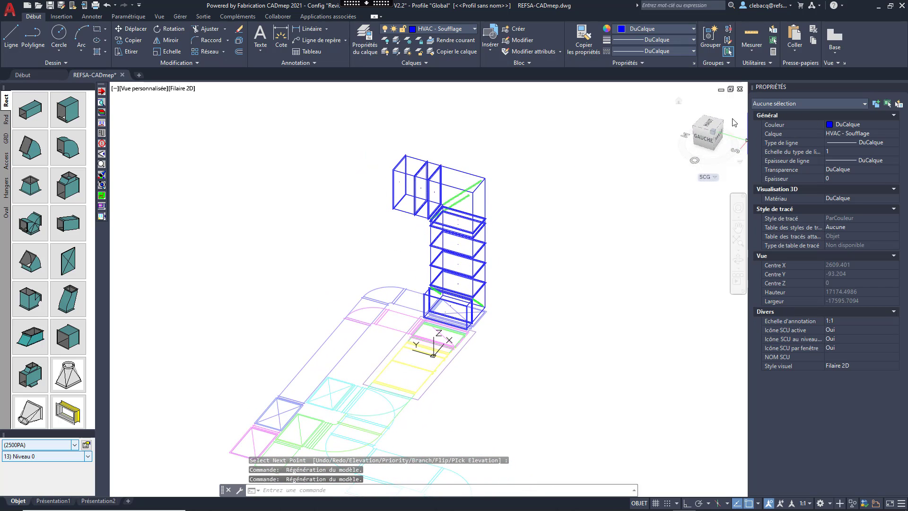
{"action": "left_click", "coordinate": [708, 124]}
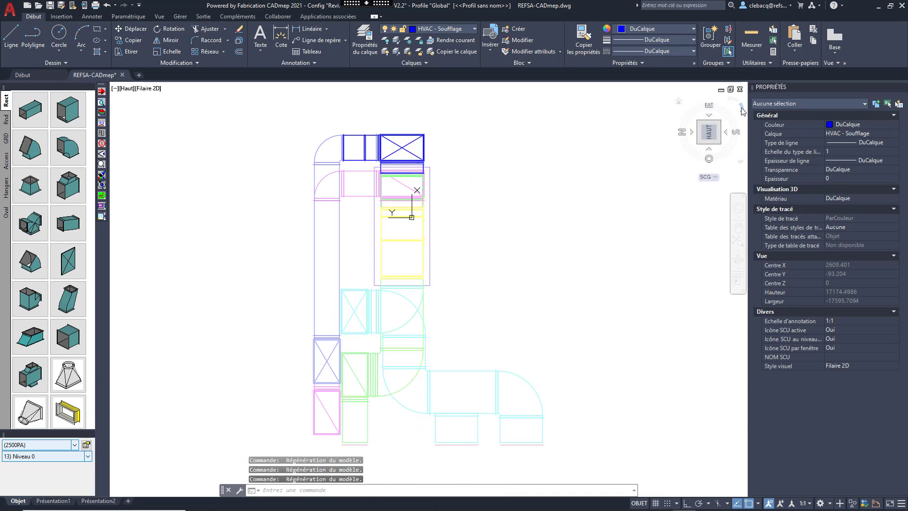
{"action": "left_click", "coordinate": [738, 118]}
{"action": "mouse_move", "coordinate": [580, 196]}
{"action": "middle_mouse_down"}
{"action": "mouse_move", "coordinate": [489, 224]}
{"action": "mouse_move", "coordinate": [544, 232]}
{"action": "mouse_move", "coordinate": [543, 220]}
{"action": "middle_mouse_up"}
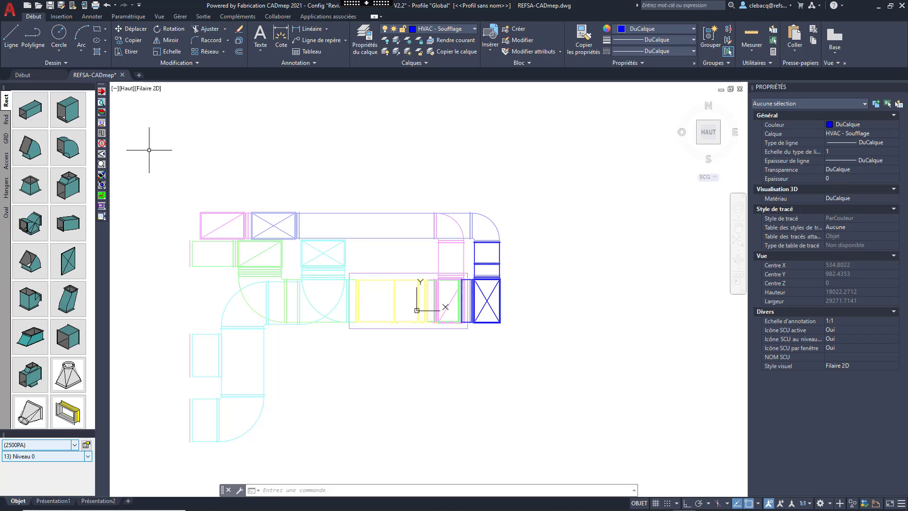
Examine the Square Bend's dimensions, options and item properties without placing the part.
{"action": "left_click", "coordinate": [78, 112]}
{"action": "left_click_drag", "start_coordinate": [329, 129], "coordinate": [378, 136]}
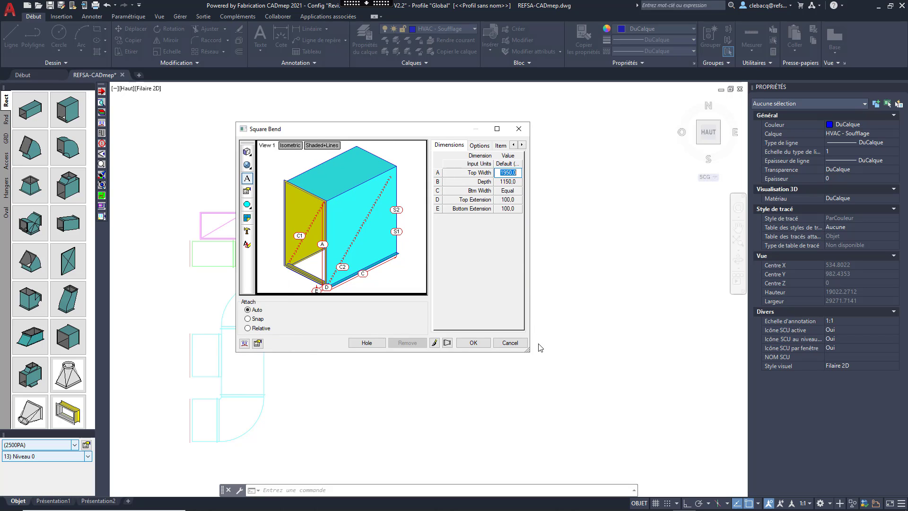
{"action": "left_click_drag", "start_coordinate": [530, 353], "coordinate": [562, 359]}
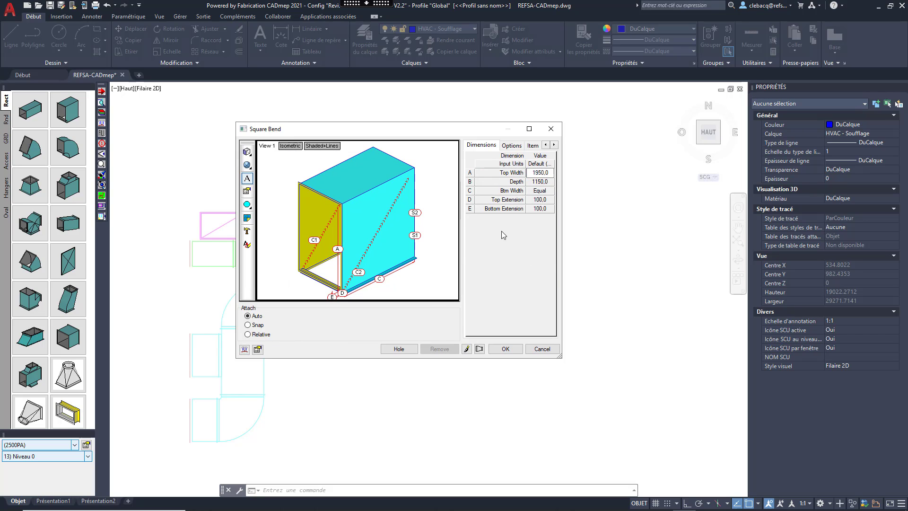
{"action": "left_click_drag", "start_coordinate": [462, 240], "coordinate": [435, 240]}
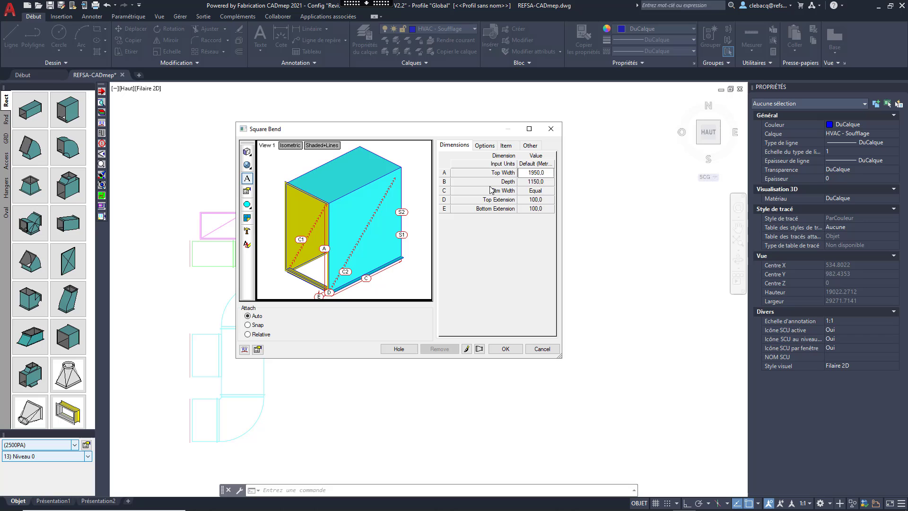
{"action": "left_click", "coordinate": [485, 146]}
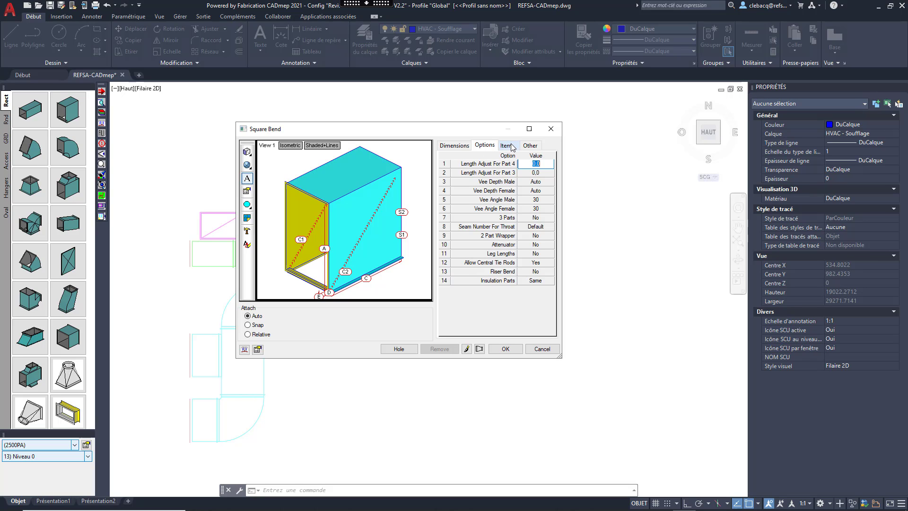
{"action": "left_click", "coordinate": [510, 147]}
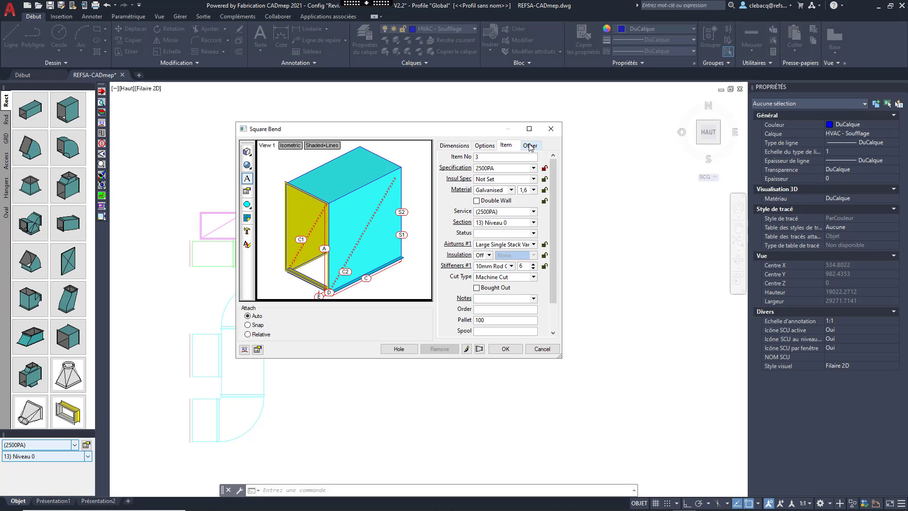
{"action": "left_click", "coordinate": [458, 147]}
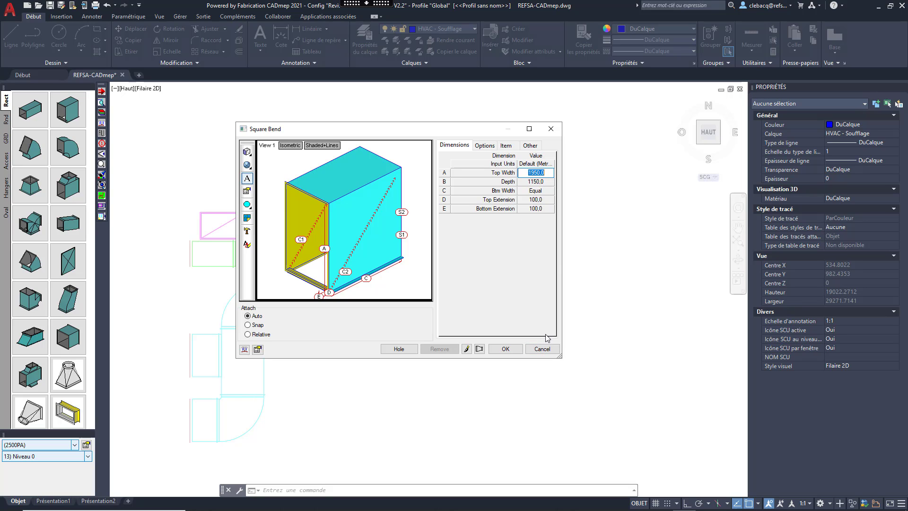
{"action": "left_click", "coordinate": [543, 349]}
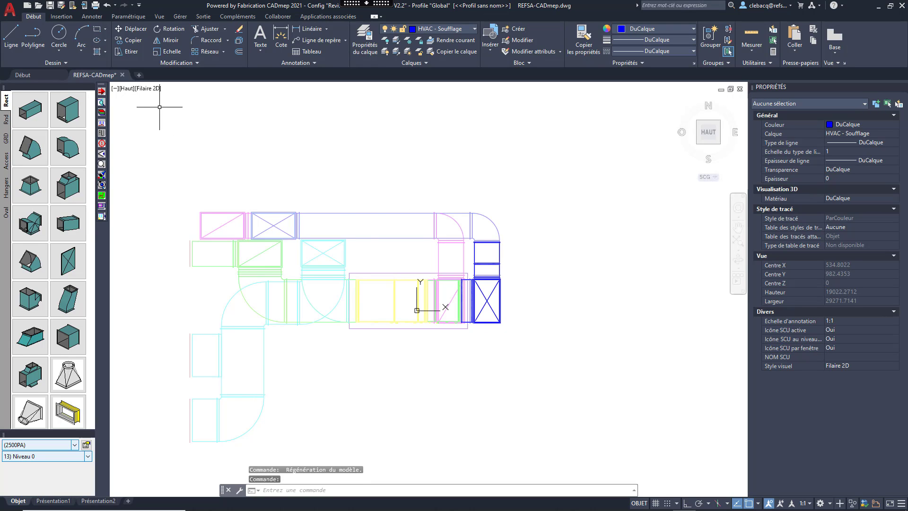
Attach a Square Bend to the open end of the high-level duct, turned west along the blue reference duct.
{"action": "left_click", "coordinate": [102, 92]}
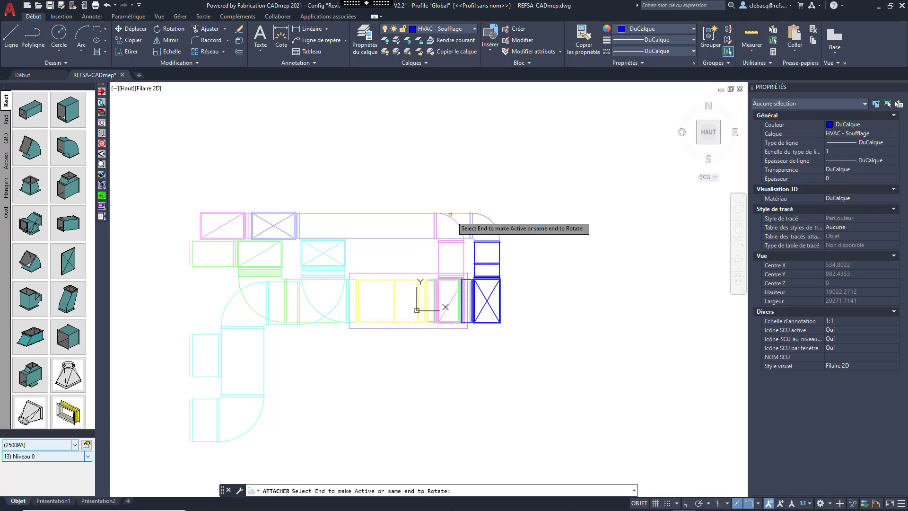
{"action": "left_click", "coordinate": [487, 244]}
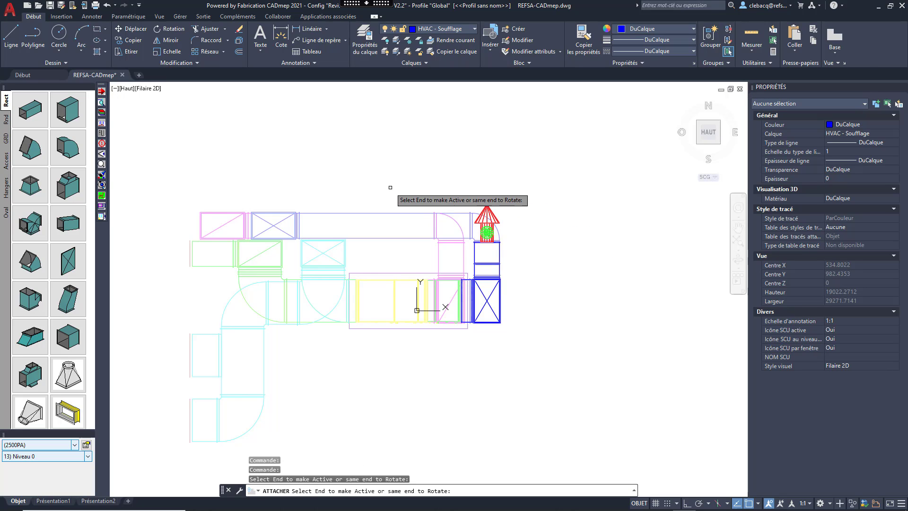
{"action": "mouse_move", "coordinate": [491, 233]}
{"action": "middle_mouse_down"}
{"action": "mouse_move", "coordinate": [466, 234]}
{"action": "mouse_move", "coordinate": [460, 245]}
{"action": "middle_mouse_up"}
{"action": "scroll", "coordinate": [466, 233], "scroll_direction": "up", "scroll_amount": 3}
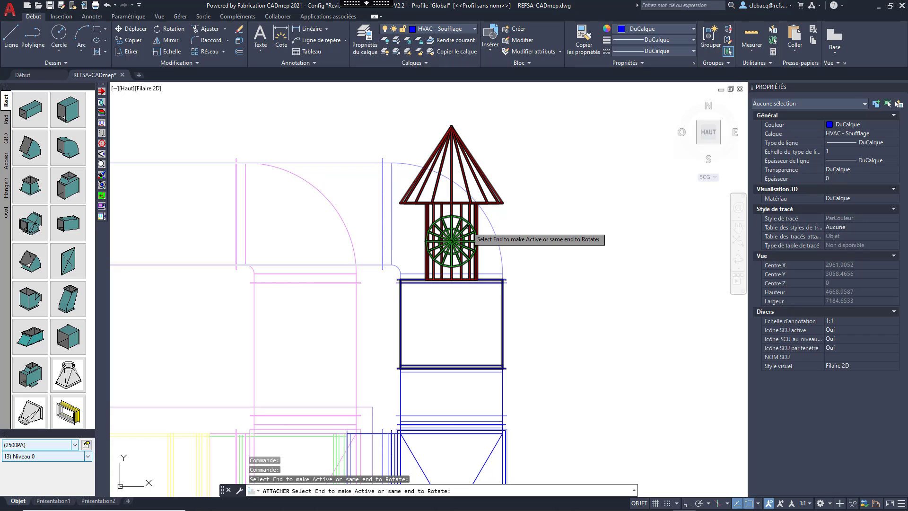
{"action": "left_click", "coordinate": [467, 226]}
{"action": "left_click", "coordinate": [461, 229]}
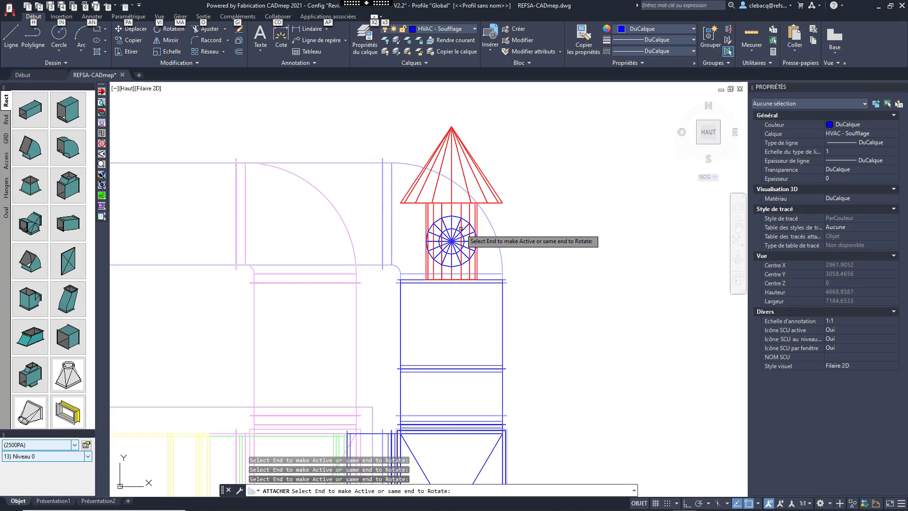
{"action": "left_click", "coordinate": [461, 228]}
{"action": "left_click", "coordinate": [460, 228]}
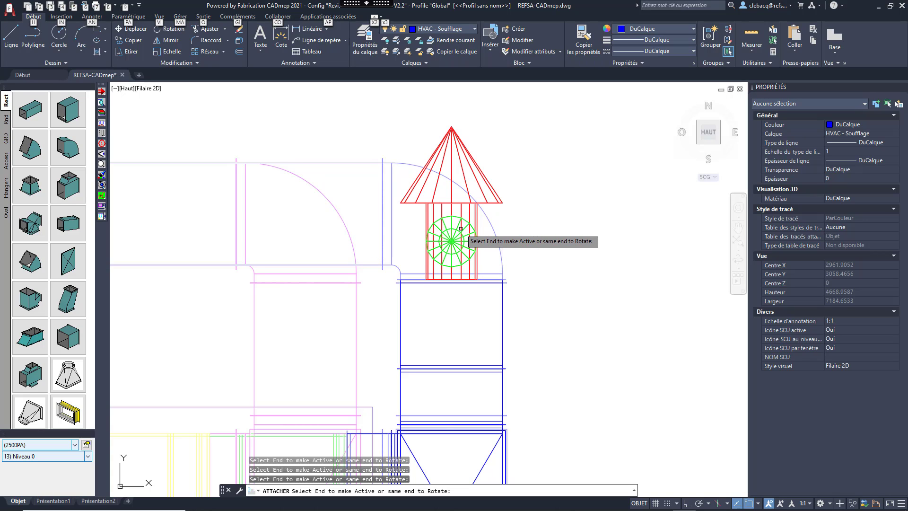
{"action": "left_click", "coordinate": [461, 228]}
{"action": "middle_click_drag", "start_coordinate": [381, 227], "coordinate": [416, 225]}
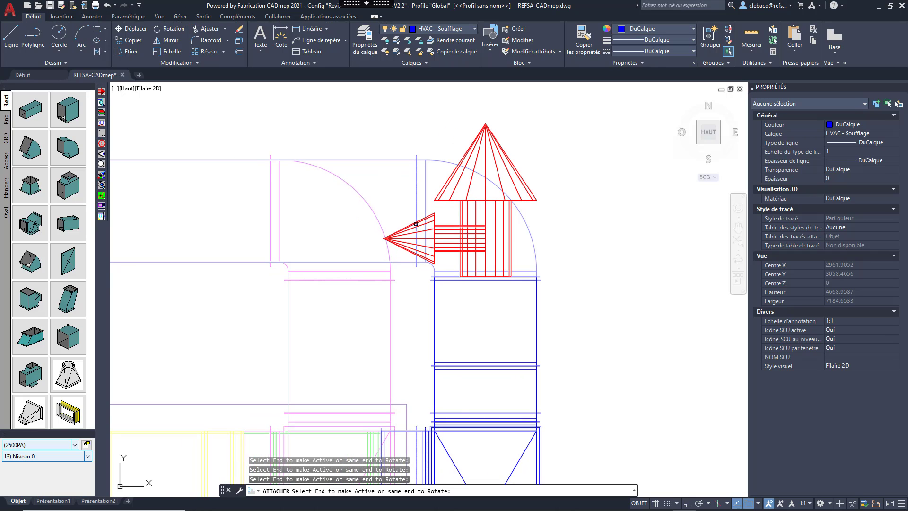
{"action": "left_click", "coordinate": [70, 109]}
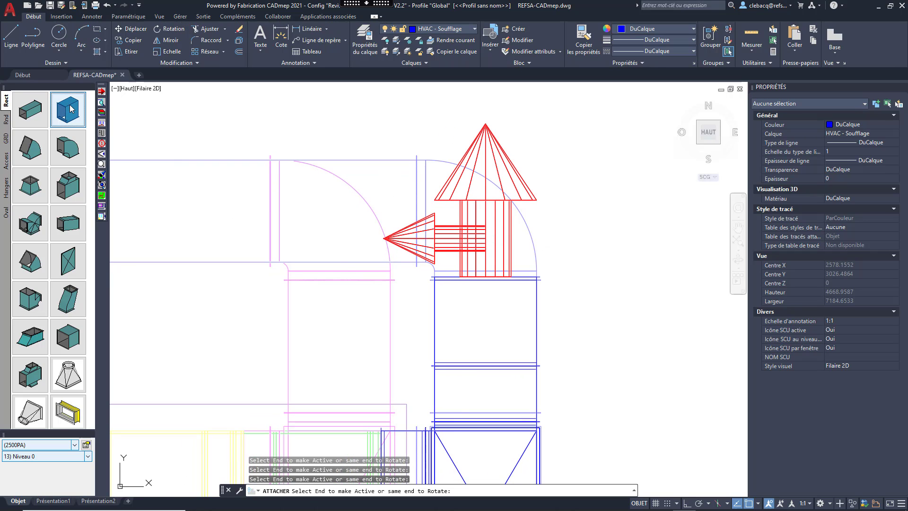
{"action": "mouse_move", "coordinate": [287, 205]}
{"action": "middle_mouse_down"}
{"action": "mouse_move", "coordinate": [324, 200]}
{"action": "mouse_move", "coordinate": [328, 186]}
{"action": "middle_mouse_up"}
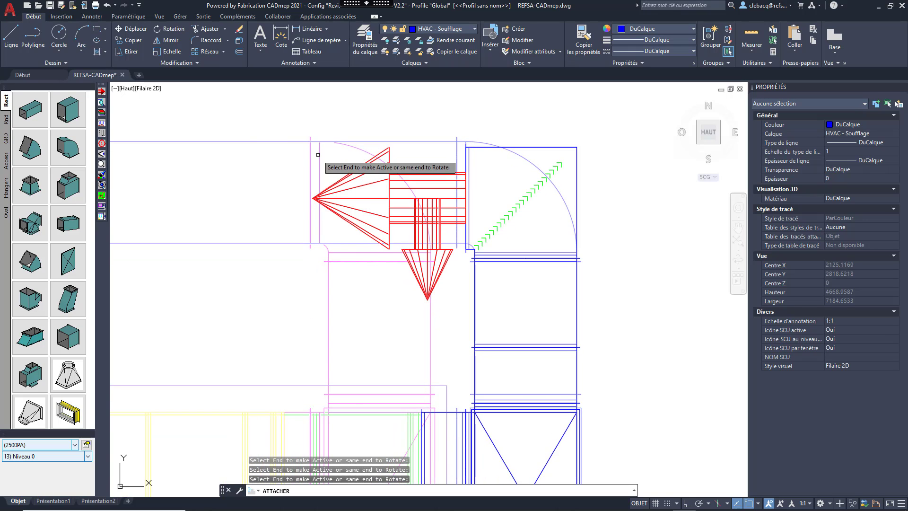
Add eight straight rectangular ducts after the bend, along the blue reference duct up to the crossed blue riser.
{"action": "left_click", "coordinate": [30, 109]}
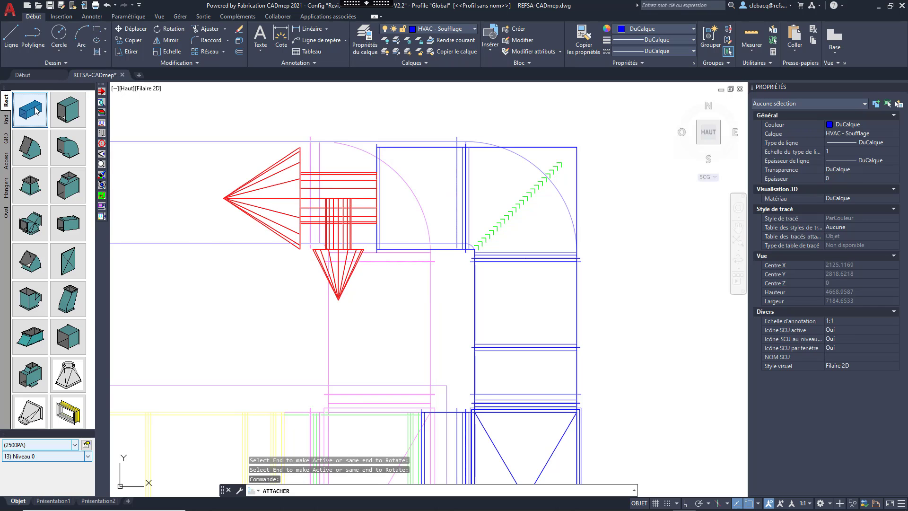
{"action": "left_click", "coordinate": [31, 108]}
{"action": "left_click", "coordinate": [30, 109]}
{"action": "left_click", "coordinate": [31, 109]}
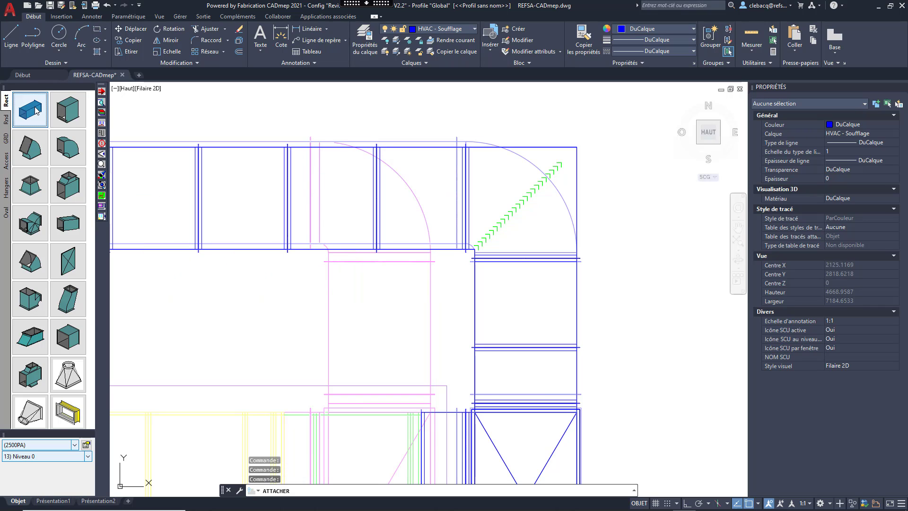
{"action": "scroll", "coordinate": [339, 209], "scroll_direction": "down", "scroll_amount": 4}
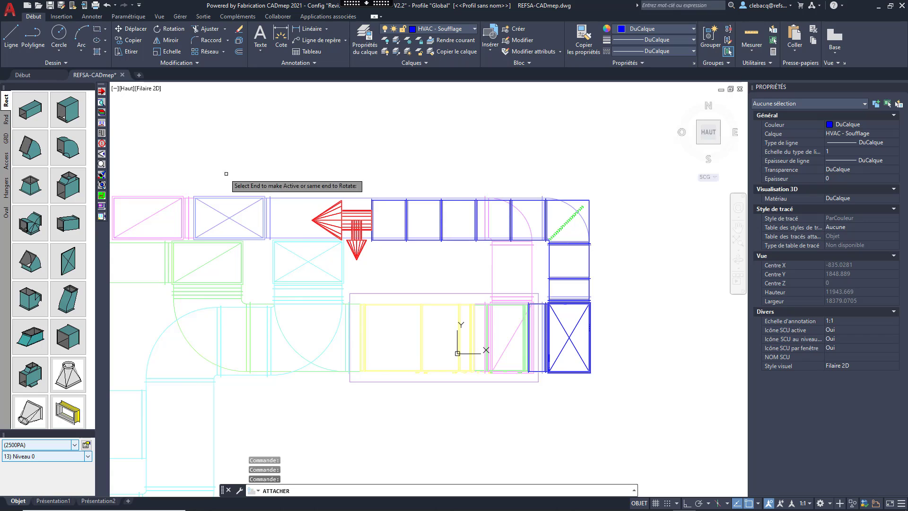
{"action": "left_click", "coordinate": [39, 109]}
{"action": "left_click", "coordinate": [39, 109]}
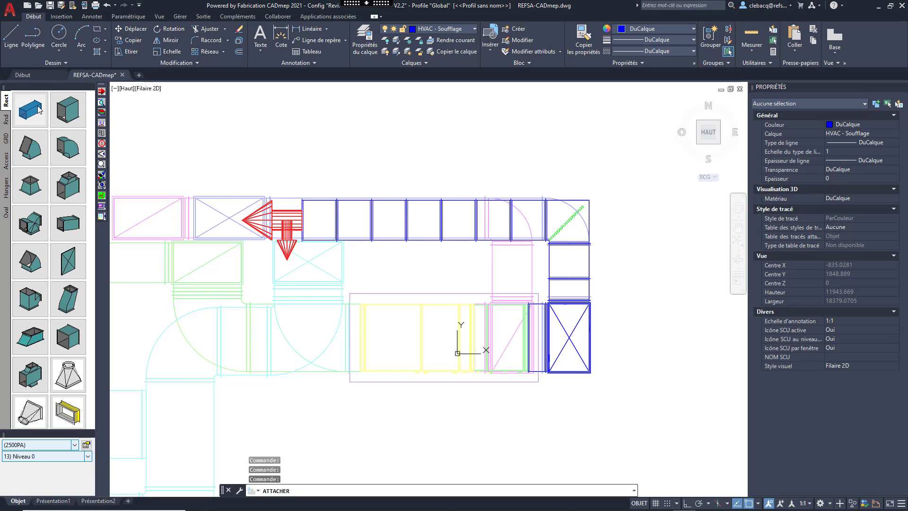
{"action": "left_click", "coordinate": [39, 108]}
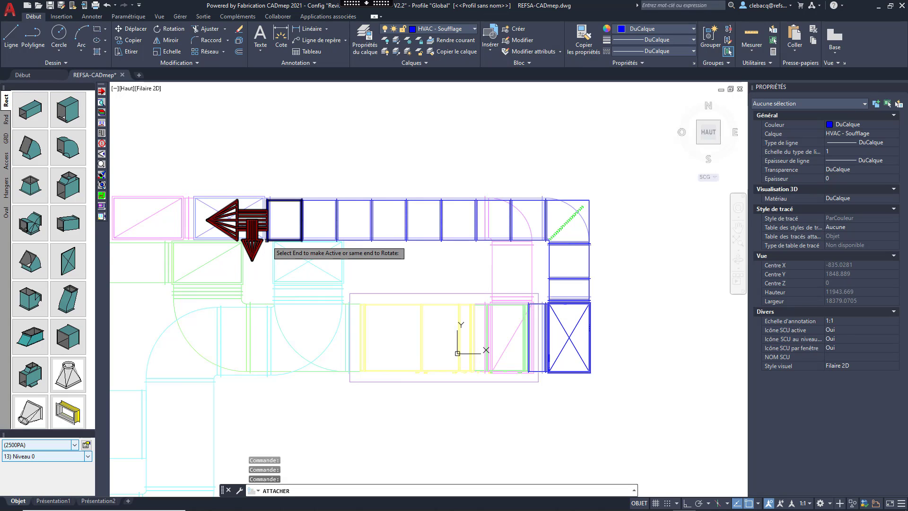
Turn the attachment direction upward, add a Square Bend at the crossed blue riser and extend it with two straight ducts.
{"action": "left_click", "coordinate": [253, 225]}
{"action": "key", "text": "alt"}
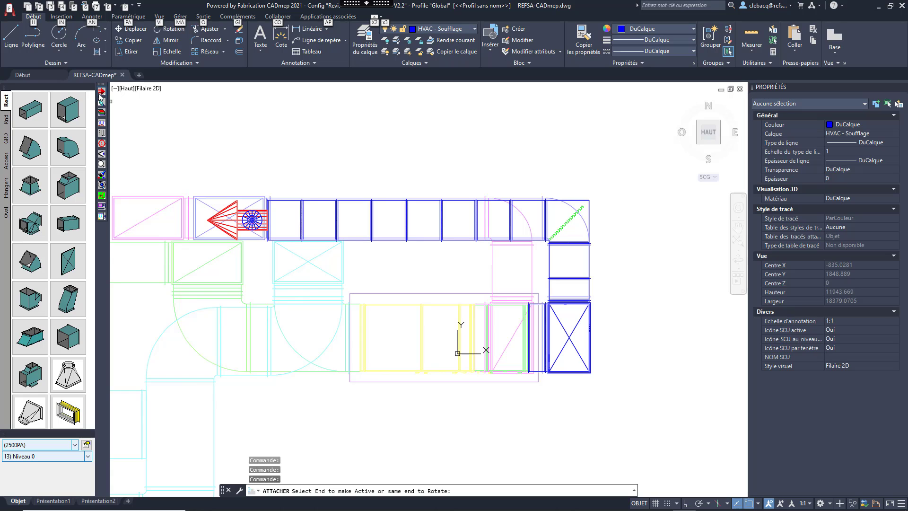
{"action": "left_click", "coordinate": [62, 108]}
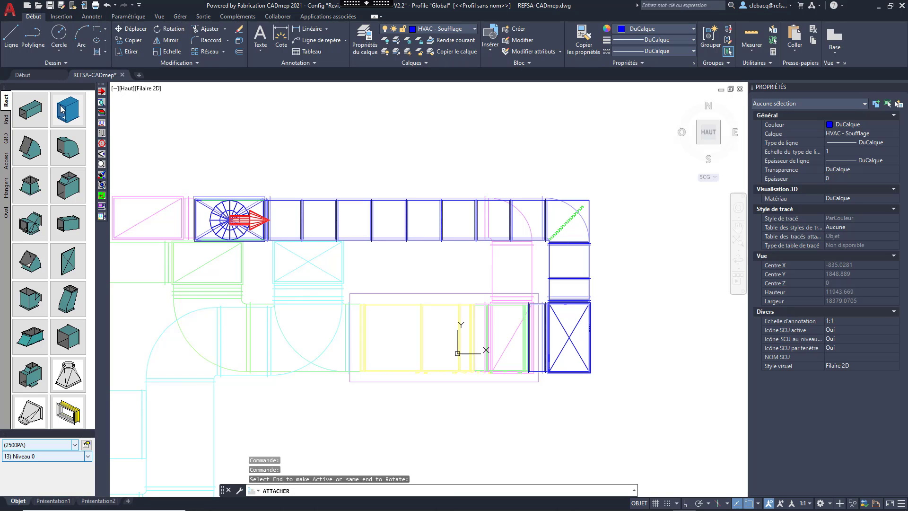
{"action": "left_click", "coordinate": [38, 110]}
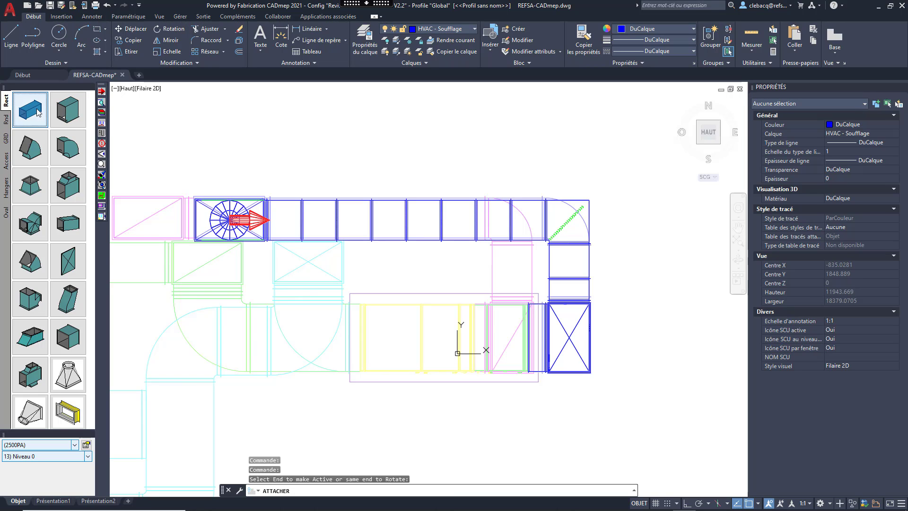
{"action": "left_click", "coordinate": [38, 110]}
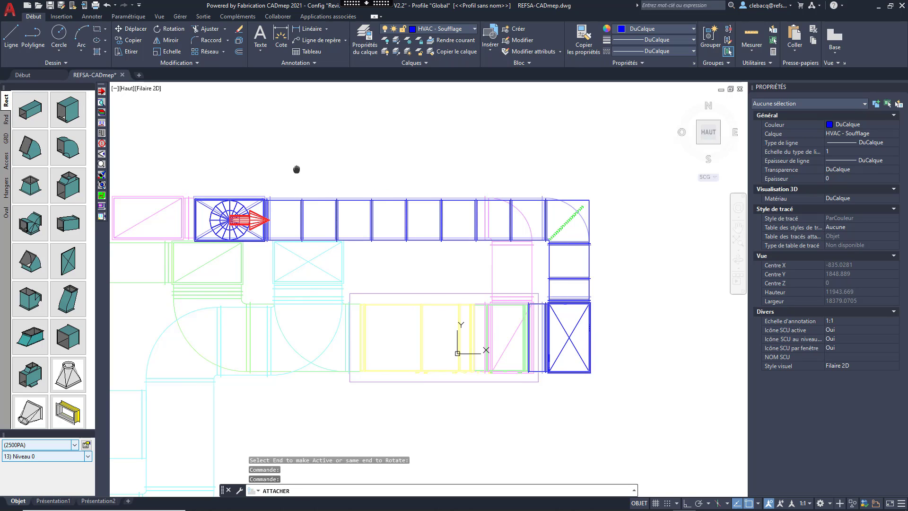
{"action": "middle_click_drag", "start_coordinate": [298, 170], "coordinate": [280, 154]}
{"action": "key", "text": "Escape"}
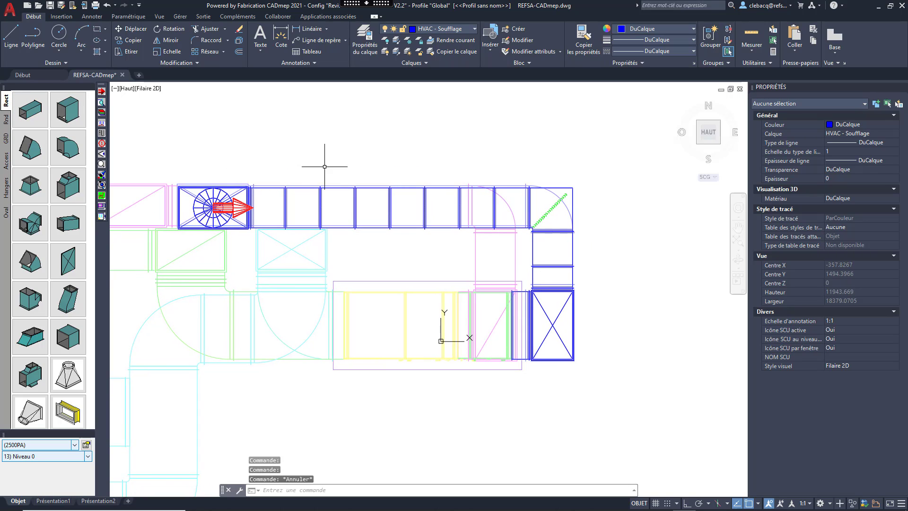
Show the duct network in a 3D view with the Conceptual visual style.
{"action": "middle_click_drag", "start_coordinate": [386, 266], "coordinate": [451, 293], "text": "shift"}
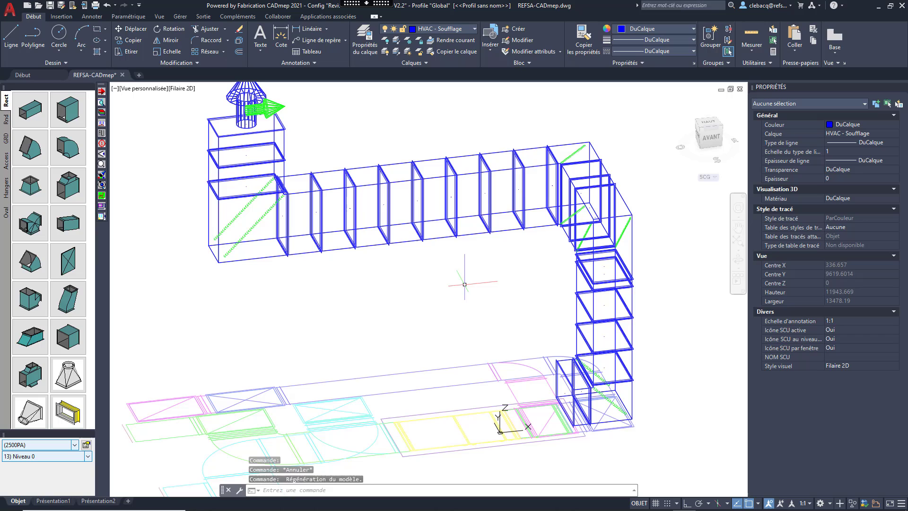
{"action": "left_click", "coordinate": [182, 89]}
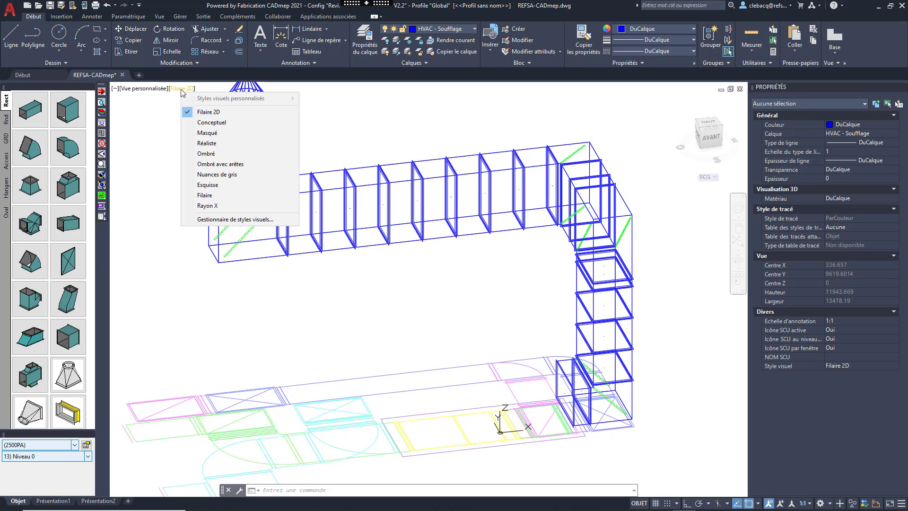
{"action": "left_click", "coordinate": [204, 122]}
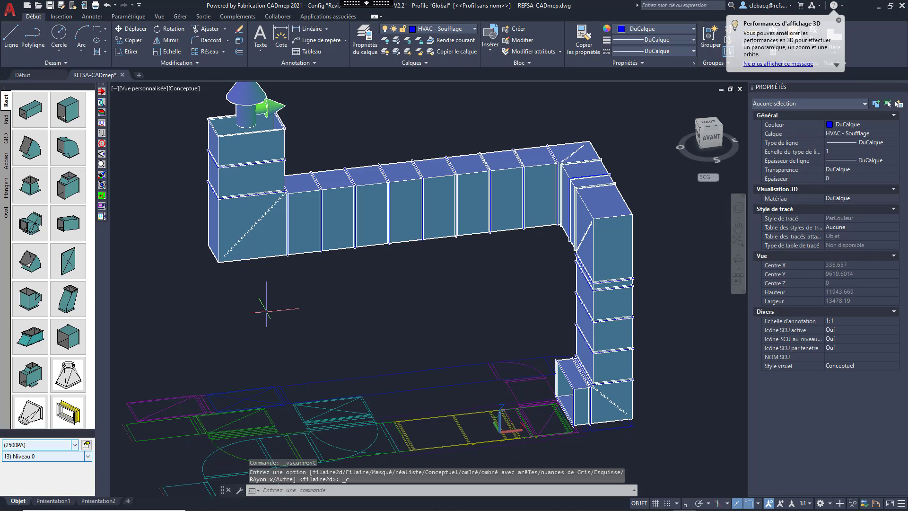
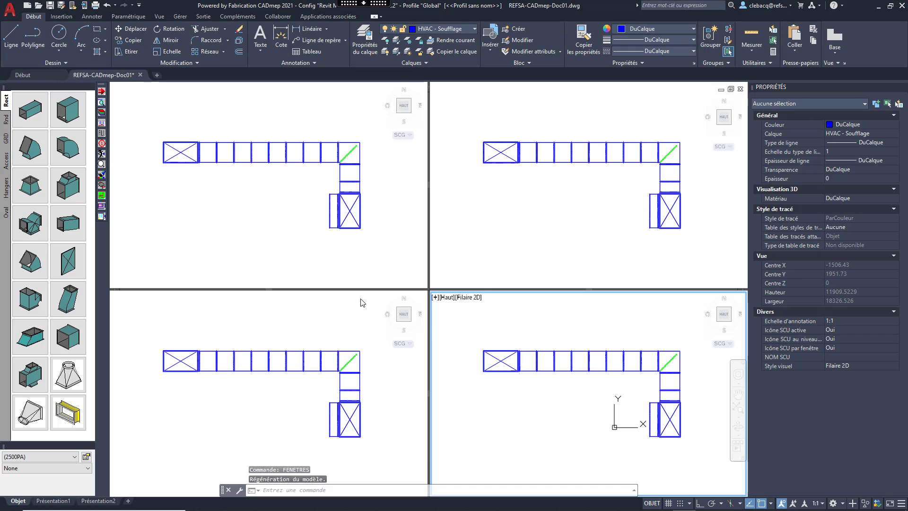
Set the upper-left viewport to the Right view and the upper-right viewport to the Left view of the duct network.
{"action": "left_click", "coordinate": [411, 108]}
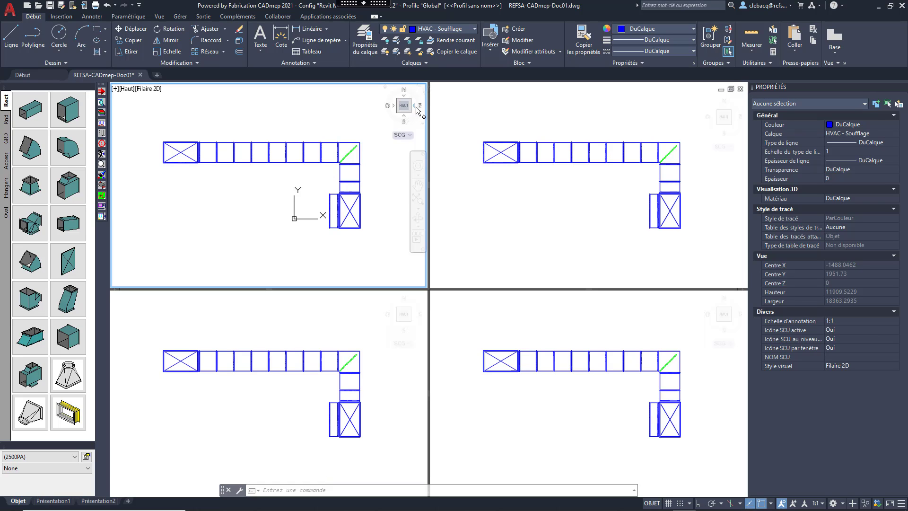
{"action": "left_click", "coordinate": [414, 108]}
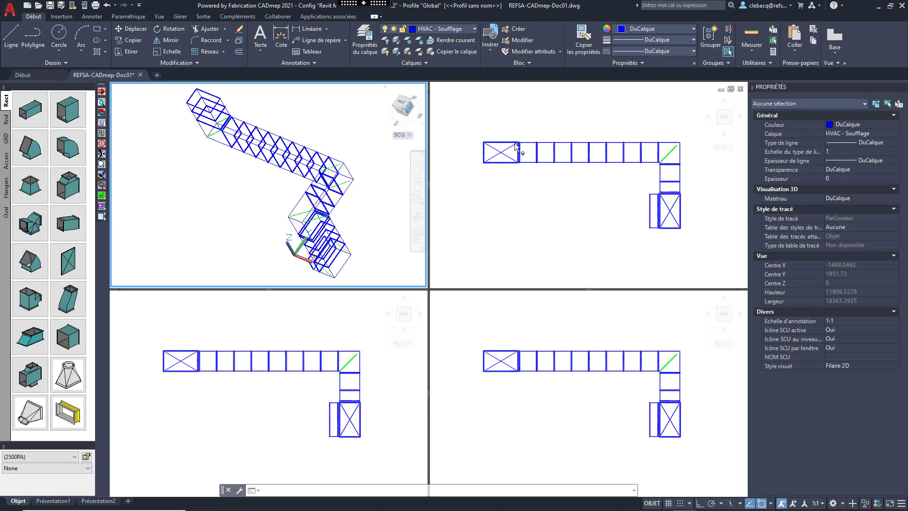
{"action": "left_click", "coordinate": [723, 118]}
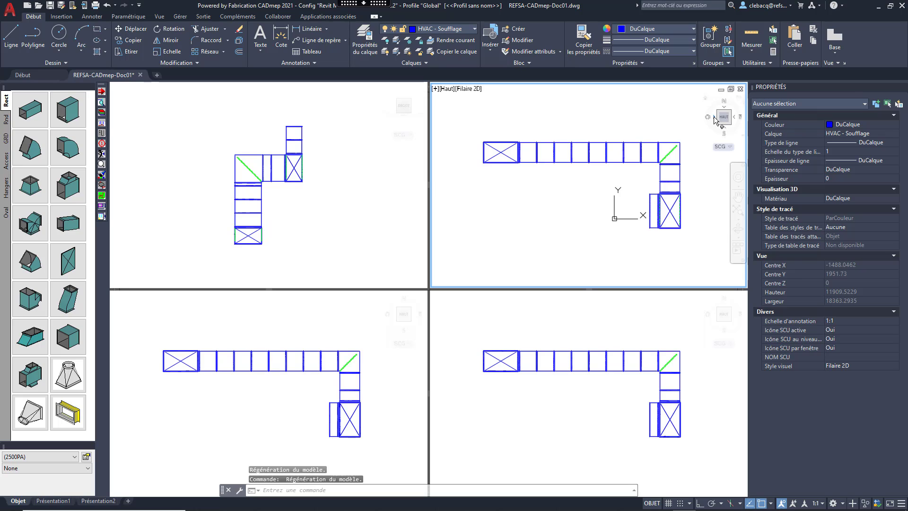
{"action": "left_click", "coordinate": [714, 116]}
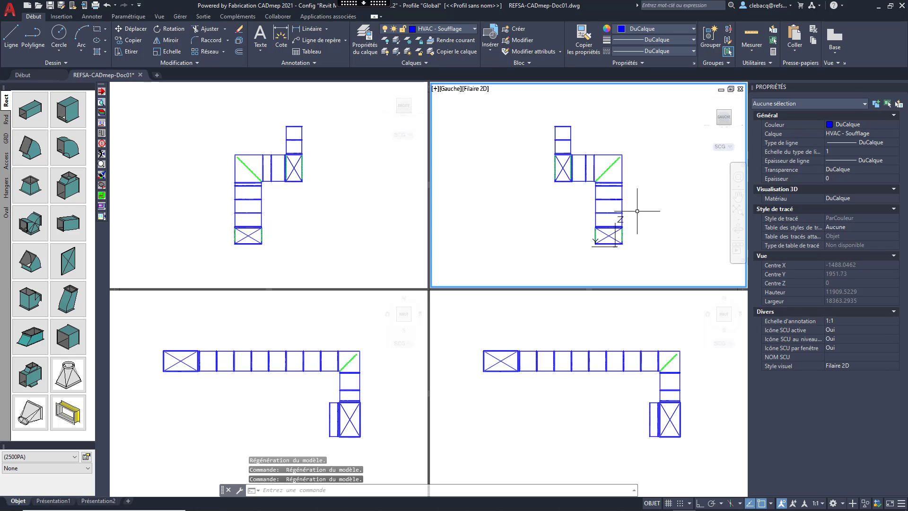
{"action": "mouse_move", "coordinate": [622, 251]}
{"action": "middle_mouse_down"}
{"action": "mouse_move", "coordinate": [622, 223]}
{"action": "mouse_move", "coordinate": [620, 288]}
{"action": "middle_mouse_up"}
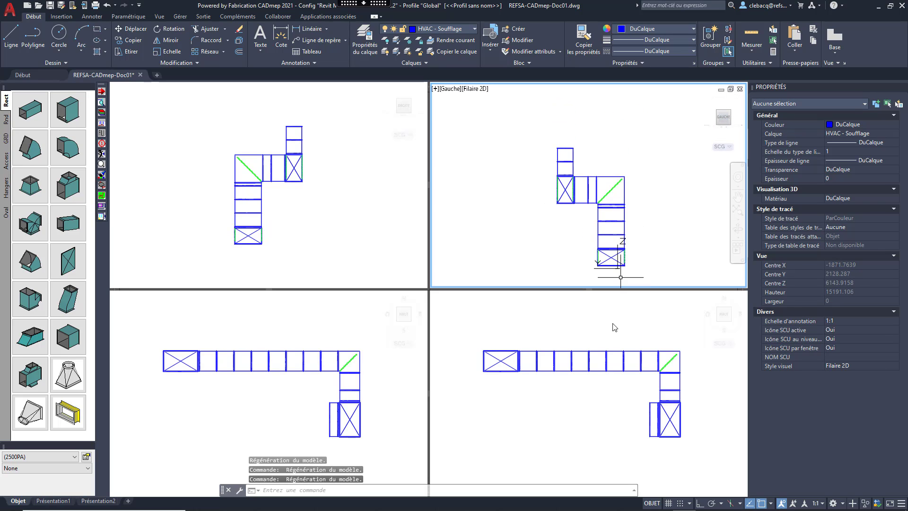
Set the lower-right viewport to the north-east isometric view with the Conceptual visual style.
{"action": "left_click", "coordinate": [616, 327]}
{"action": "middle_click_drag", "start_coordinate": [610, 337], "coordinate": [609, 327]}
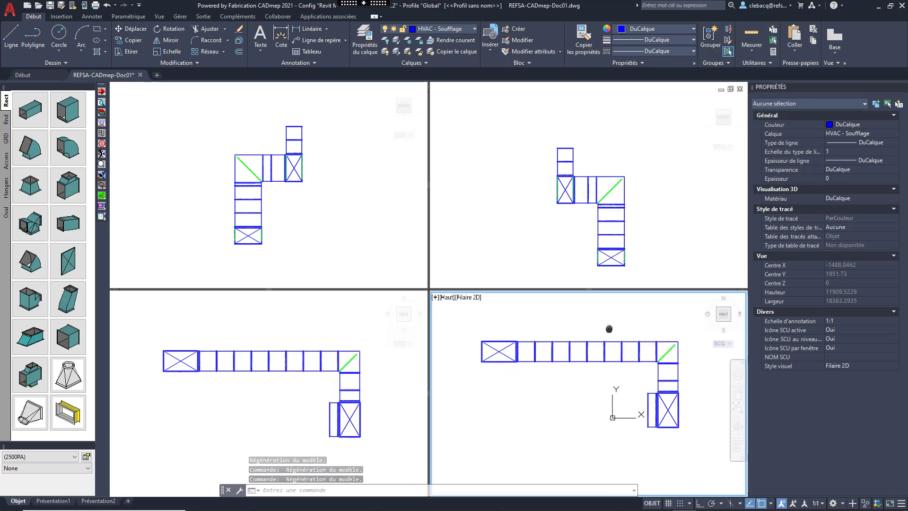
{"action": "left_click", "coordinate": [726, 313]}
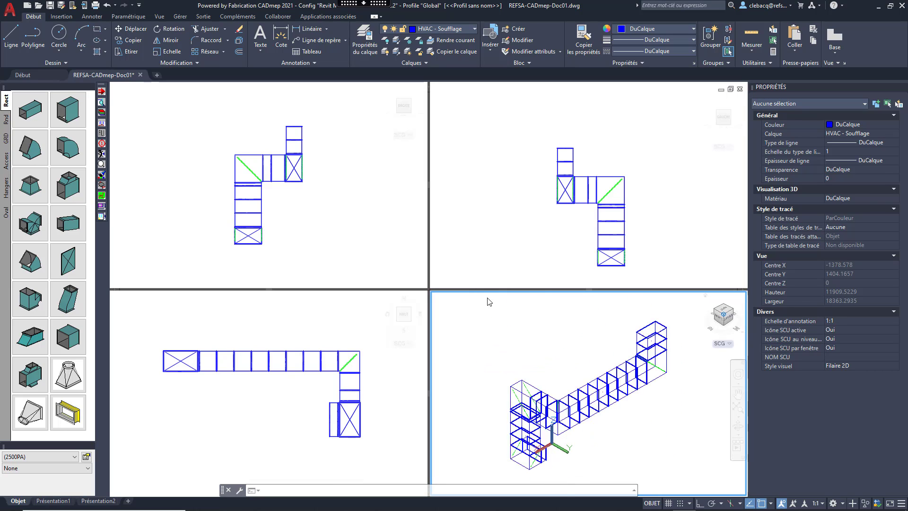
{"action": "left_click", "coordinate": [523, 298]}
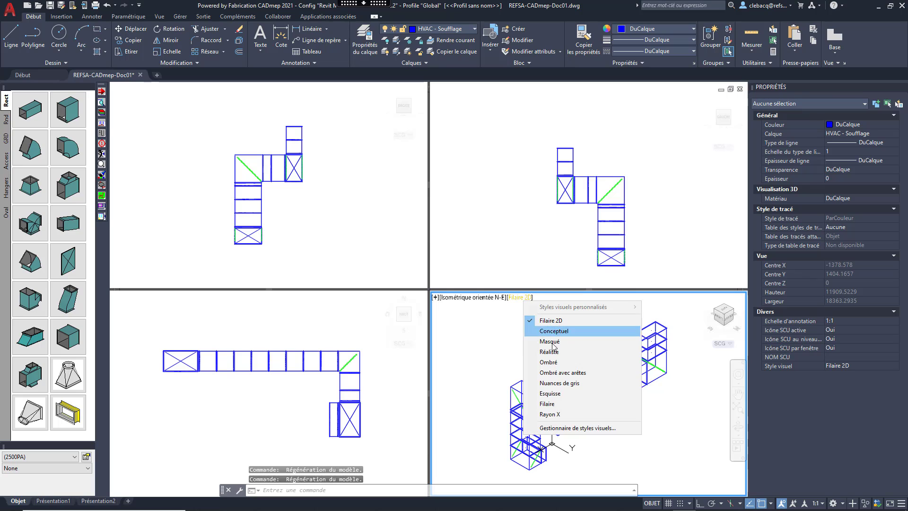
{"action": "left_click", "coordinate": [554, 330]}
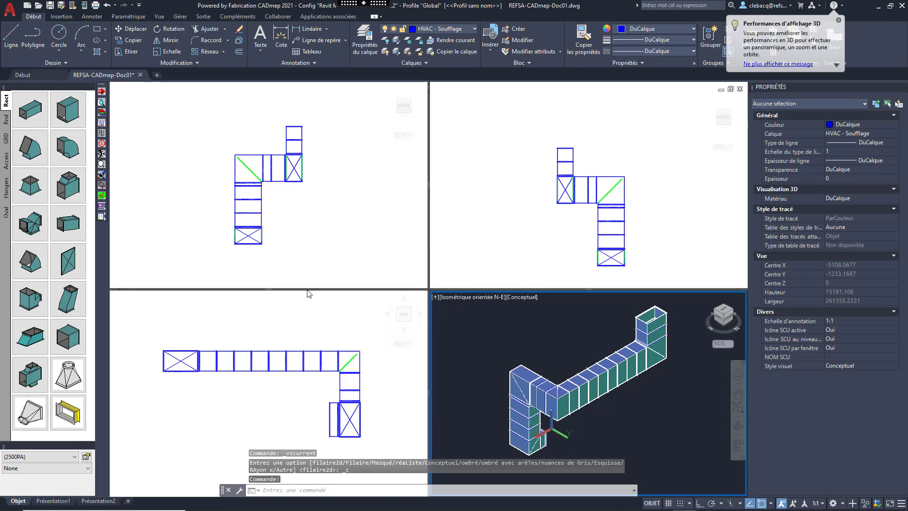
Replace the four viewports with a single (Unique) viewport showing the top view of the ducts, using the FENETRES command.
{"action": "left_click", "coordinate": [293, 313]}
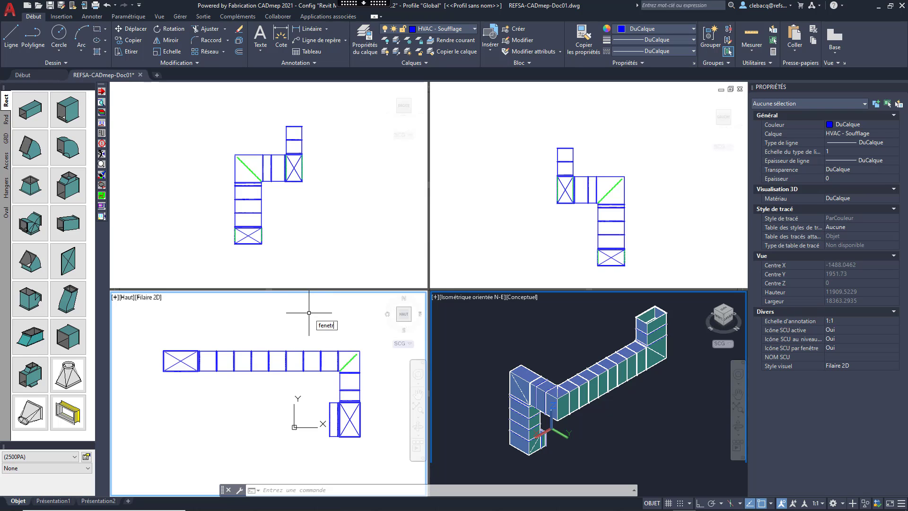
{"action": "key", "text": "Return"}
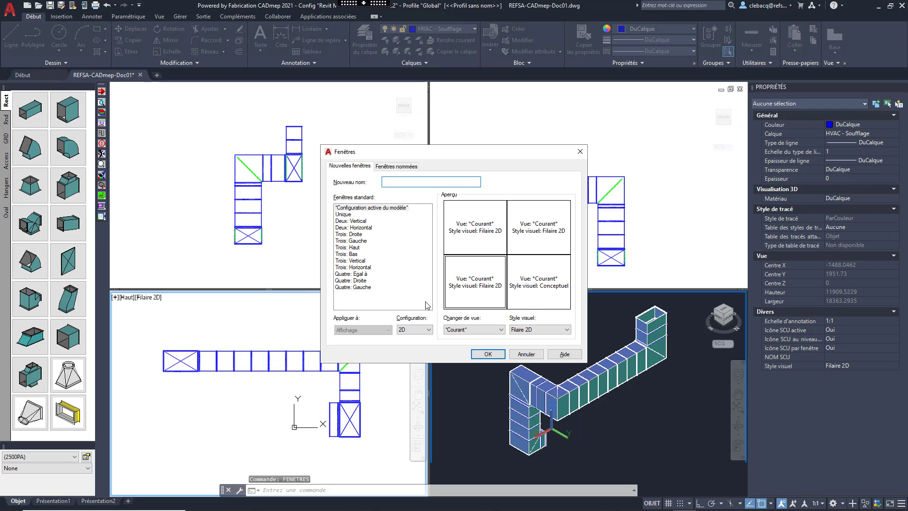
{"action": "left_click", "coordinate": [342, 214]}
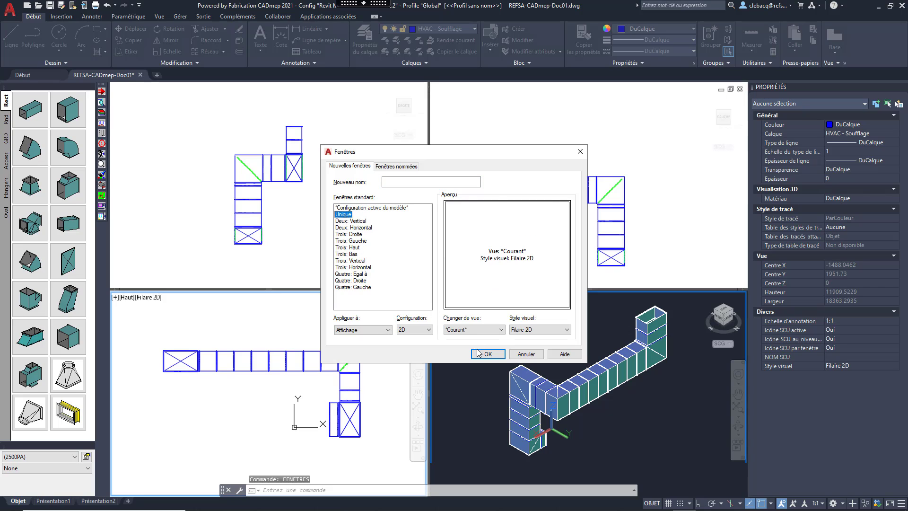
{"action": "left_click", "coordinate": [488, 354]}
{"action": "middle_click_drag", "start_coordinate": [407, 295], "coordinate": [311, 284]}
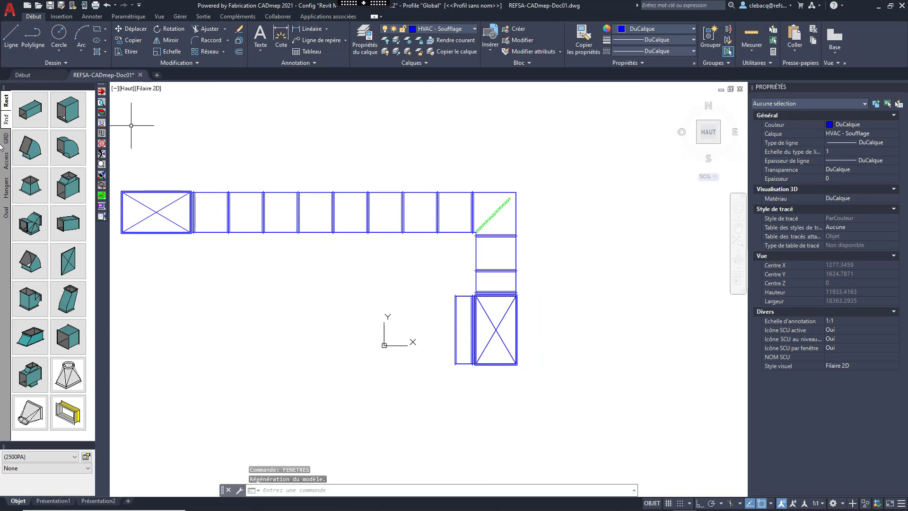
Create a section view located just west of the short vertical duct branch in plan, with the section direction pointing east.
{"action": "left_click", "coordinate": [102, 155]}
{"action": "left_click", "coordinate": [113, 154]}
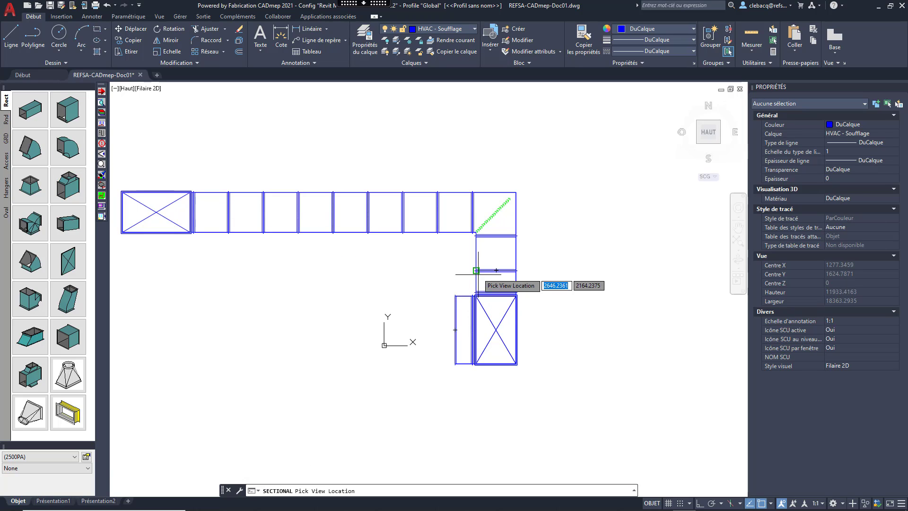
{"action": "left_click", "coordinate": [410, 260]}
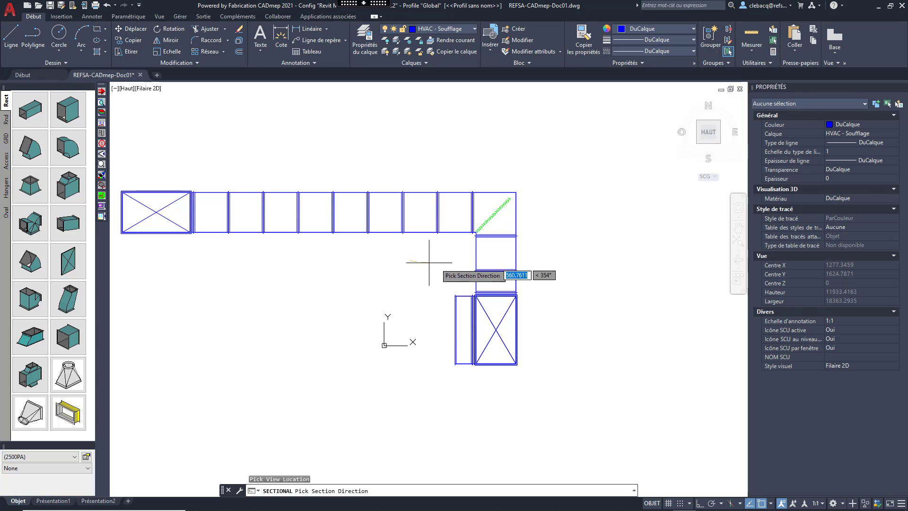
{"action": "left_click", "coordinate": [562, 259]}
{"action": "mouse_move", "coordinate": [562, 262]}
{"action": "middle_mouse_down"}
{"action": "mouse_move", "coordinate": [498, 302]}
{"action": "mouse_move", "coordinate": [491, 365]}
{"action": "middle_mouse_up"}
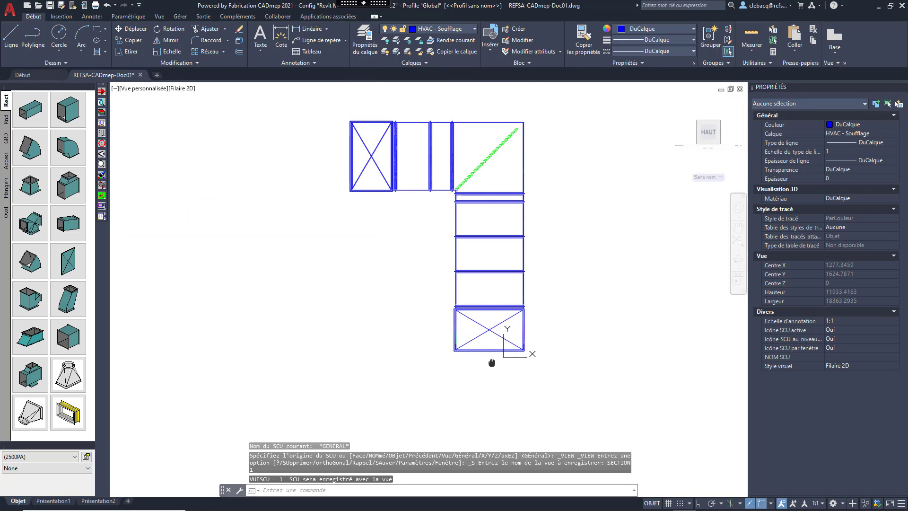
{"action": "mouse_move", "coordinate": [555, 290]}
{"action": "middle_mouse_down"}
{"action": "mouse_move", "coordinate": [540, 322]}
{"action": "mouse_move", "coordinate": [543, 338]}
{"action": "middle_mouse_up"}
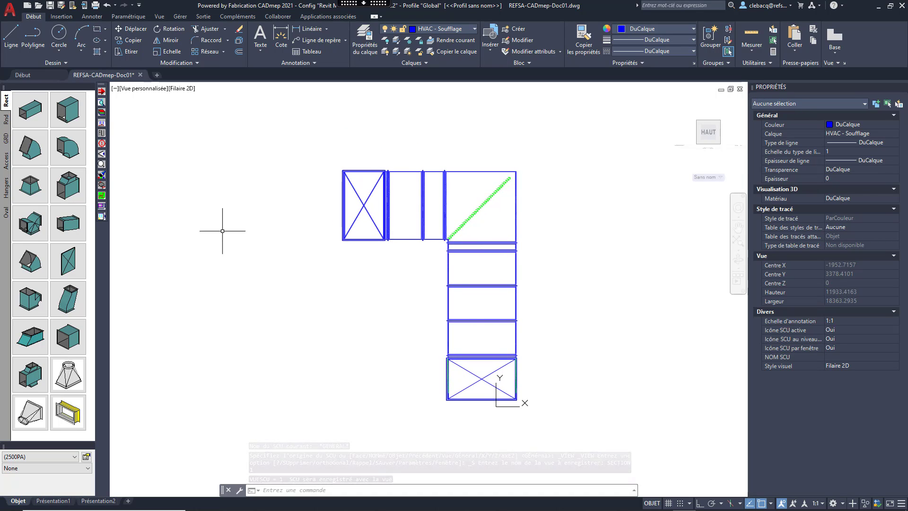
Restore the last view to return from the section to the plan view of the whole duct network.
{"action": "left_click_drag", "start_coordinate": [102, 156], "coordinate": [124, 158]}
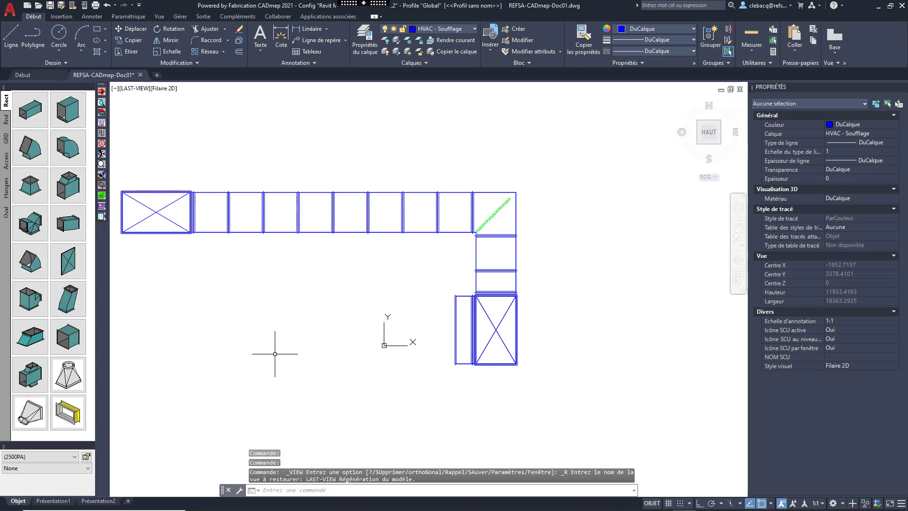
{"action": "middle_click_drag", "start_coordinate": [275, 354], "coordinate": [287, 367]}
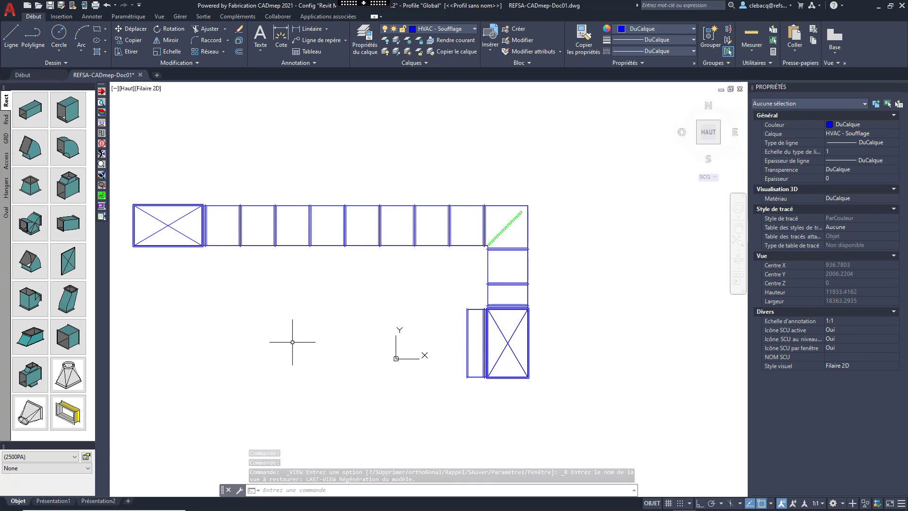
{"action": "scroll", "coordinate": [292, 342], "scroll_direction": "down", "scroll_amount": 2}
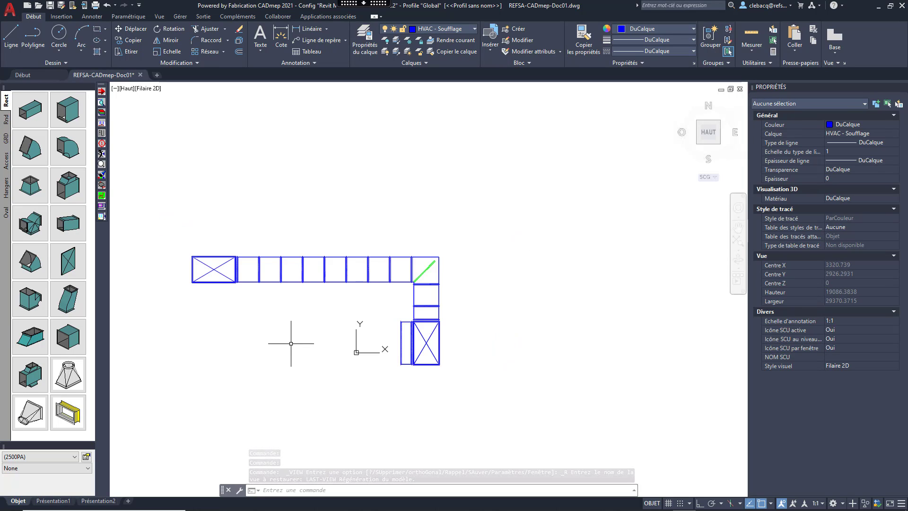
Isolate the horizontal run: the eight straight ducts, the corner bend and the two straight ducts after it, hiding the risers.
{"action": "left_click", "coordinate": [232, 214]}
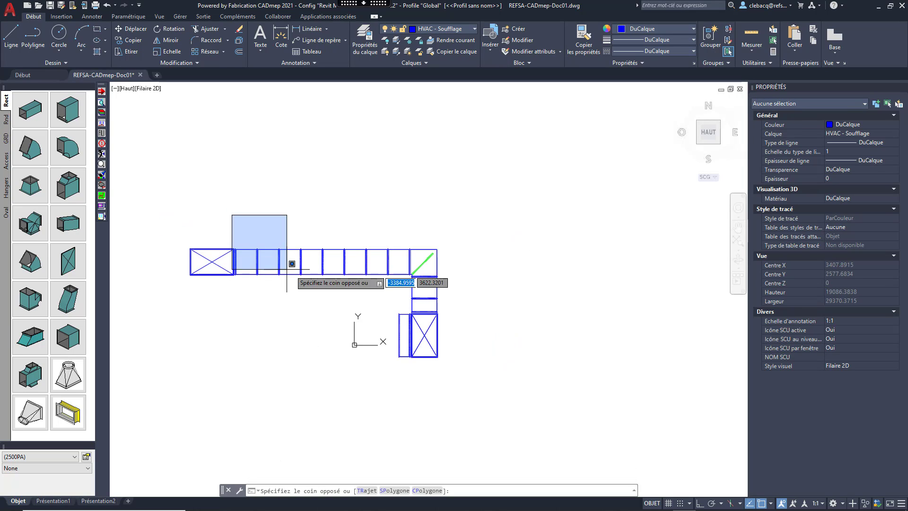
{"action": "left_click", "coordinate": [458, 308]}
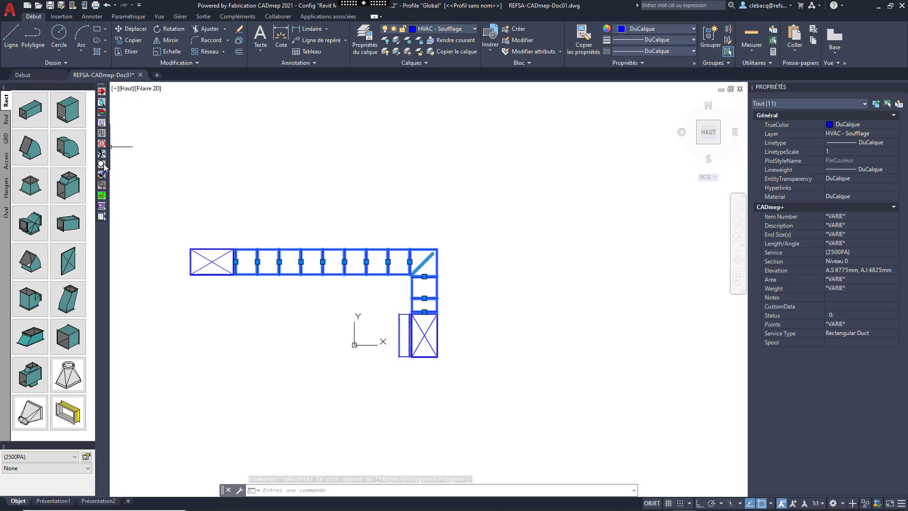
{"action": "left_click", "coordinate": [102, 185]}
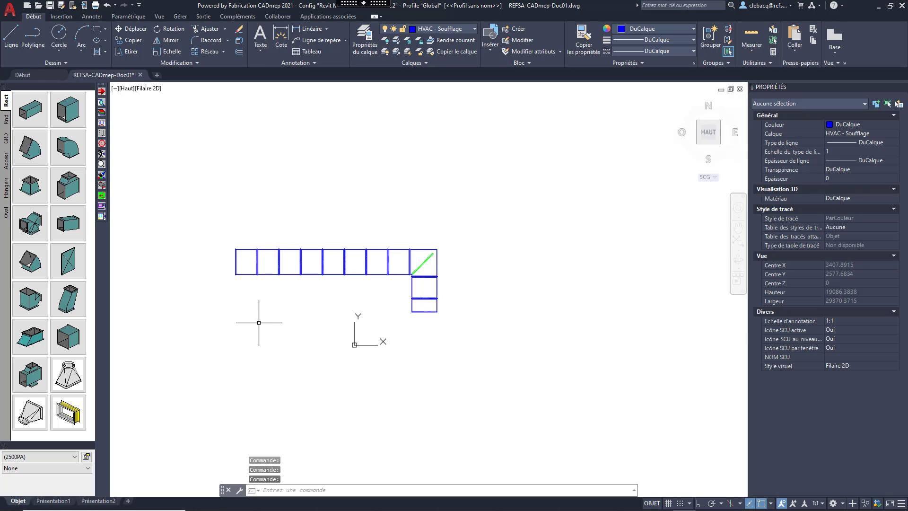
{"action": "middle_click_drag", "start_coordinate": [261, 325], "coordinate": [258, 325]}
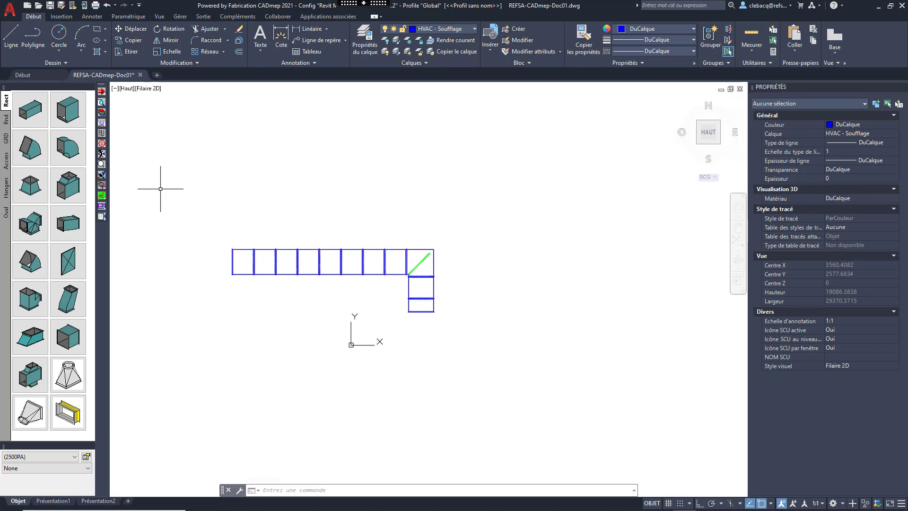
Add item number tags to all the isolated ducts and the bend, and inspect the numbering.
{"action": "left_click", "coordinate": [103, 143]}
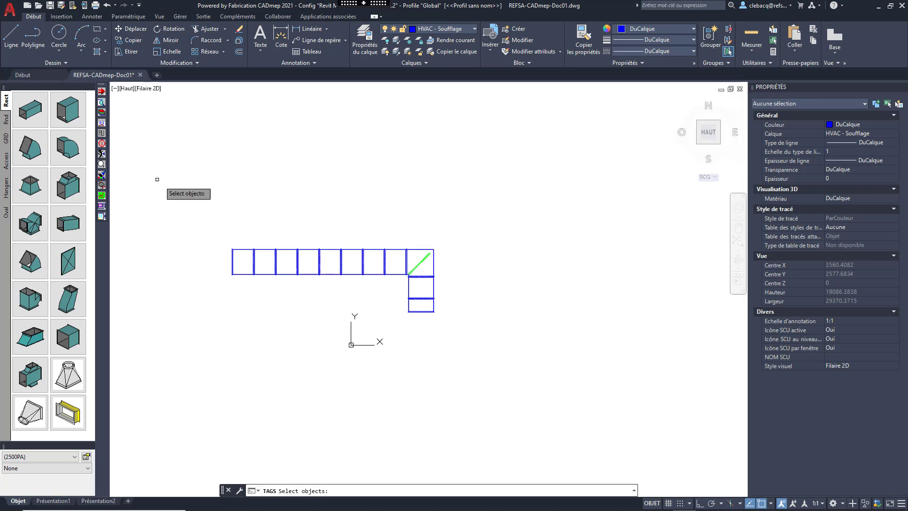
{"action": "left_click", "coordinate": [200, 204]}
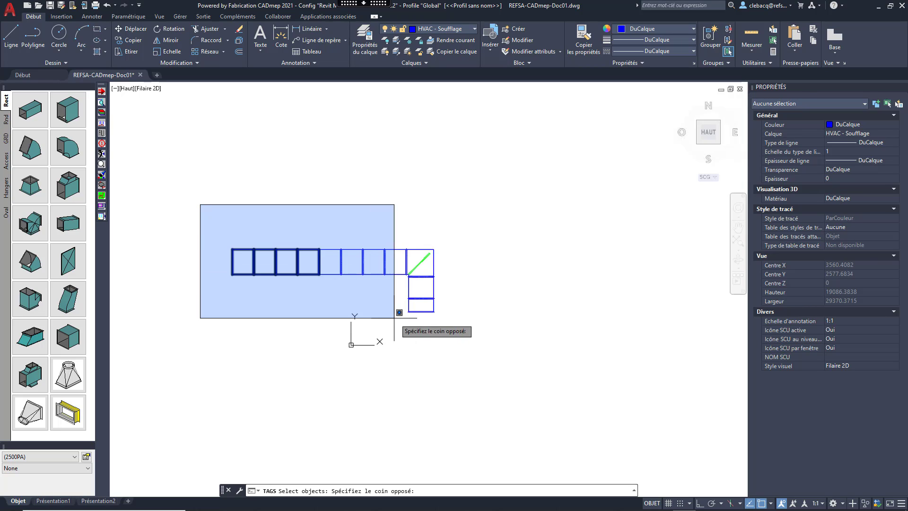
{"action": "left_click", "coordinate": [436, 328]}
{"action": "key", "text": "Return"}
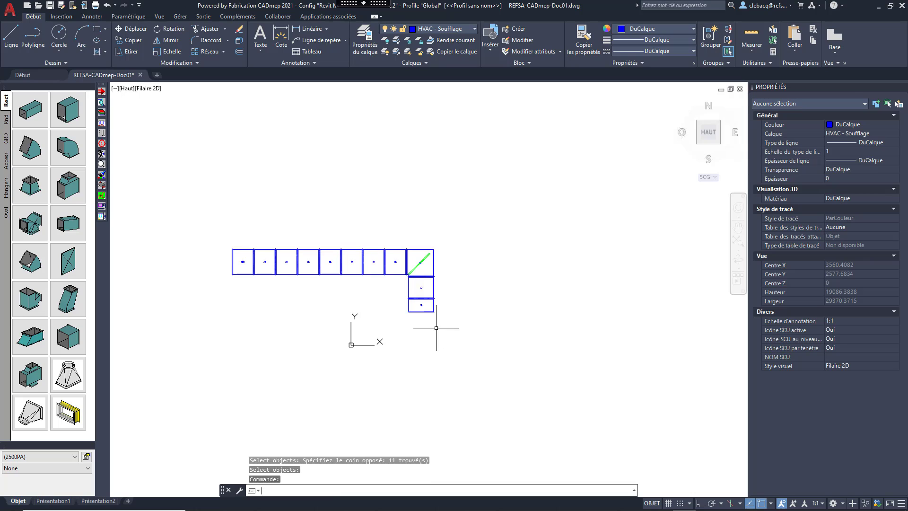
{"action": "scroll", "coordinate": [226, 264], "scroll_direction": "up", "scroll_amount": 8}
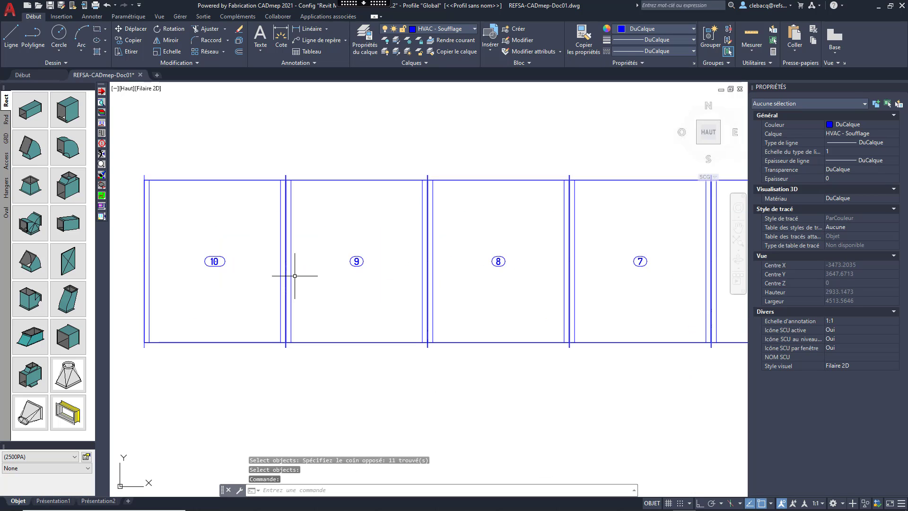
{"action": "scroll", "coordinate": [291, 293], "scroll_direction": "down", "scroll_amount": 5}
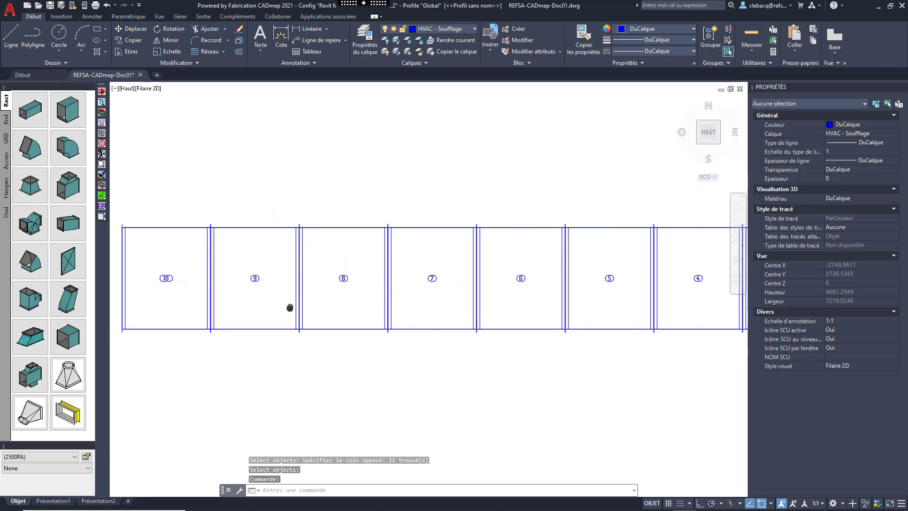
{"action": "middle_click_drag", "start_coordinate": [280, 311], "coordinate": [283, 302]}
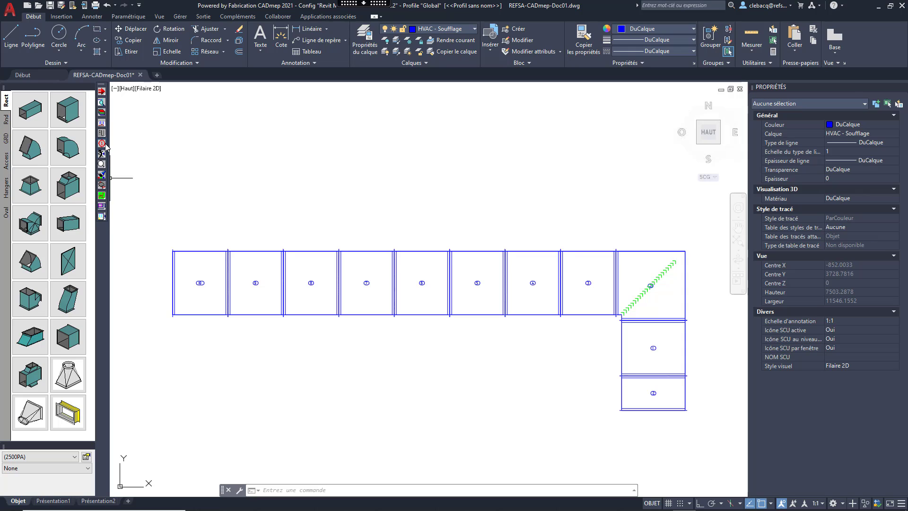
Review the number, size, level, offset and alias text options in the database's Takeoff CAD annotation settings, then close the database.
{"action": "left_click", "coordinate": [102, 124]}
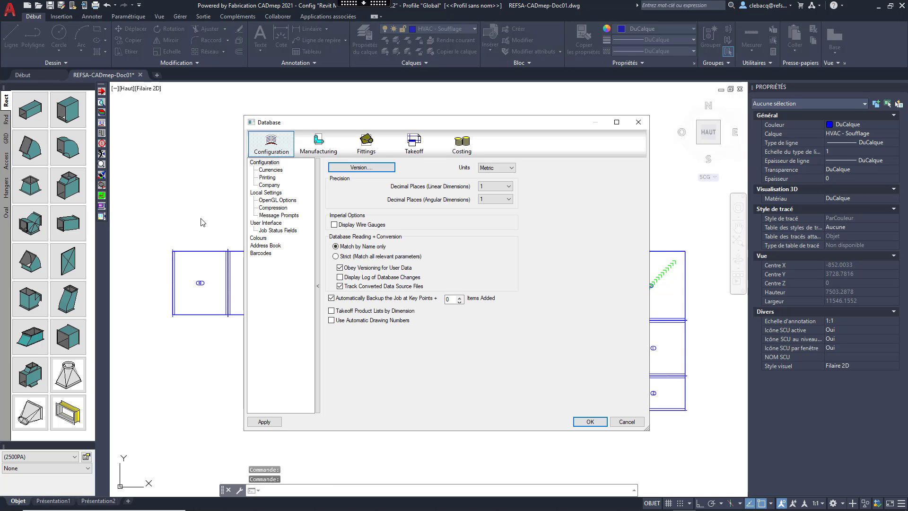
{"action": "left_click", "coordinate": [414, 144]}
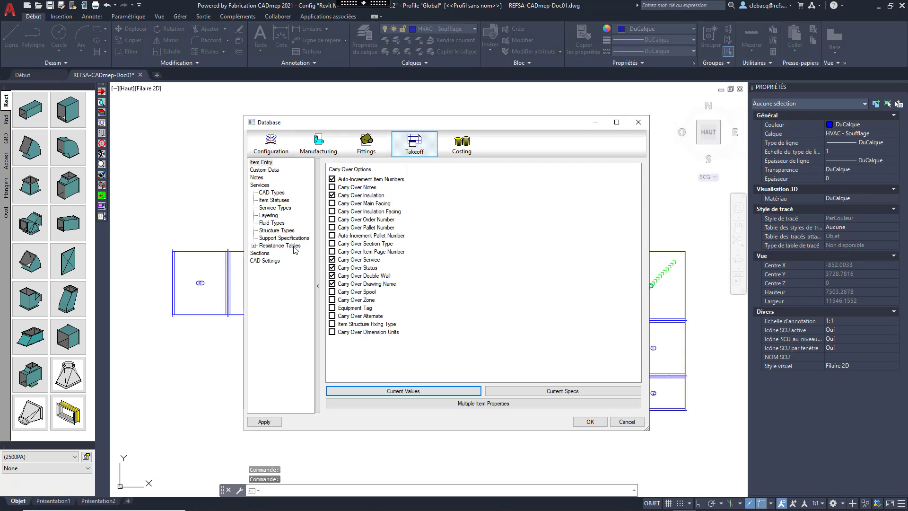
{"action": "left_click", "coordinate": [274, 265]}
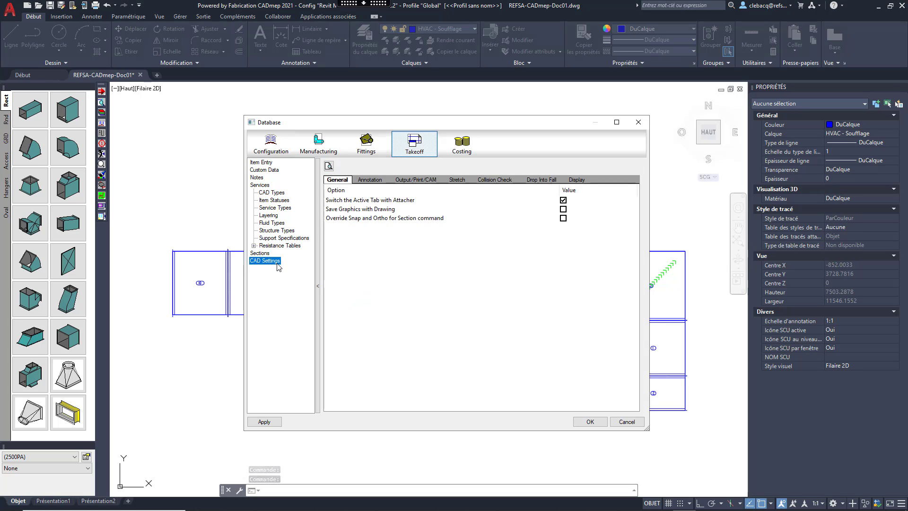
{"action": "left_click", "coordinate": [370, 180]}
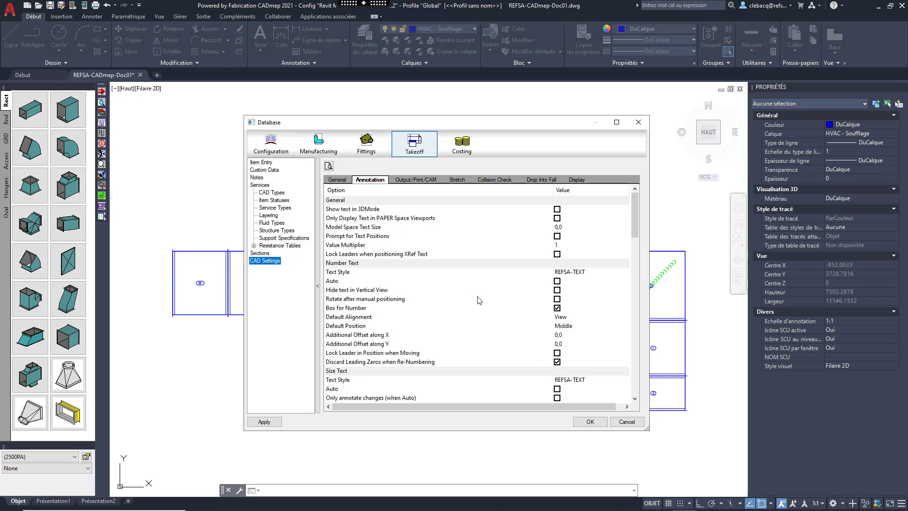
{"action": "scroll", "coordinate": [499, 300], "scroll_direction": "down", "scroll_amount": 1}
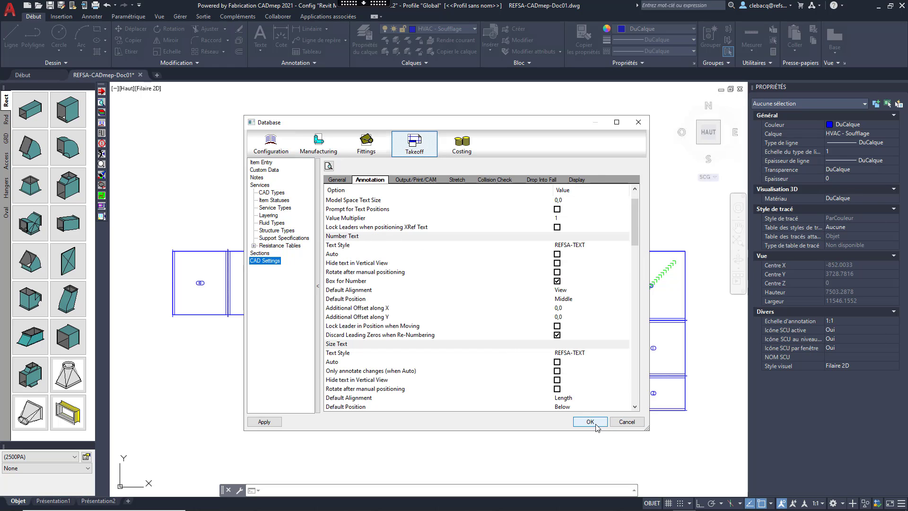
{"action": "scroll", "coordinate": [506, 370], "scroll_direction": "down", "scroll_amount": 1}
{"action": "scroll", "coordinate": [506, 370], "scroll_direction": "down", "scroll_amount": 6}
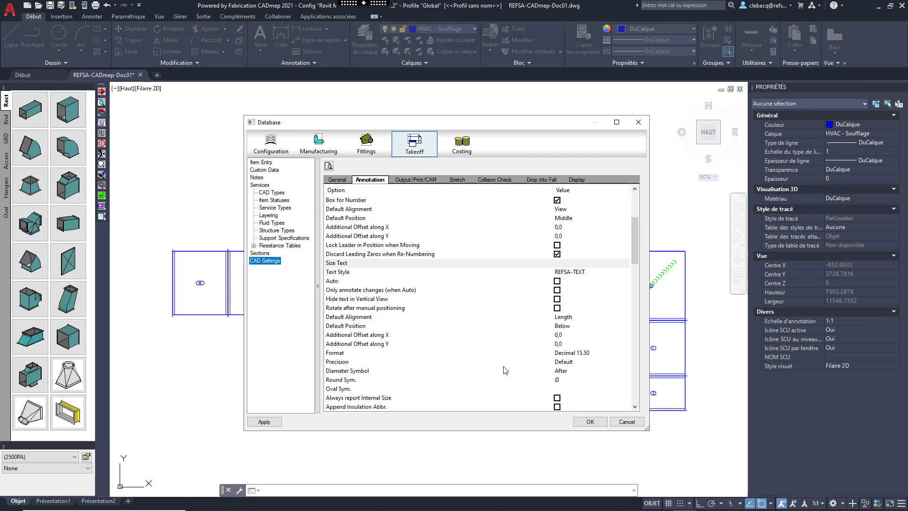
{"action": "scroll", "coordinate": [507, 370], "scroll_direction": "down", "scroll_amount": 6}
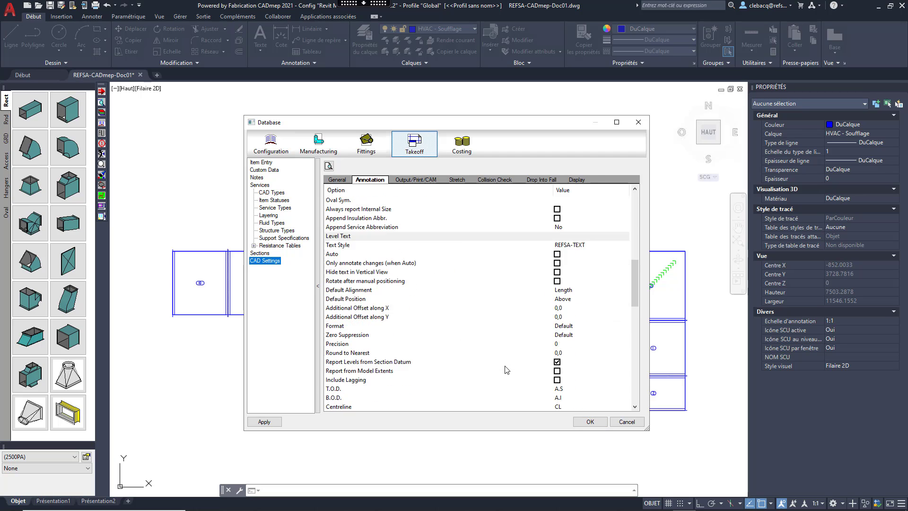
{"action": "scroll", "coordinate": [507, 370], "scroll_direction": "down", "scroll_amount": 6}
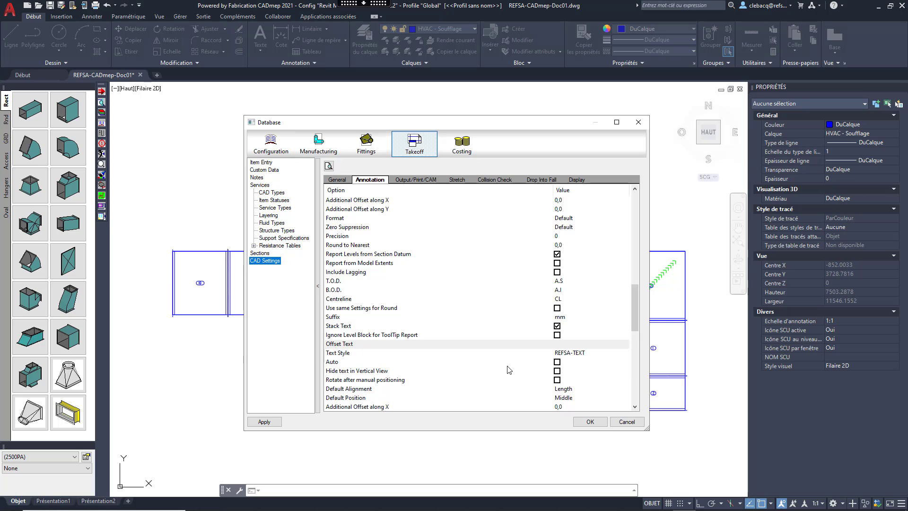
{"action": "scroll", "coordinate": [511, 371], "scroll_direction": "down", "scroll_amount": 2}
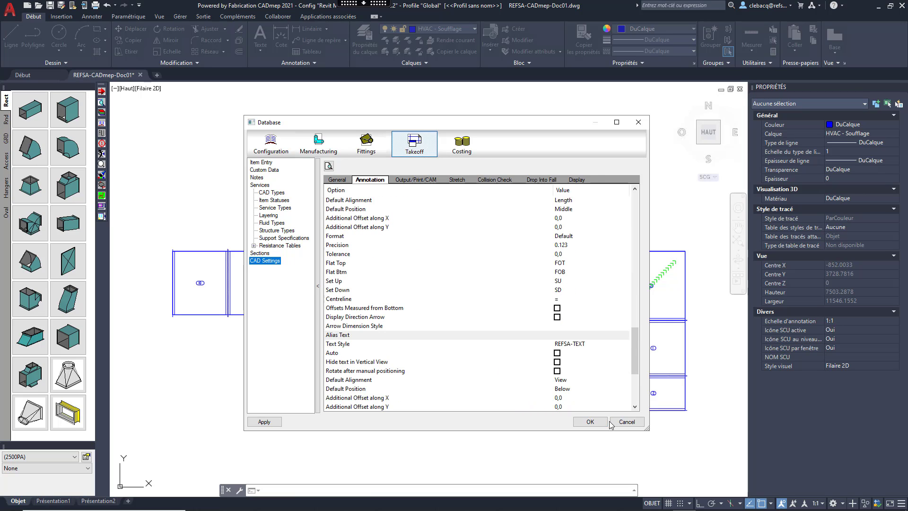
{"action": "left_click", "coordinate": [590, 422]}
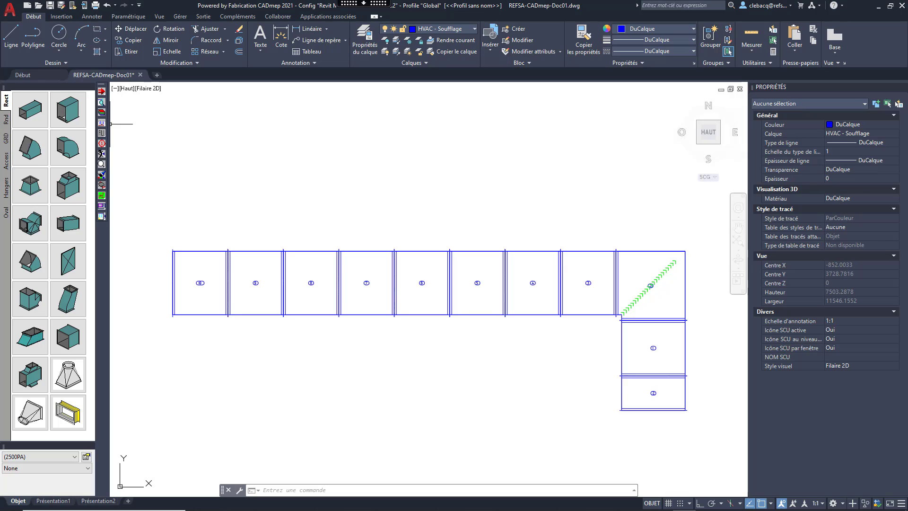
Add size text to all the straight ducts and the corner bend of the isolated run.
{"action": "left_click_drag", "start_coordinate": [103, 145], "coordinate": [125, 145]}
{"action": "scroll", "coordinate": [205, 264], "scroll_direction": "down", "scroll_amount": 2}
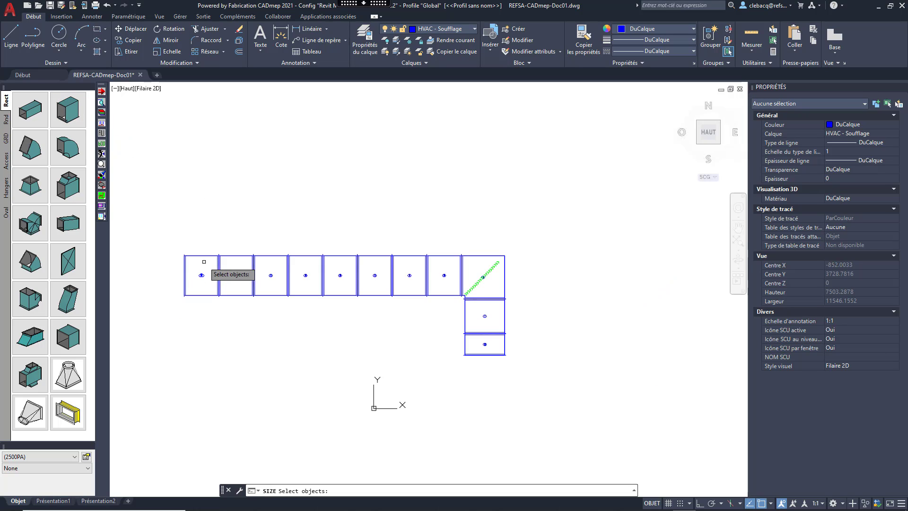
{"action": "left_click", "coordinate": [172, 237]}
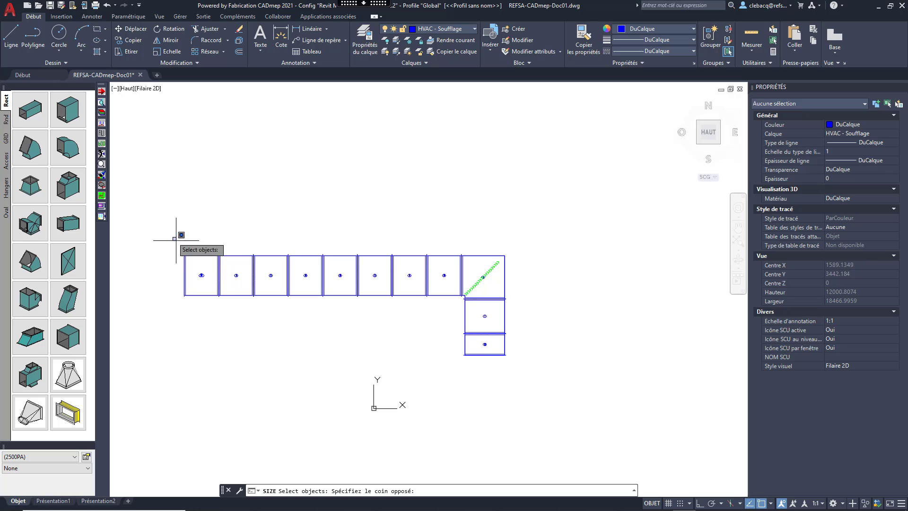
{"action": "left_click", "coordinate": [505, 361]}
{"action": "key", "text": "Return"}
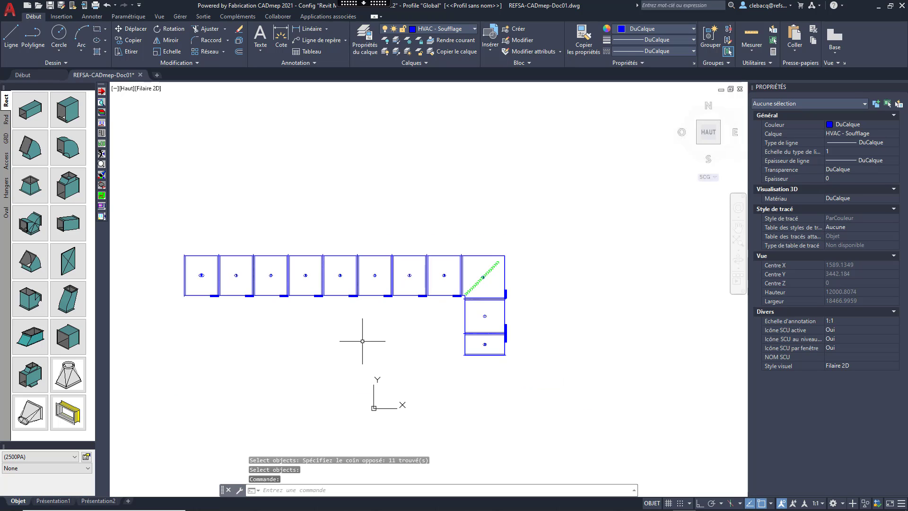
Move the size text of duct 10 inside its outline, centred just above the duct's lower edge.
{"action": "scroll", "coordinate": [257, 309], "scroll_direction": "up", "scroll_amount": 8}
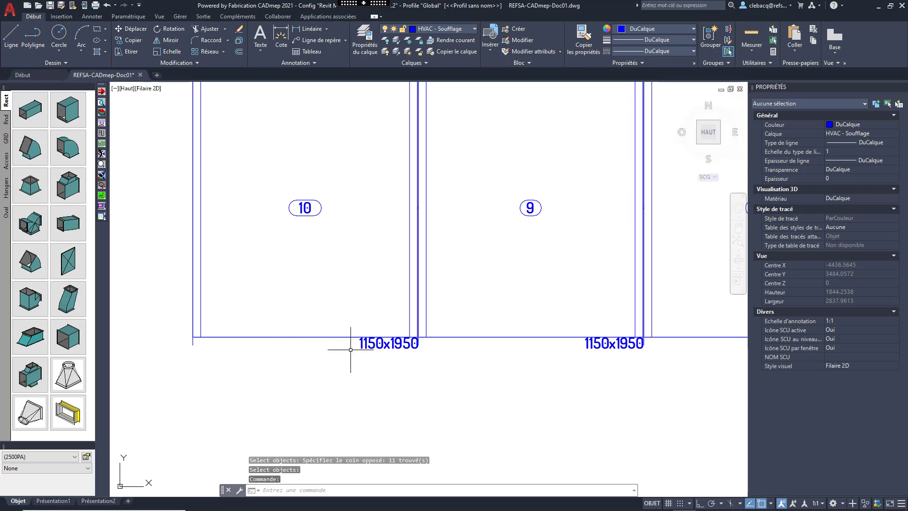
{"action": "left_click", "coordinate": [371, 344]}
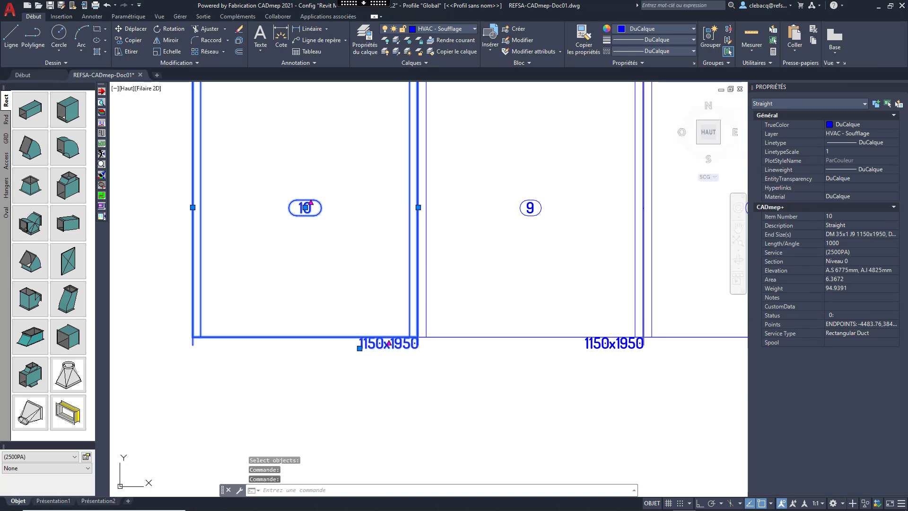
{"action": "left_click", "coordinate": [359, 348]}
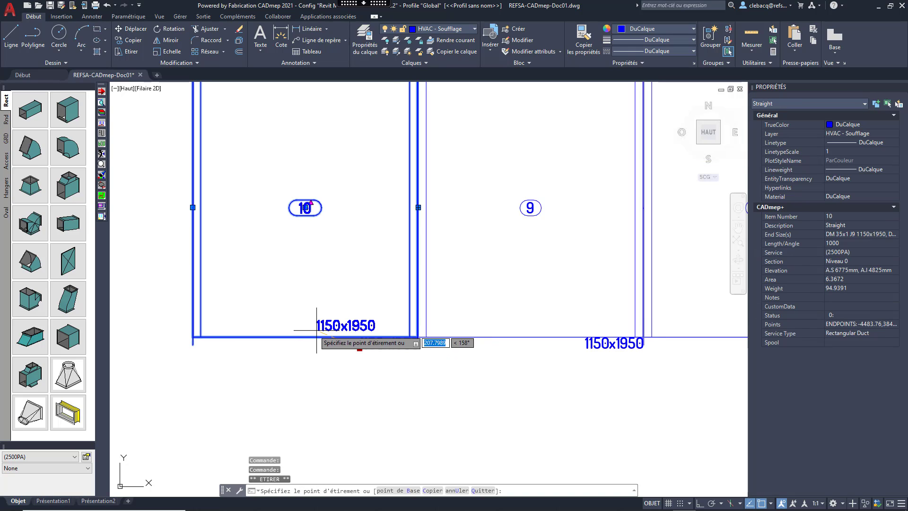
{"action": "left_click", "coordinate": [279, 327]}
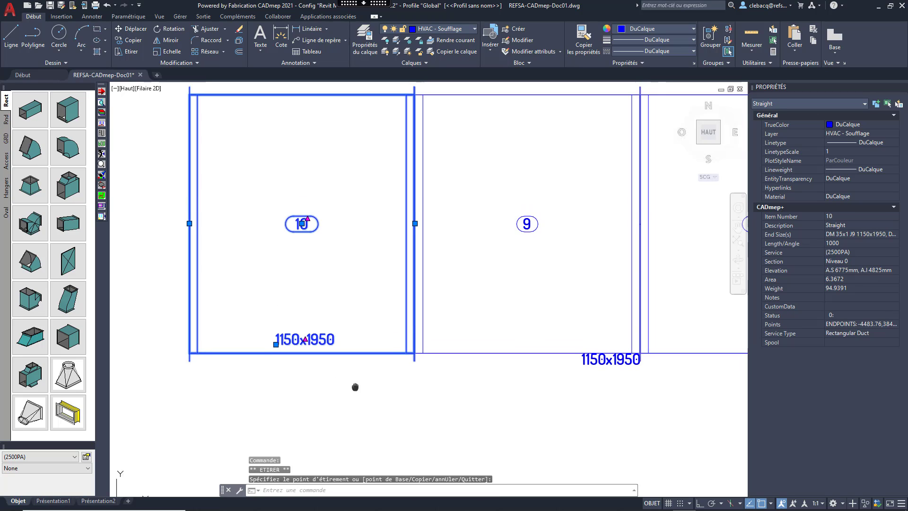
{"action": "scroll", "coordinate": [352, 383], "scroll_direction": "down", "scroll_amount": 2}
{"action": "key", "text": "Escape"}
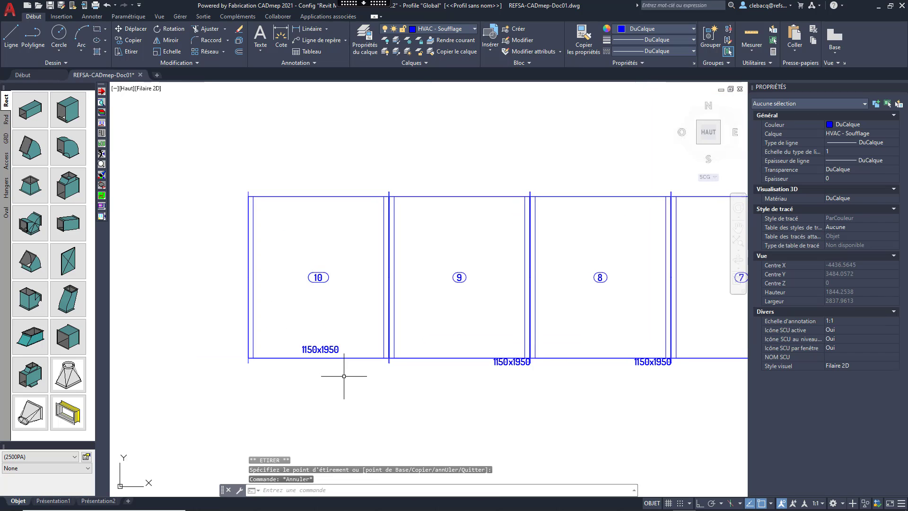
{"action": "middle_click_drag", "start_coordinate": [345, 379], "coordinate": [345, 380]}
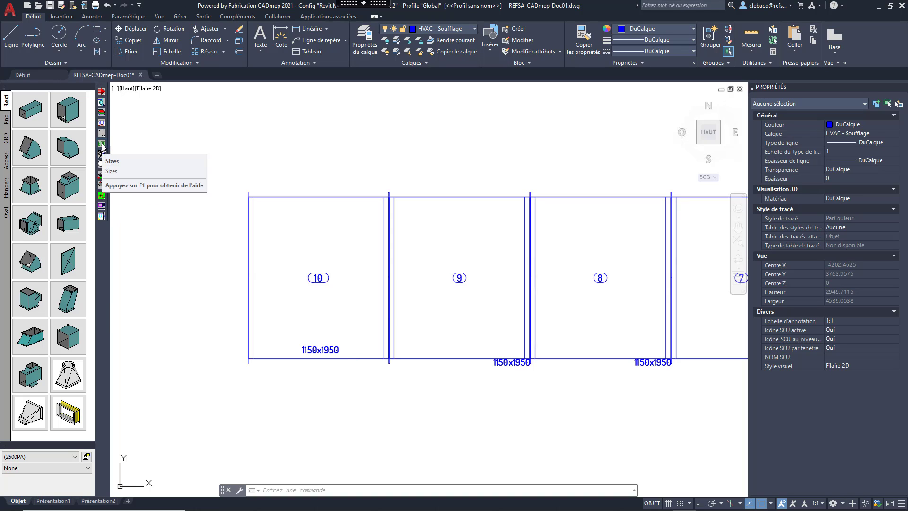
Add level text to ducts 10, 9 and 8 of the horizontal run.
{"action": "left_click_drag", "start_coordinate": [101, 144], "coordinate": [118, 148]}
{"action": "left_click", "coordinate": [134, 146]}
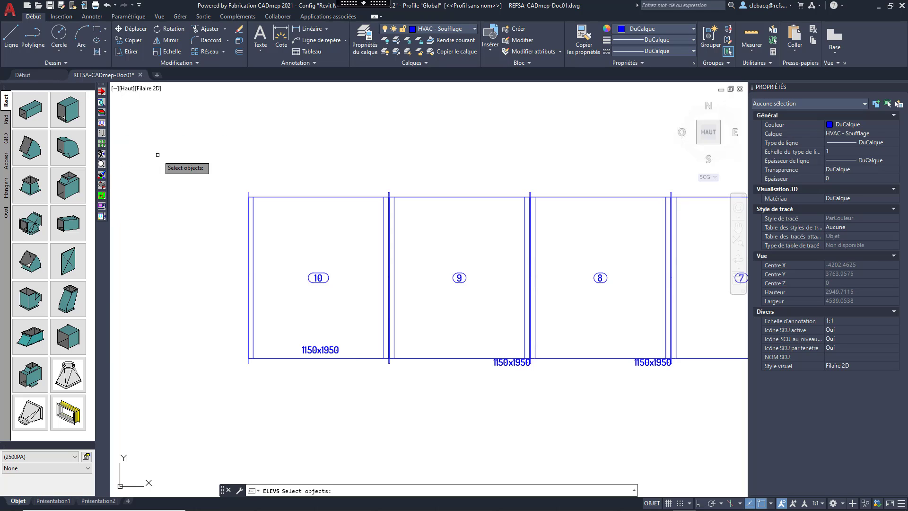
{"action": "left_click", "coordinate": [189, 158]}
{"action": "scroll", "coordinate": [239, 223], "scroll_direction": "down", "scroll_amount": 2}
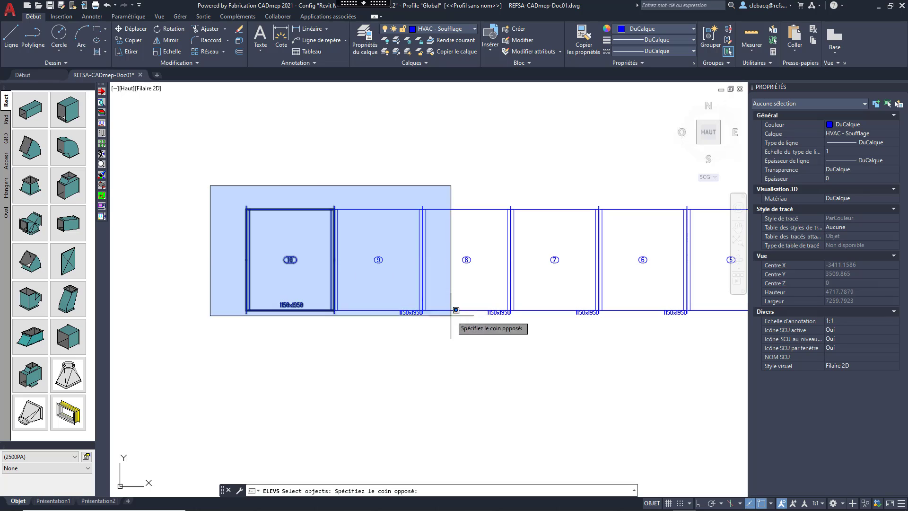
{"action": "left_click", "coordinate": [519, 348]}
{"action": "key", "text": "Return"}
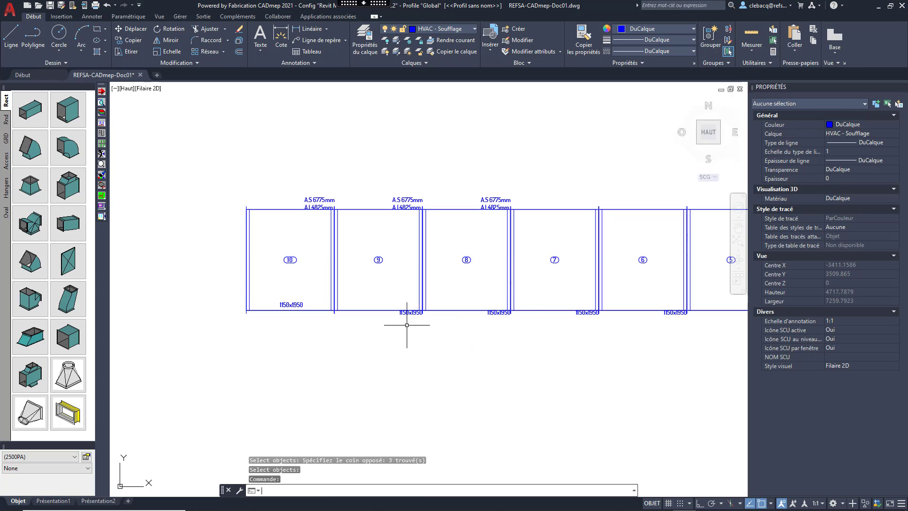
Move the level text of duct 10 inside its outline, between the upper edge and the item number.
{"action": "scroll", "coordinate": [328, 228], "scroll_direction": "up", "scroll_amount": 2}
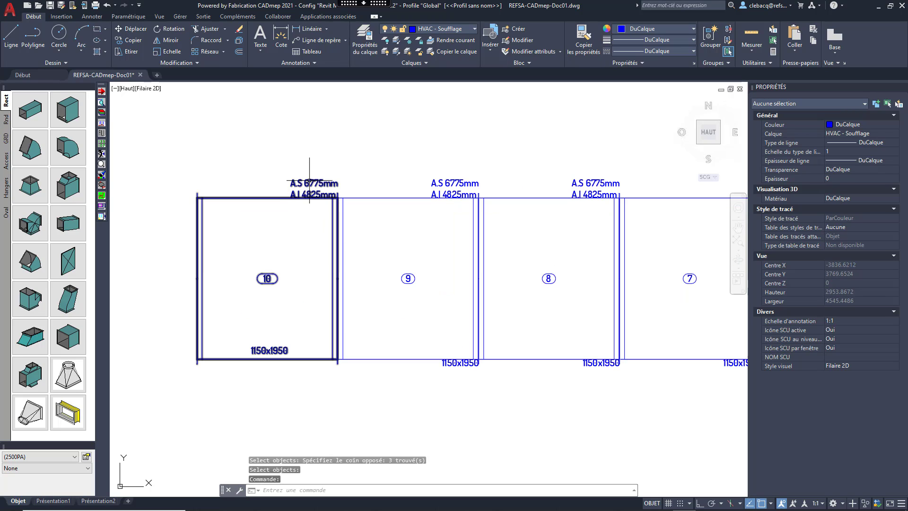
{"action": "left_click", "coordinate": [301, 192]}
{"action": "left_click", "coordinate": [290, 197]}
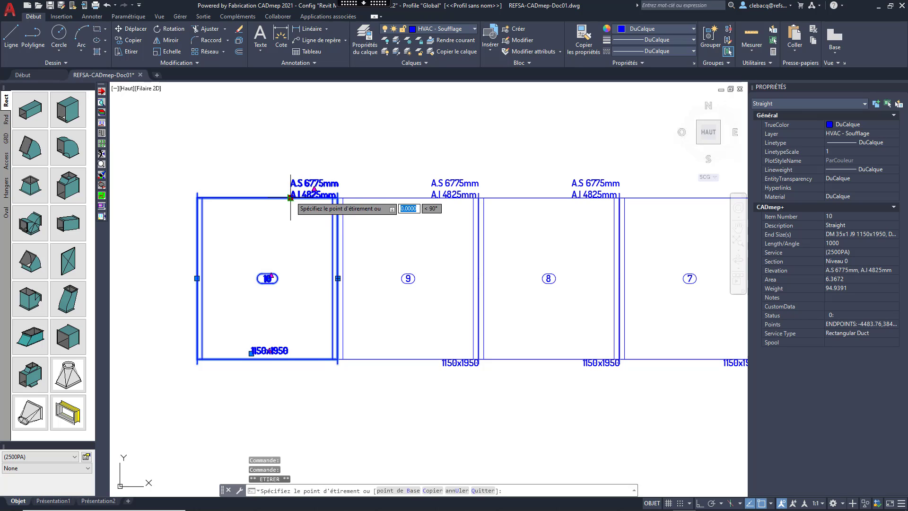
{"action": "left_click", "coordinate": [246, 233]}
{"action": "middle_click_drag", "start_coordinate": [243, 289], "coordinate": [246, 284]}
{"action": "key", "text": "Escape"}
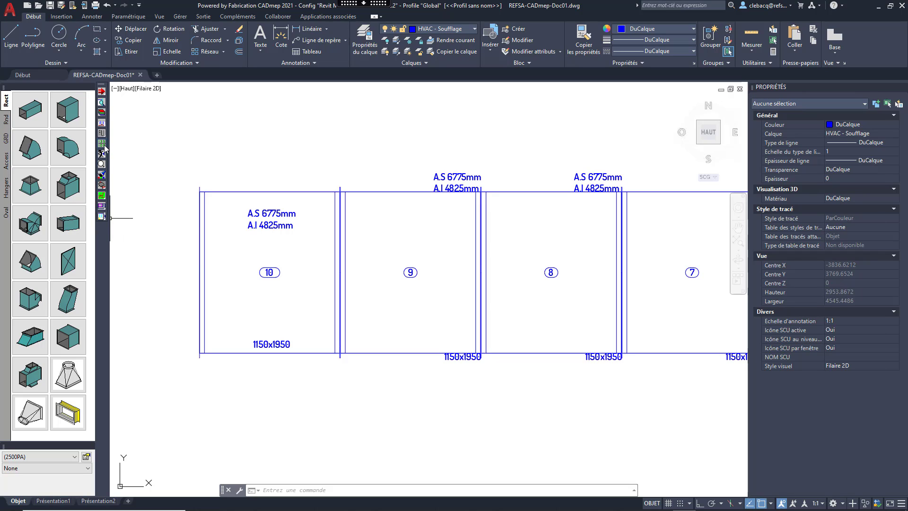
Add length dimensions to ducts 10 and 9 at the west end of the run.
{"action": "left_click_drag", "start_coordinate": [103, 145], "coordinate": [135, 147]}
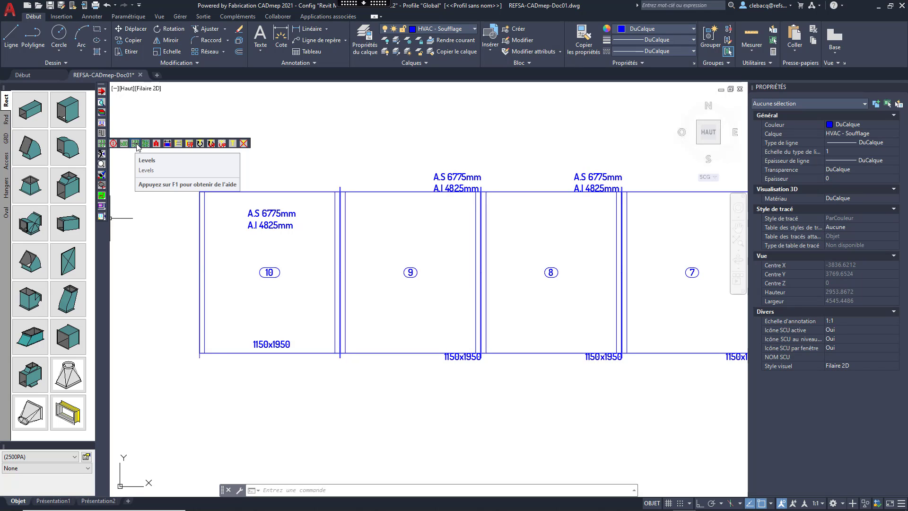
{"action": "left_click_drag", "start_coordinate": [139, 144], "coordinate": [144, 144]}
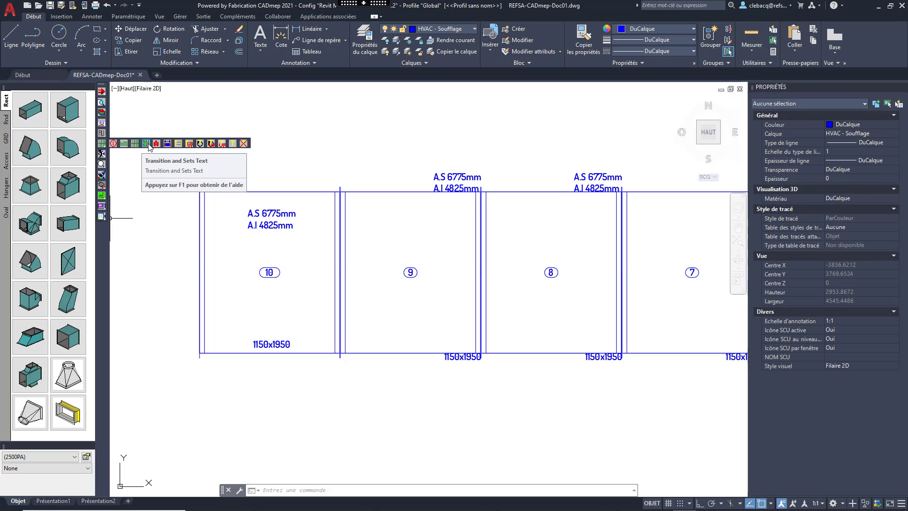
{"action": "left_click_drag", "start_coordinate": [147, 144], "coordinate": [168, 147]}
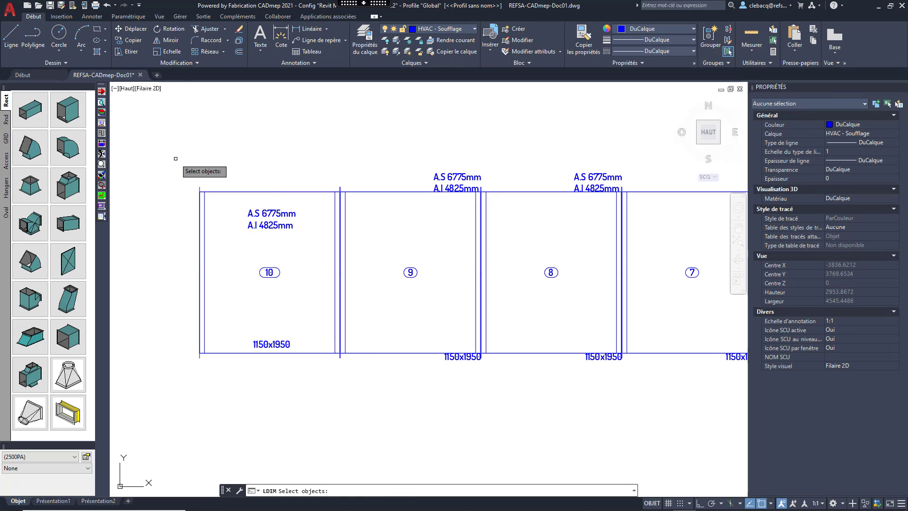
{"action": "left_click", "coordinate": [175, 158]}
{"action": "left_click", "coordinate": [511, 423]}
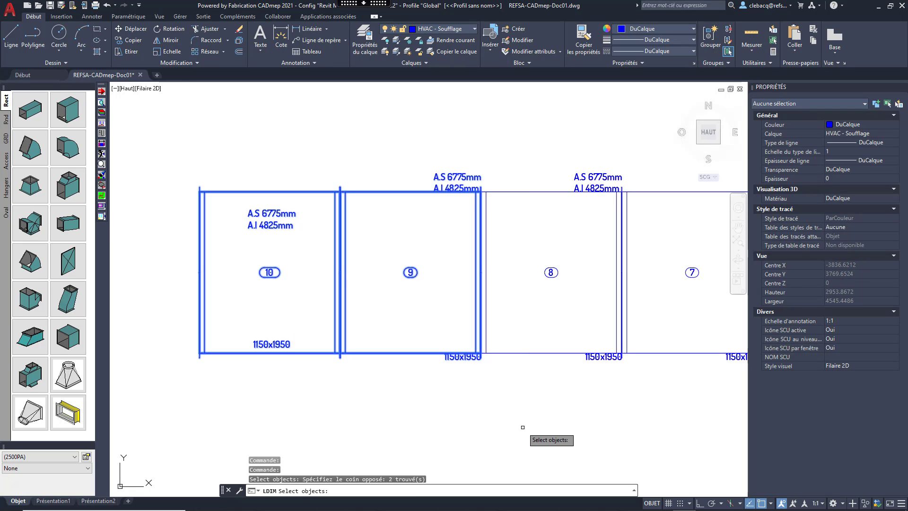
{"action": "key", "text": "Return"}
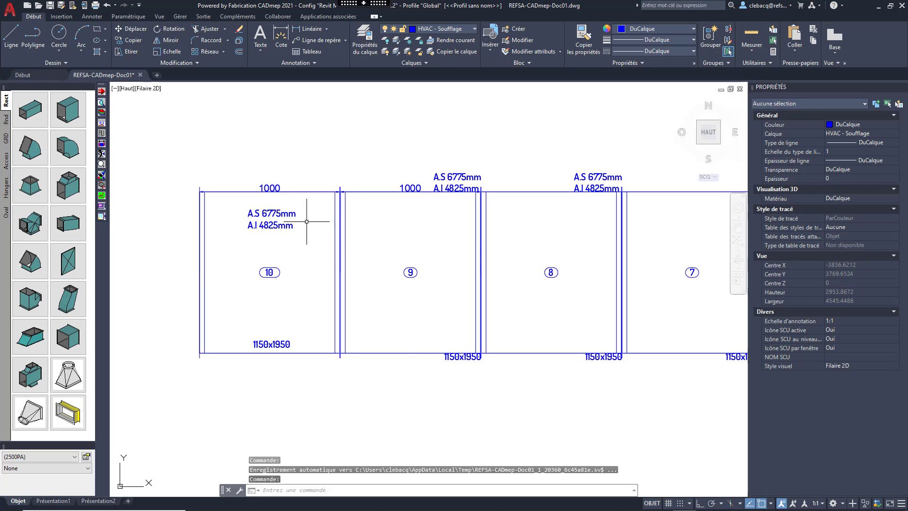
Turn on ortho mode and move the length dimension of duct 10 straight up by 100.
{"action": "left_click", "coordinate": [273, 191]}
{"action": "scroll", "coordinate": [273, 191], "scroll_direction": "up", "scroll_amount": 3}
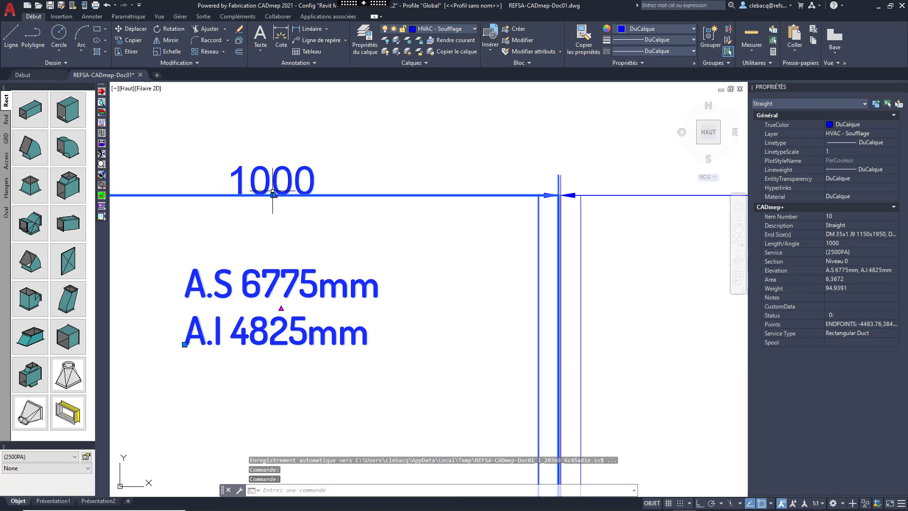
{"action": "key", "text": "F8"}
{"action": "left_click", "coordinate": [274, 194]}
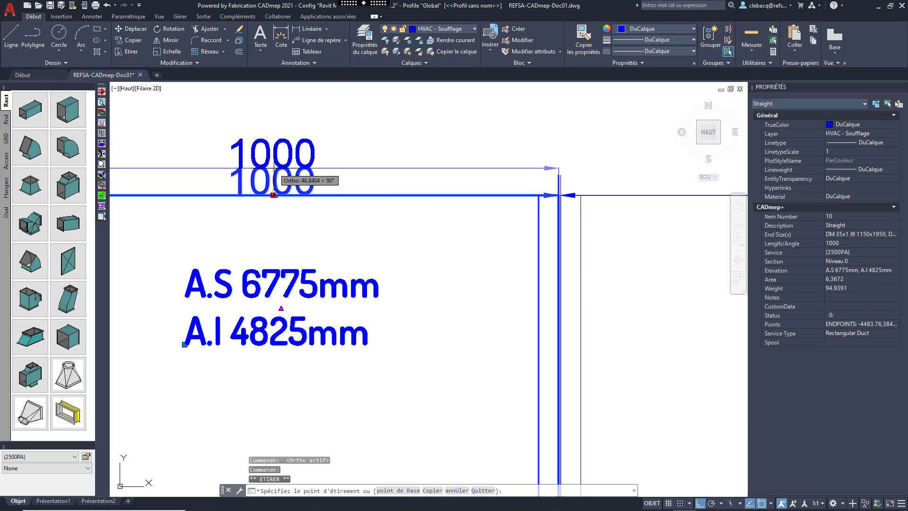
{"action": "type", "text": "100"}
{"action": "key", "text": "Return"}
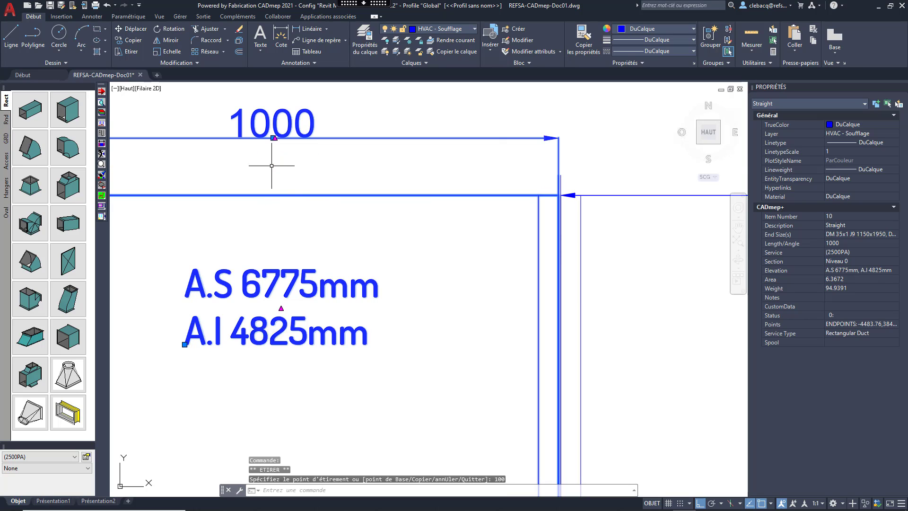
{"action": "scroll", "coordinate": [274, 203], "scroll_direction": "down", "scroll_amount": 5}
{"action": "key", "text": "Escape"}
{"action": "middle_click_drag", "start_coordinate": [302, 234], "coordinate": [312, 217]}
{"action": "middle_click_drag", "start_coordinate": [311, 307], "coordinate": [304, 290]}
{"action": "scroll", "coordinate": [304, 284], "scroll_direction": "down", "scroll_amount": 2}
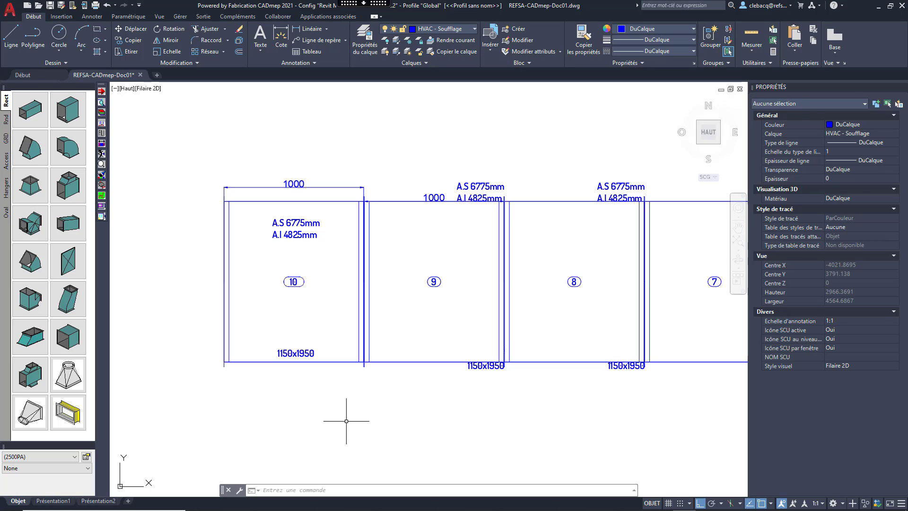
{"action": "scroll", "coordinate": [365, 423], "scroll_direction": "down", "scroll_amount": 2}
{"action": "middle_click_drag", "start_coordinate": [363, 421], "coordinate": [324, 406]}
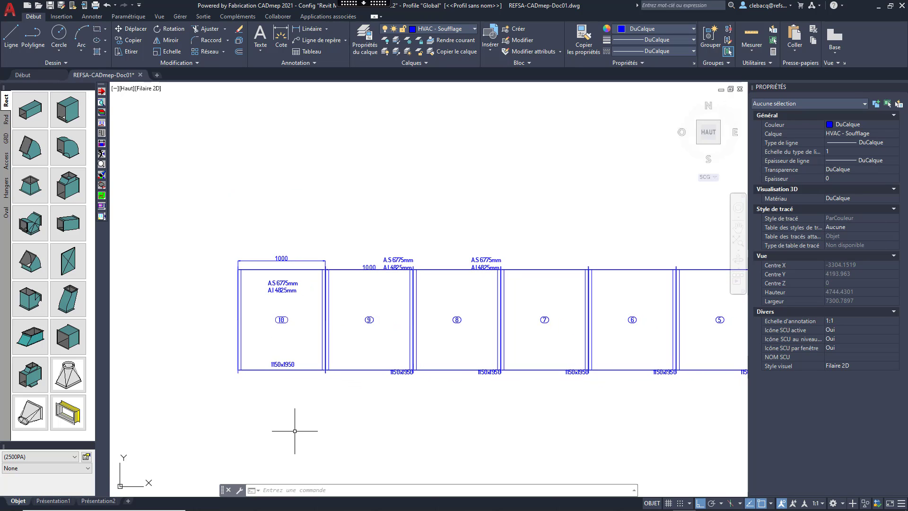
Start an ADDREPORT report covering all the ducts and the elbow of the duct run.
{"action": "type", "text": "addrepo"}
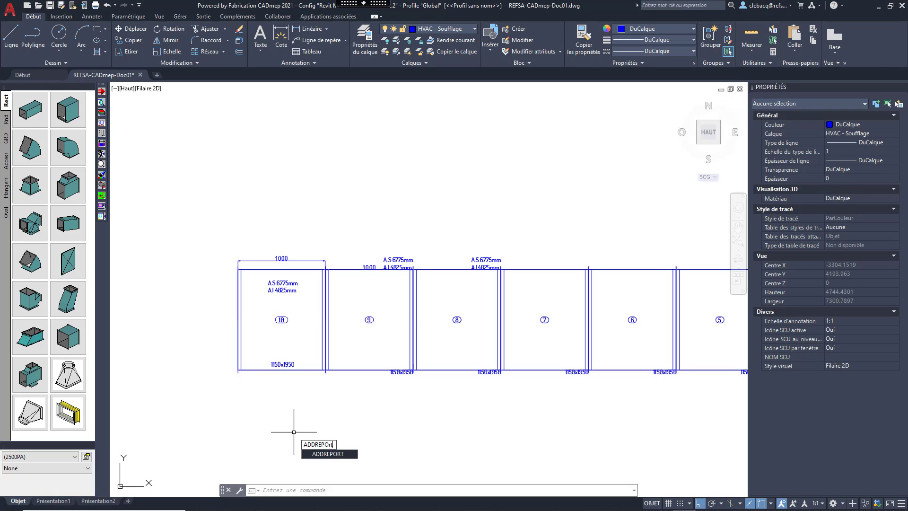
{"action": "type", "text": "rt"}
{"action": "key", "text": "Return"}
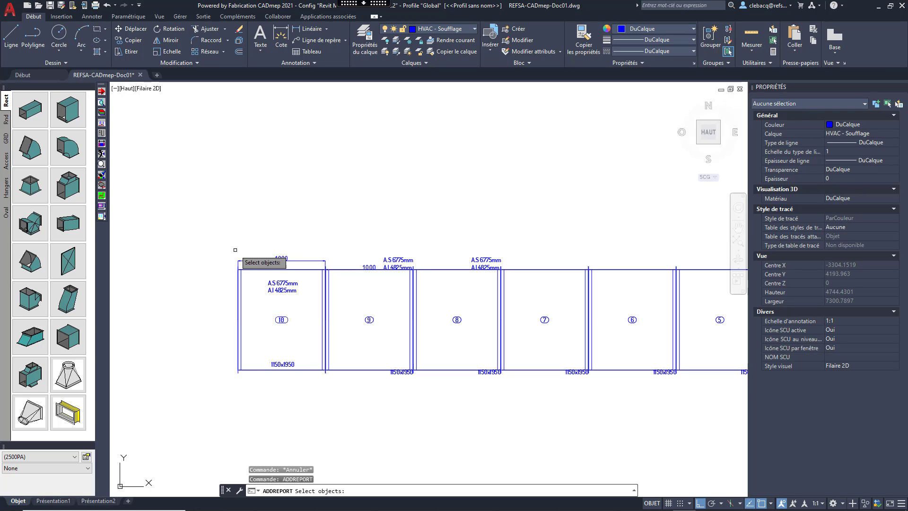
{"action": "scroll", "coordinate": [205, 222], "scroll_direction": "down", "scroll_amount": 5}
{"action": "left_click", "coordinate": [205, 222]}
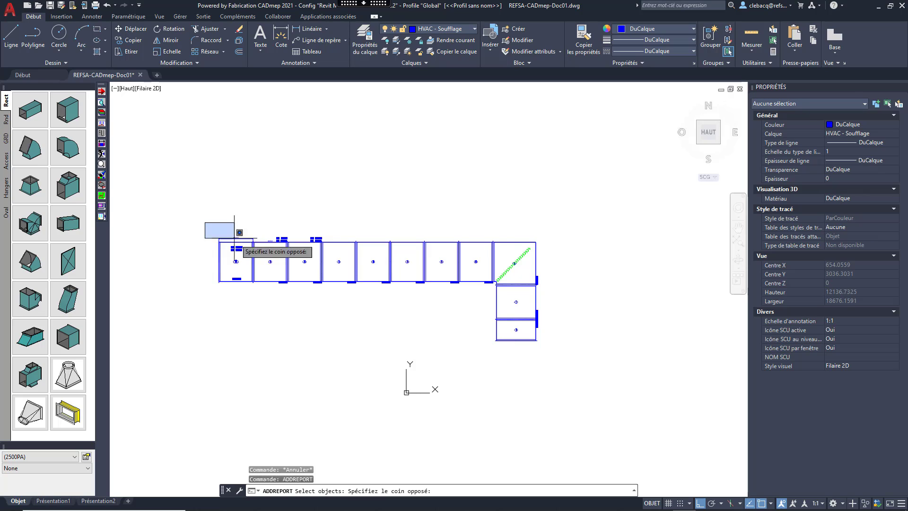
{"action": "left_click", "coordinate": [569, 419]}
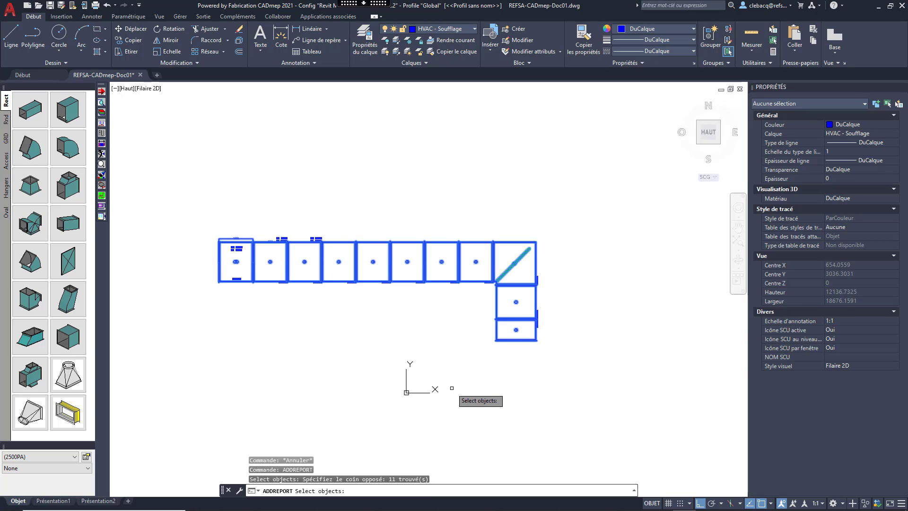
{"action": "key", "text": "Return"}
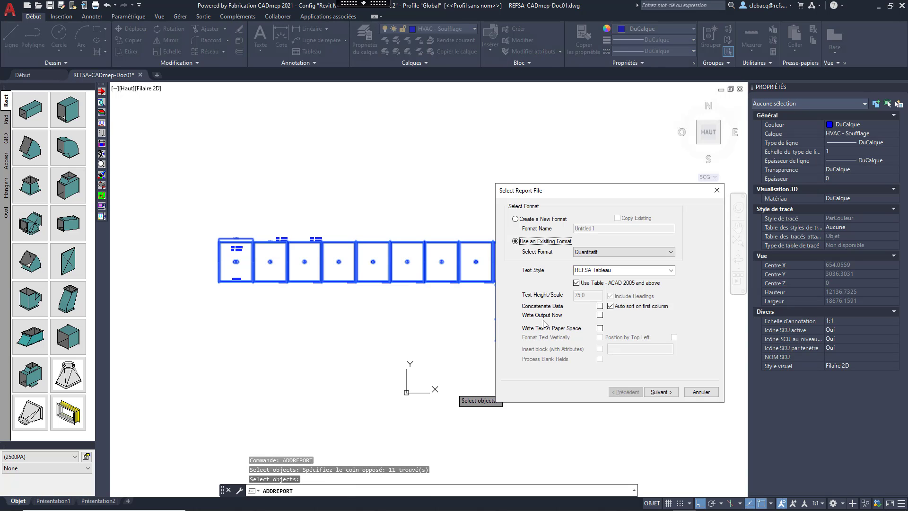
Use the existing Quantitatif report format and add the Item End 1 Size field after Item Number.
{"action": "left_click", "coordinate": [662, 391]}
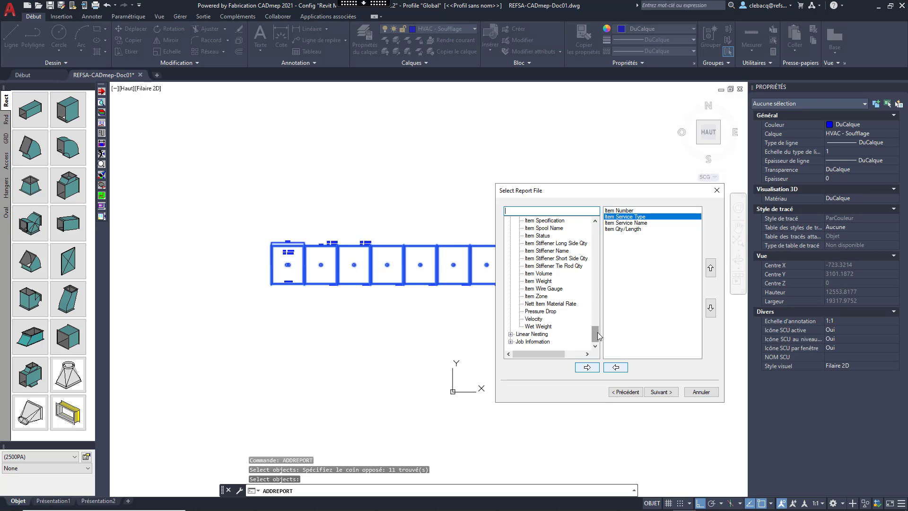
{"action": "left_click_drag", "start_coordinate": [597, 332], "coordinate": [601, 266]}
{"action": "left_click", "coordinate": [556, 237]}
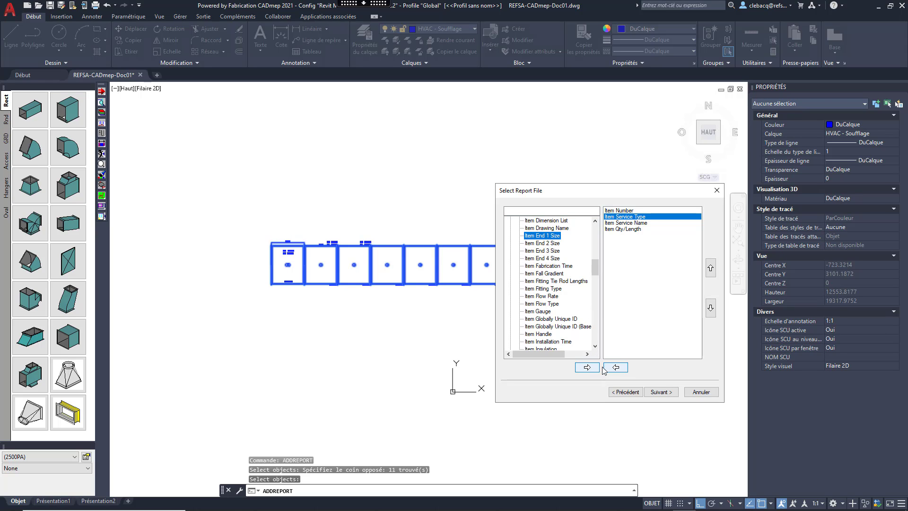
{"action": "left_click", "coordinate": [588, 367]}
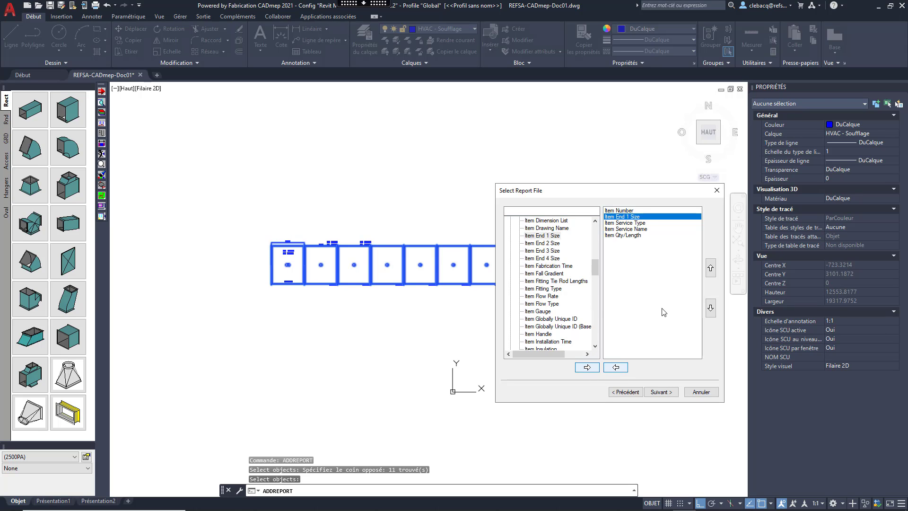
Finish the report with the remaining settings unchanged, apply the changes to the saved report, and place its table above the horizontal duct run.
{"action": "left_click", "coordinate": [665, 393]}
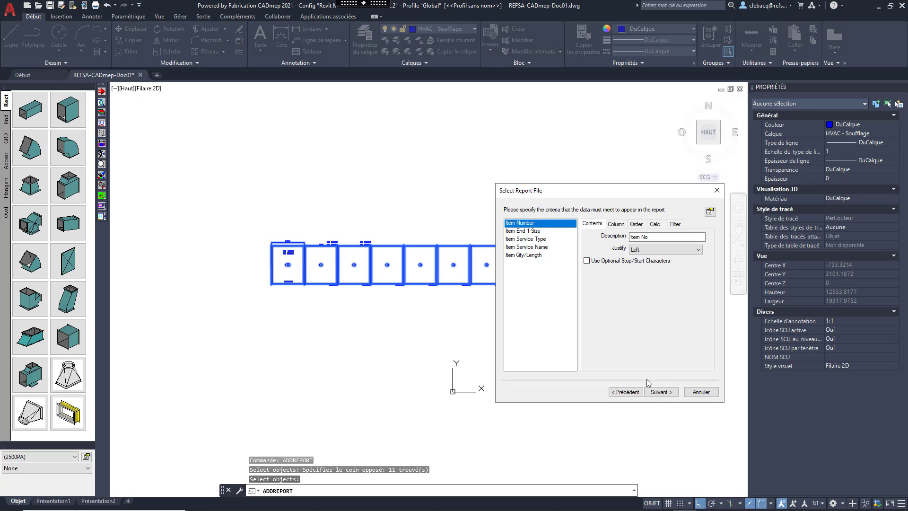
{"action": "left_click", "coordinate": [669, 394]}
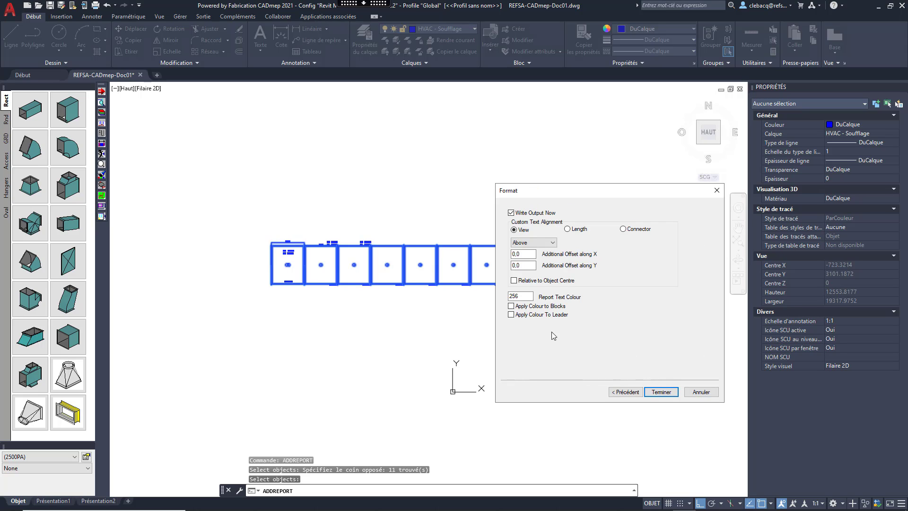
{"action": "left_click", "coordinate": [659, 392]}
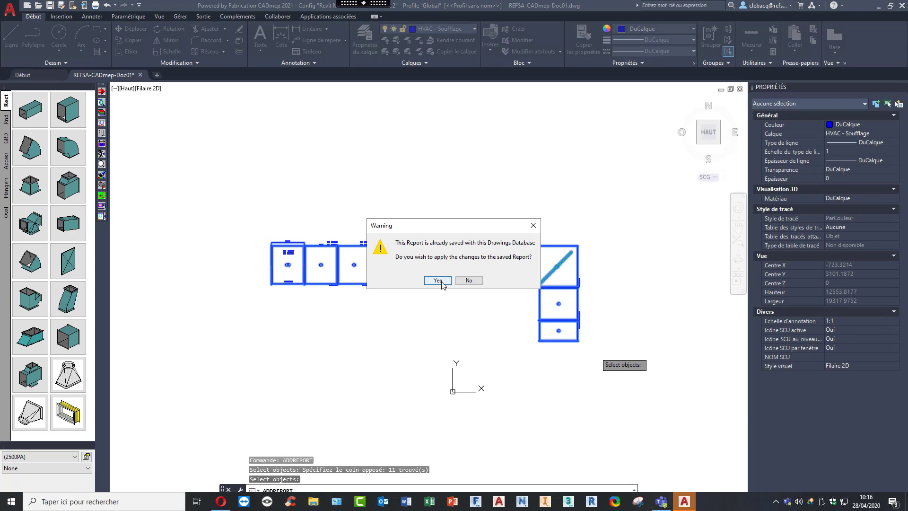
{"action": "left_click", "coordinate": [438, 281]}
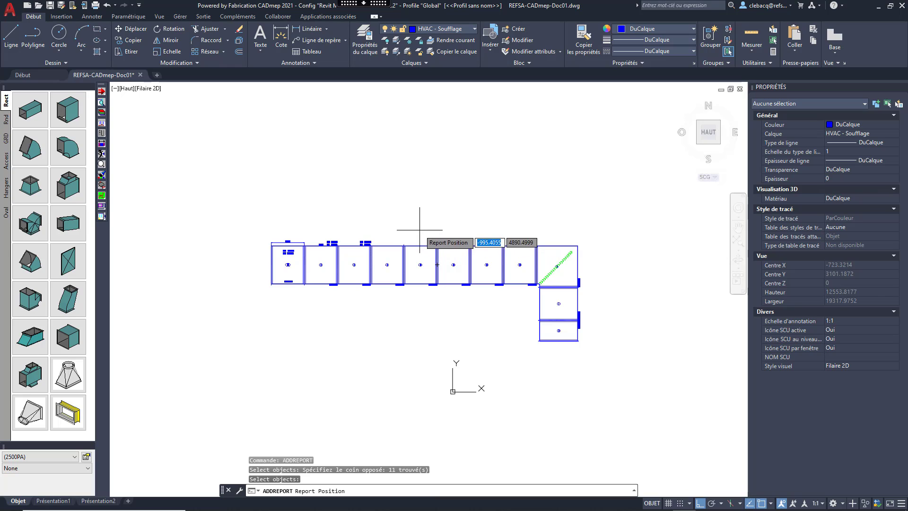
{"action": "left_click", "coordinate": [421, 232]}
{"action": "scroll", "coordinate": [422, 235], "scroll_direction": "up", "scroll_amount": 12}
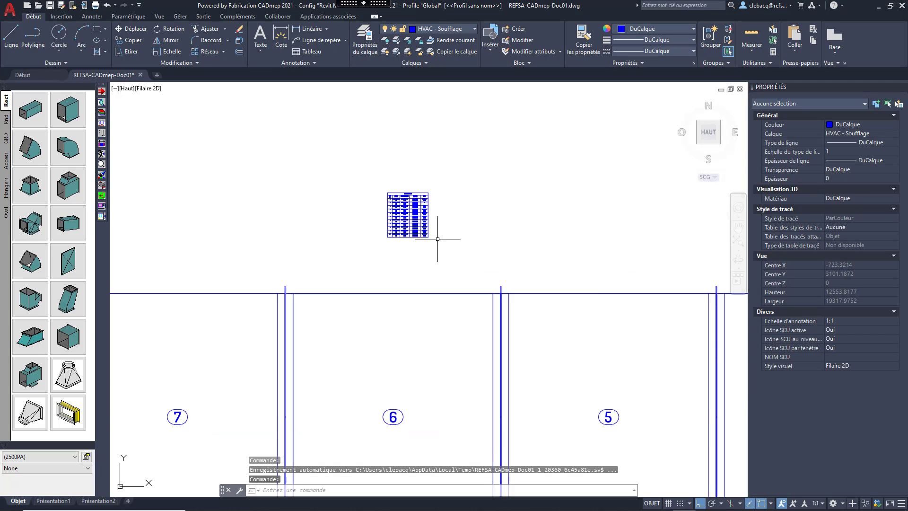
{"action": "middle_click_drag", "start_coordinate": [360, 206], "coordinate": [366, 225]}
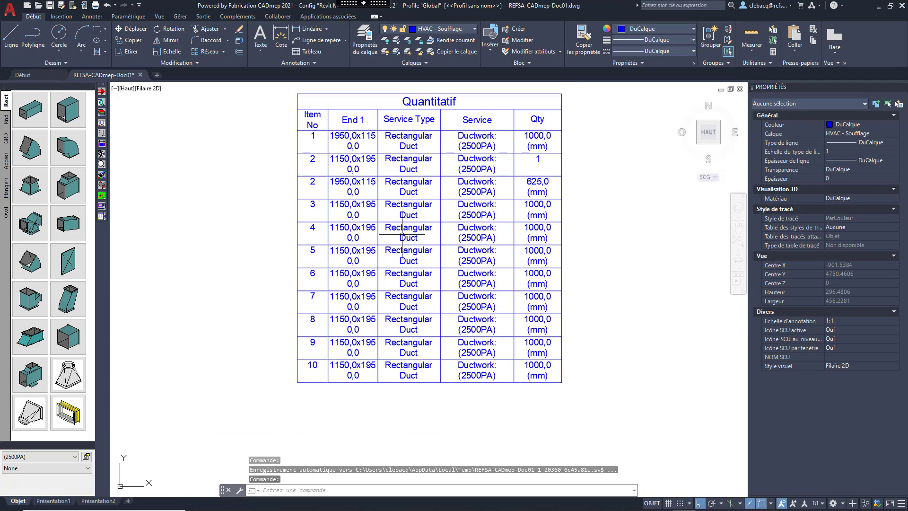